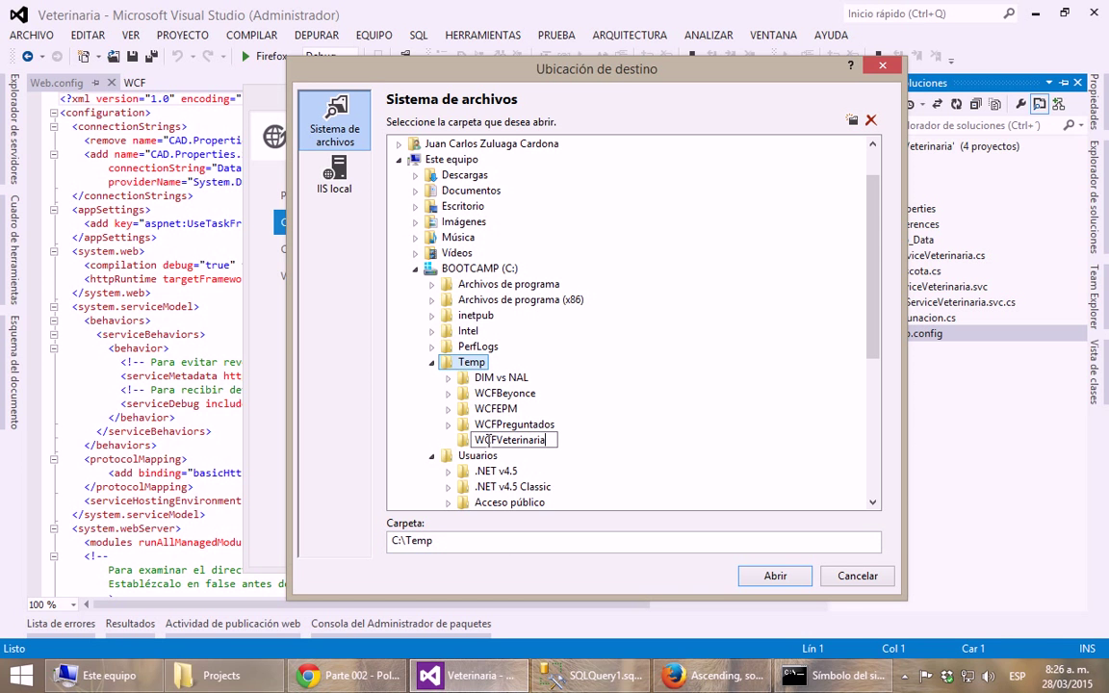
Name the new folder WCFVeterinaria, use C:\Temp\WCFVeterinaria as the publish destination and continue to the configuration settings.
key("Return")
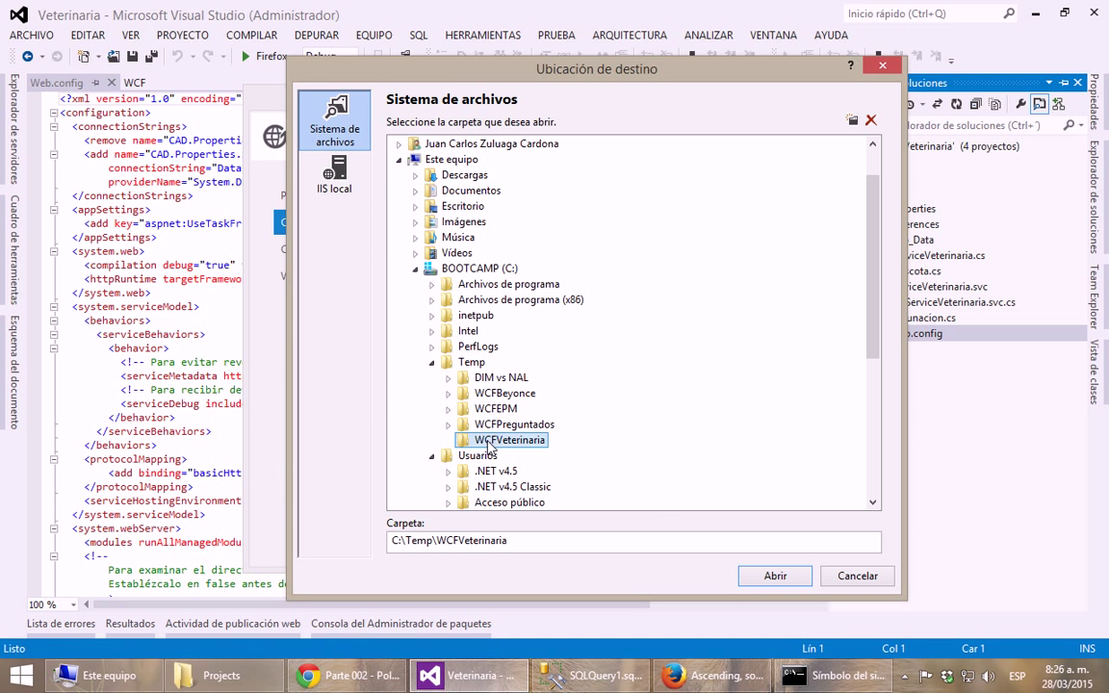
left_click(775, 576)
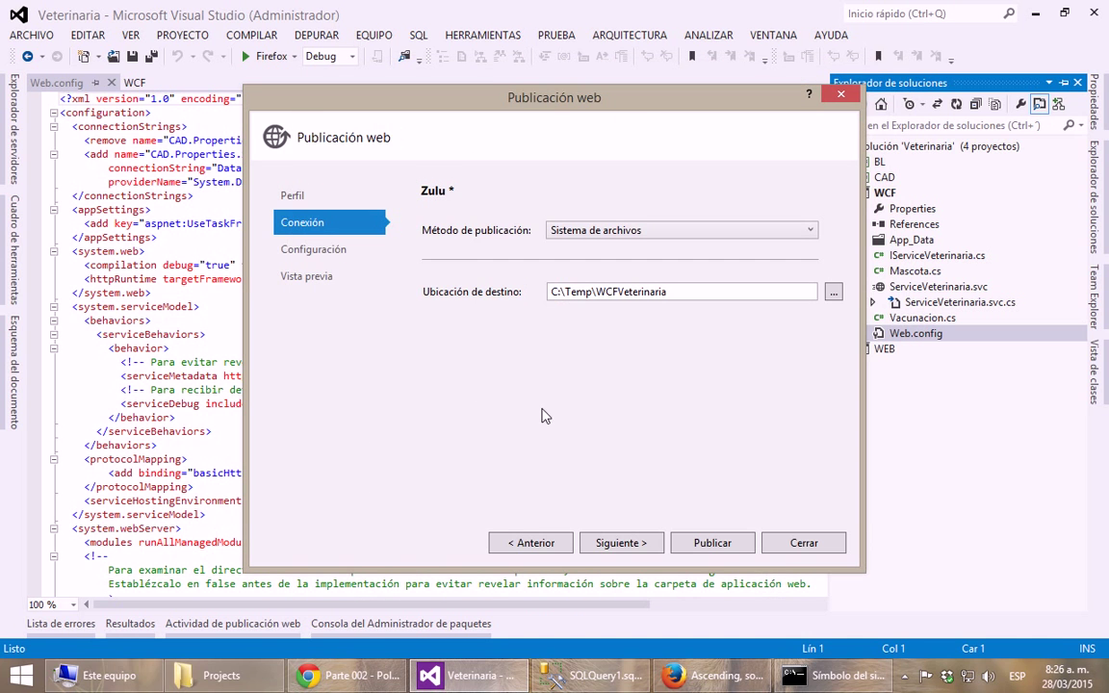
left_click(613, 544)
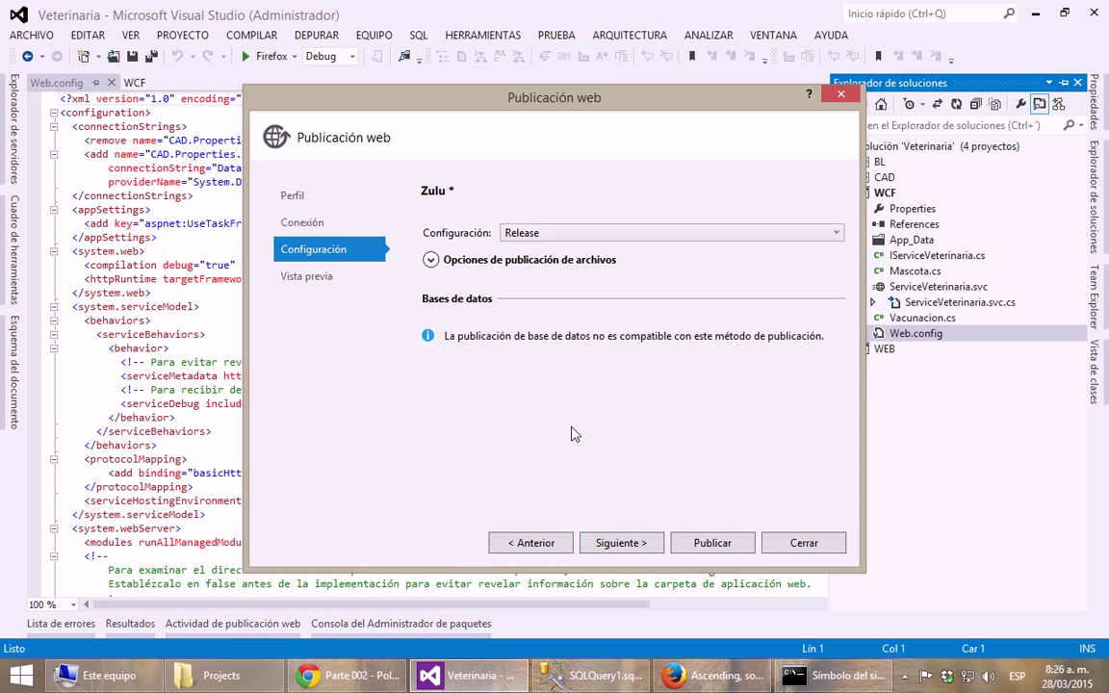
Keep the Release configuration and publish the WCF project to the destination folder.
left_click(593, 240)
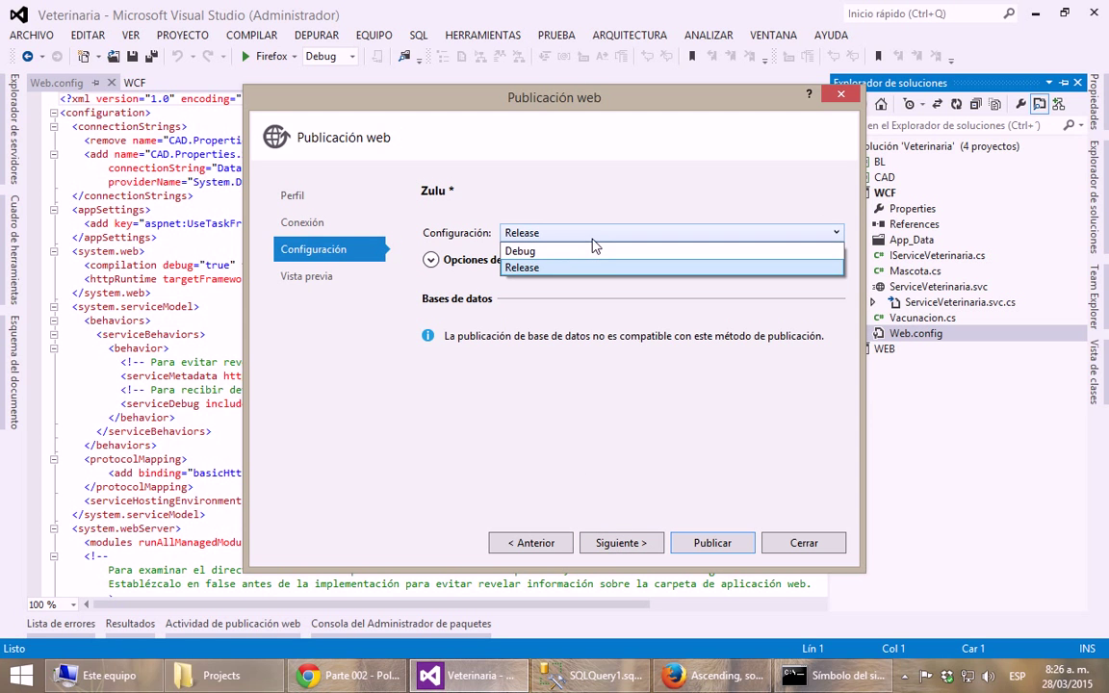
left_click(601, 210)
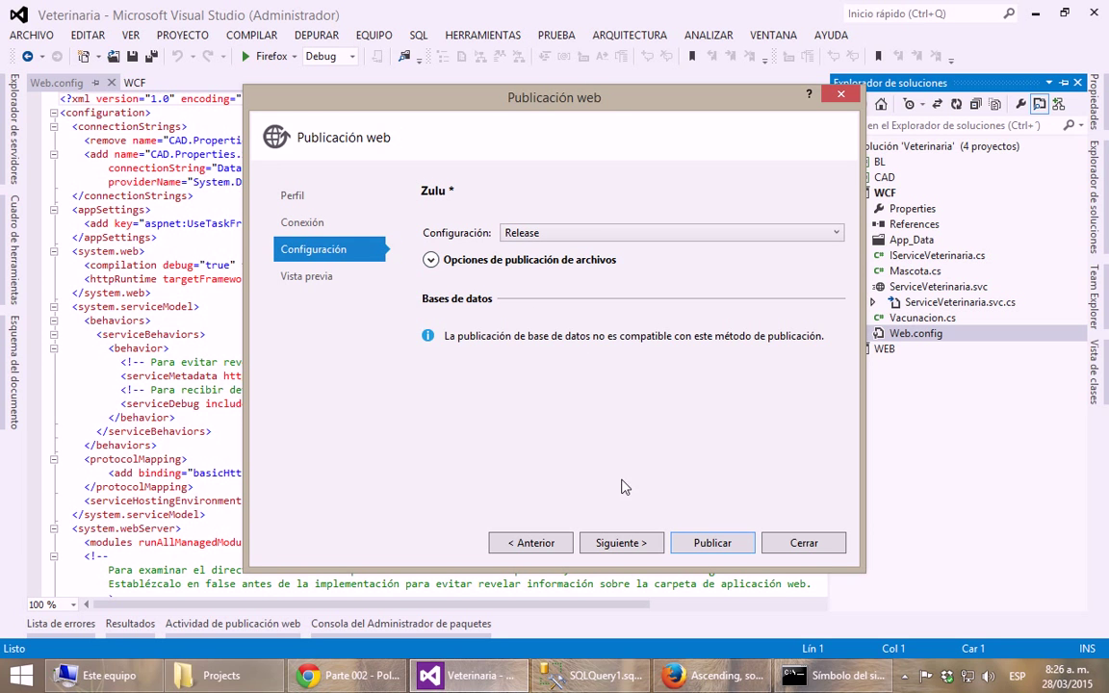
left_click(713, 543)
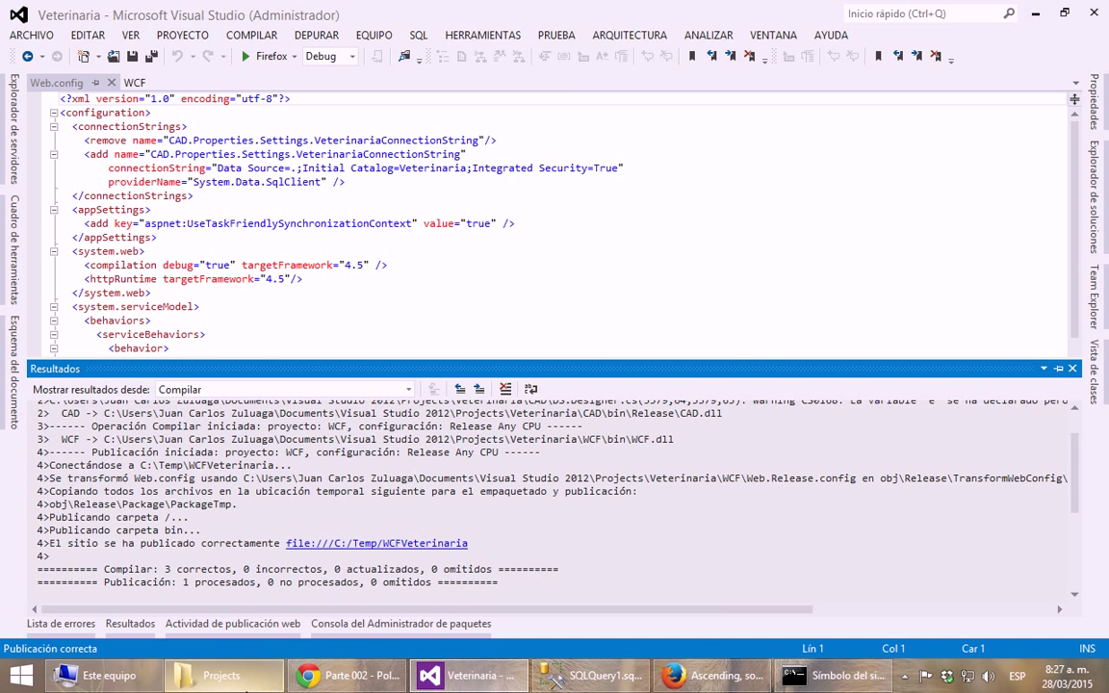
Switch to File Explorer and open the published folder C:\Temp\WCFVeterinaria.
left_click(245, 689)
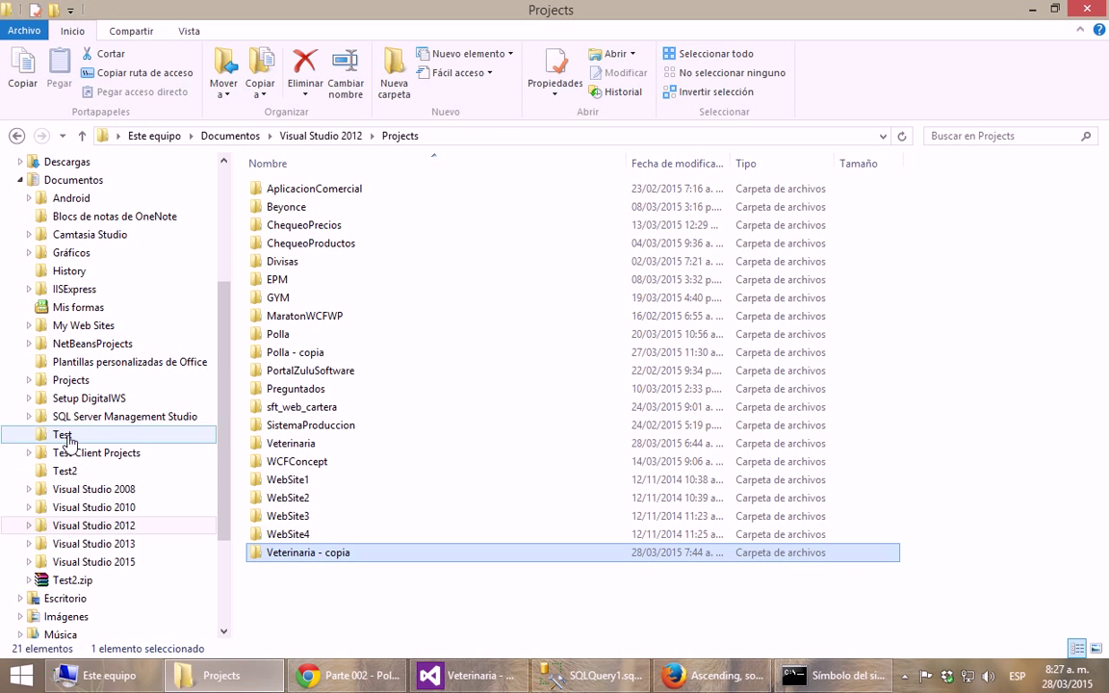
left_click(19, 180)
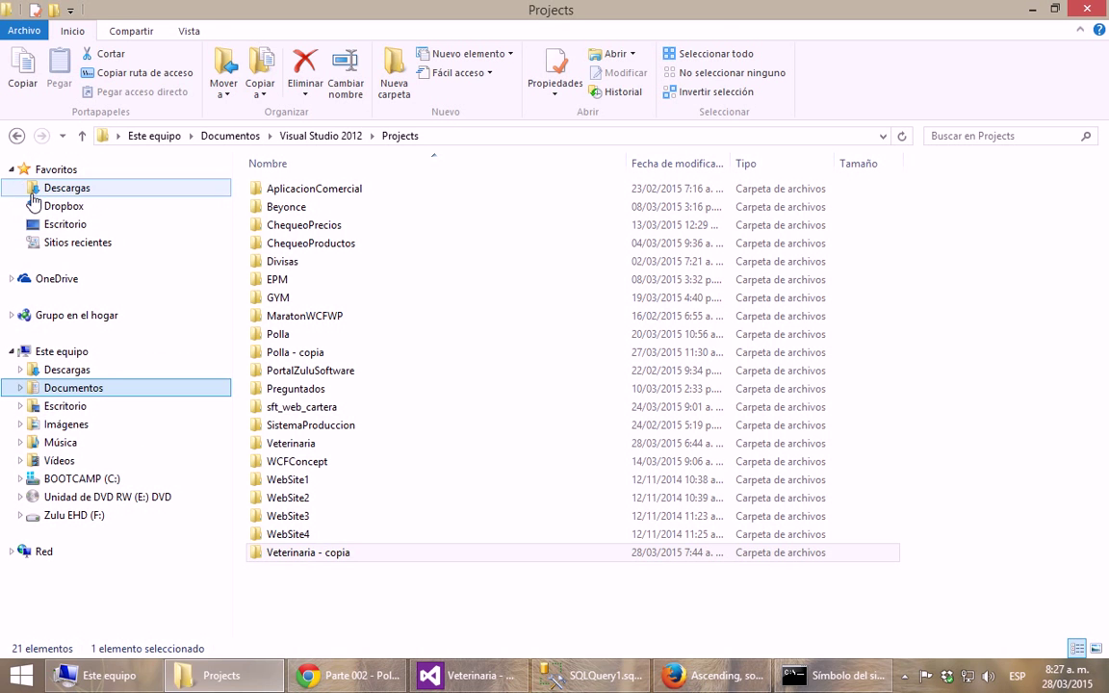
left_click(81, 479)
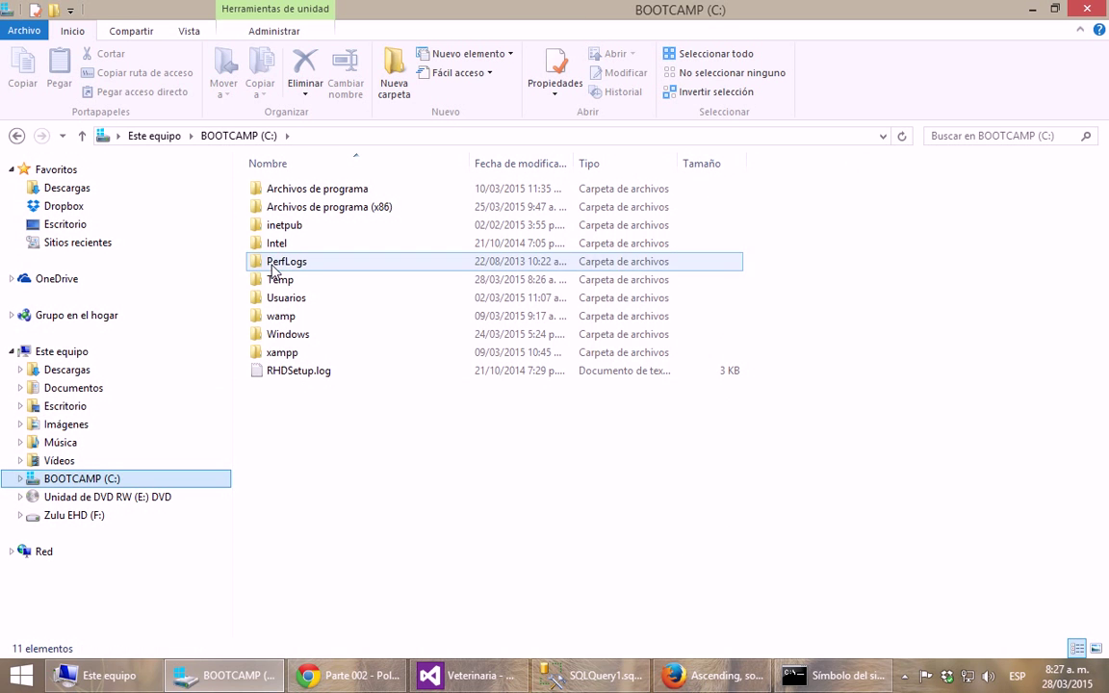
double_click(278, 286)
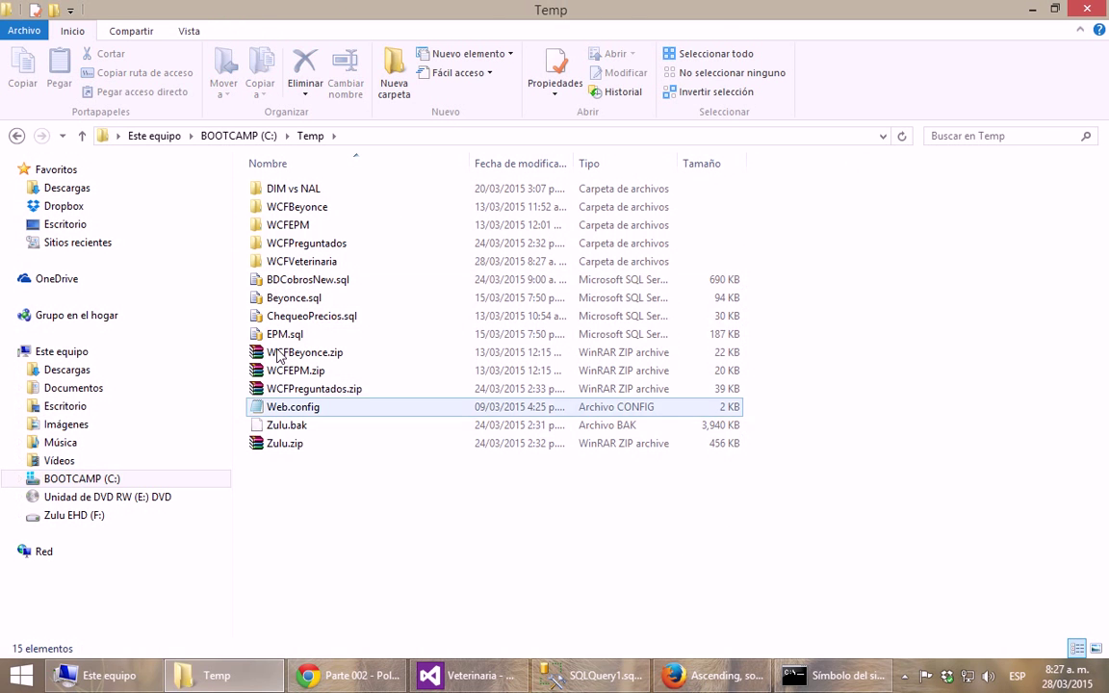
double_click(299, 261)
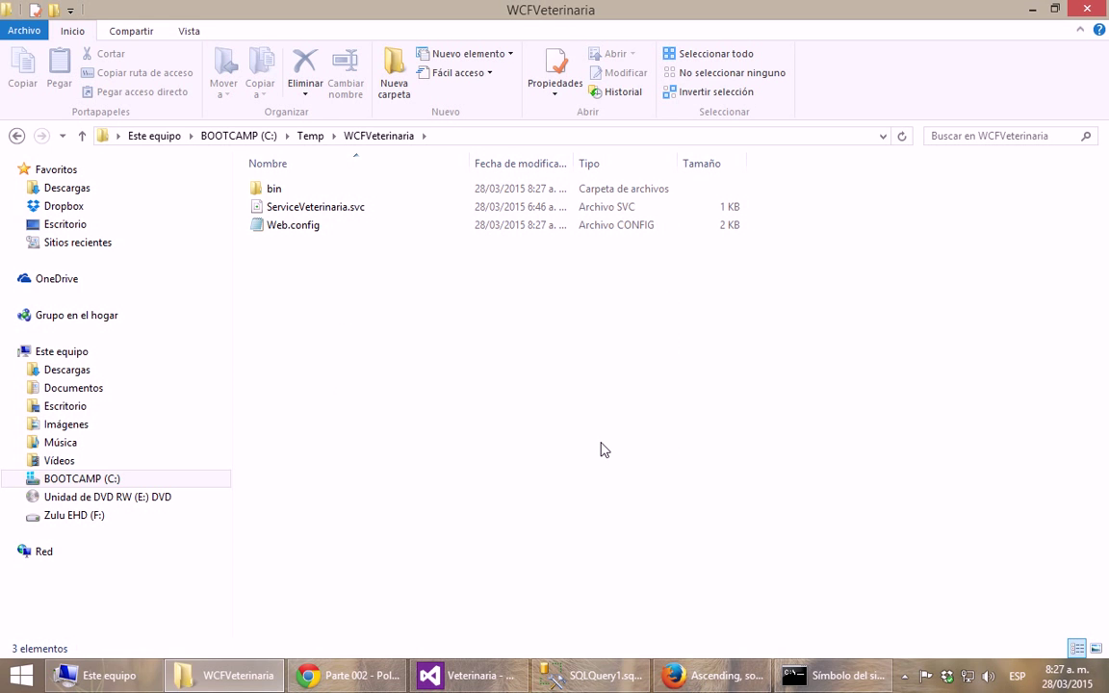
Examine the published output: ServiceVeterinaria.svc, the contents of Web.config and the libraries in the bin folder.
left_click(302, 214)
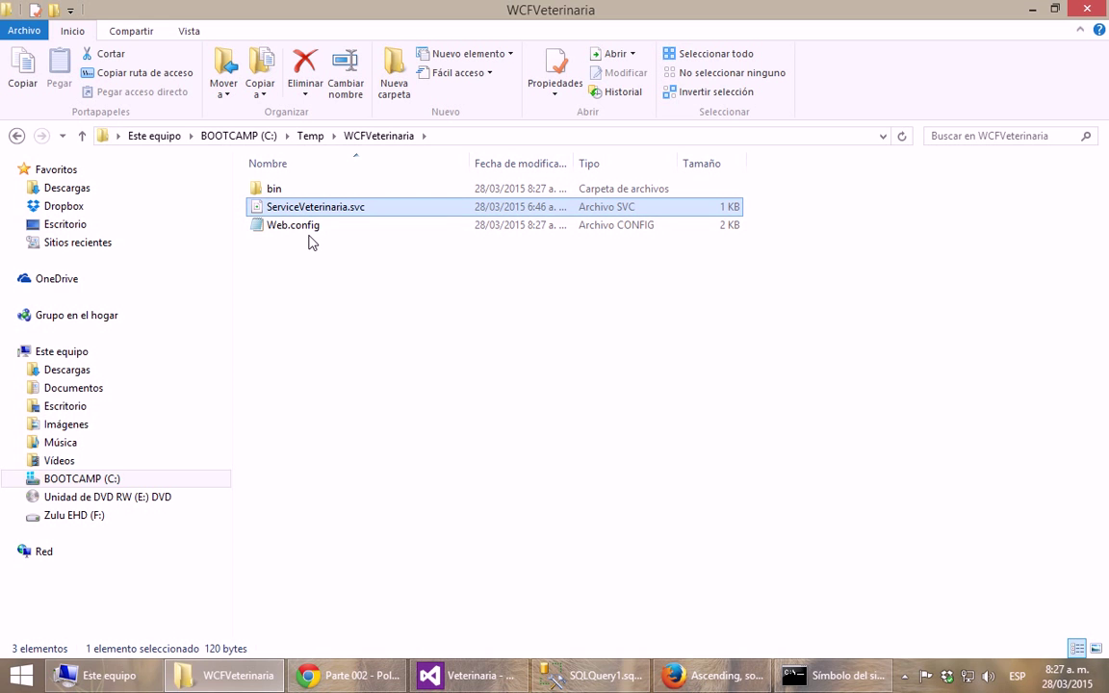
double_click(308, 231)
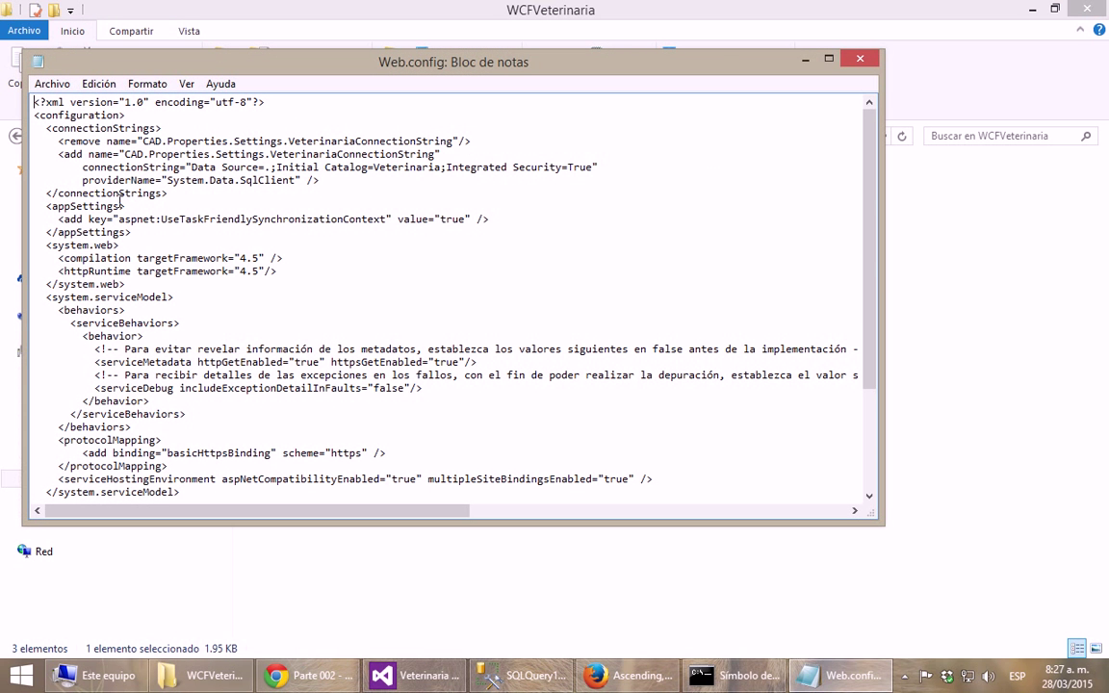
left_click(860, 59)
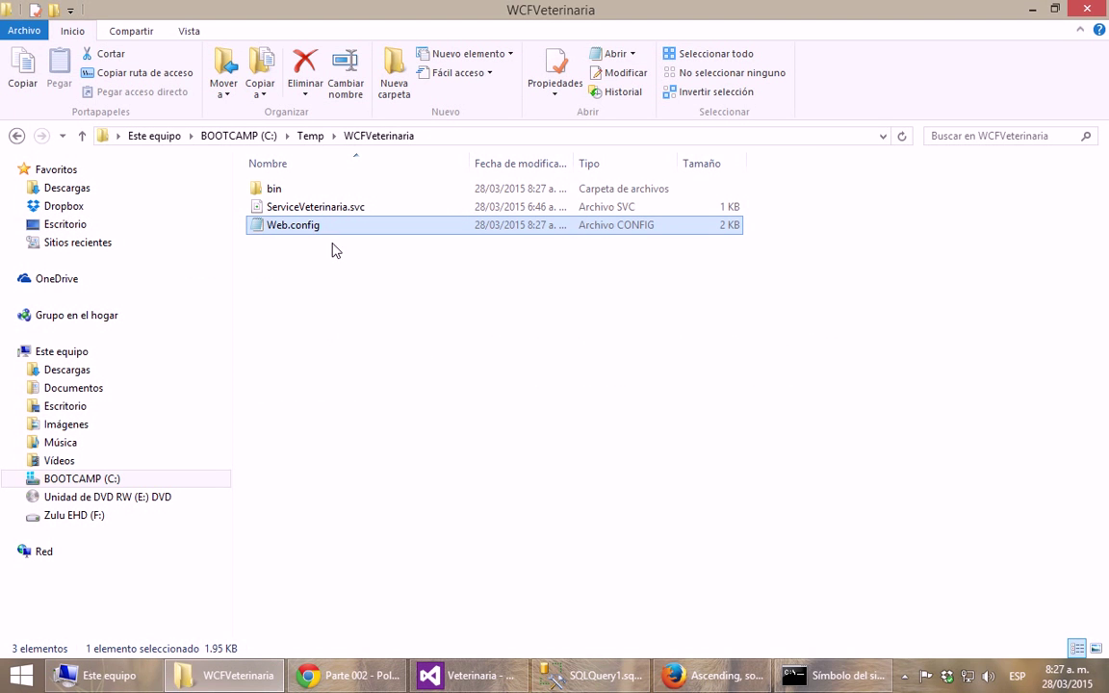
double_click(273, 188)
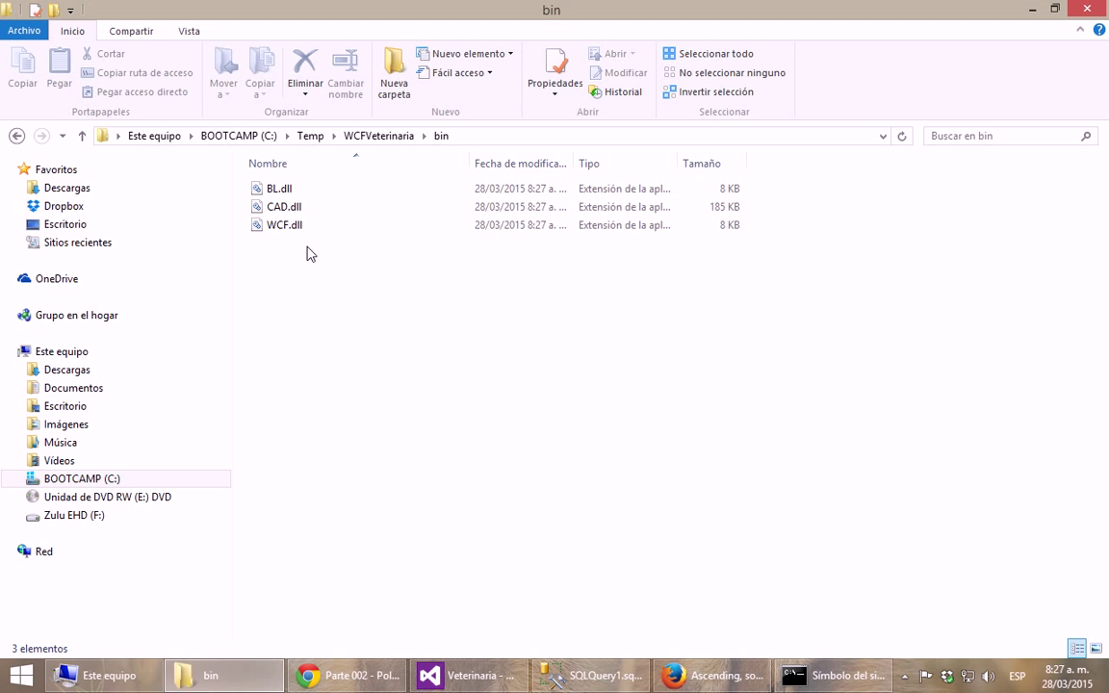
left_click(376, 137)
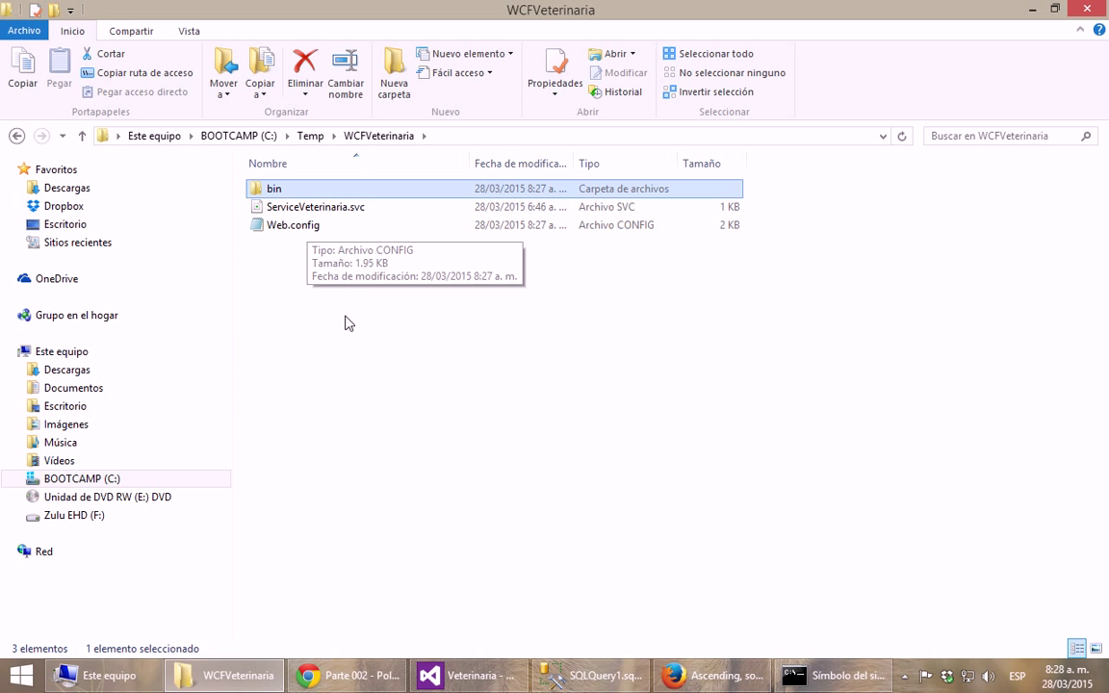
Open the published Web.config in Notepad and select the Data Source value in its connection string.
double_click(297, 228)
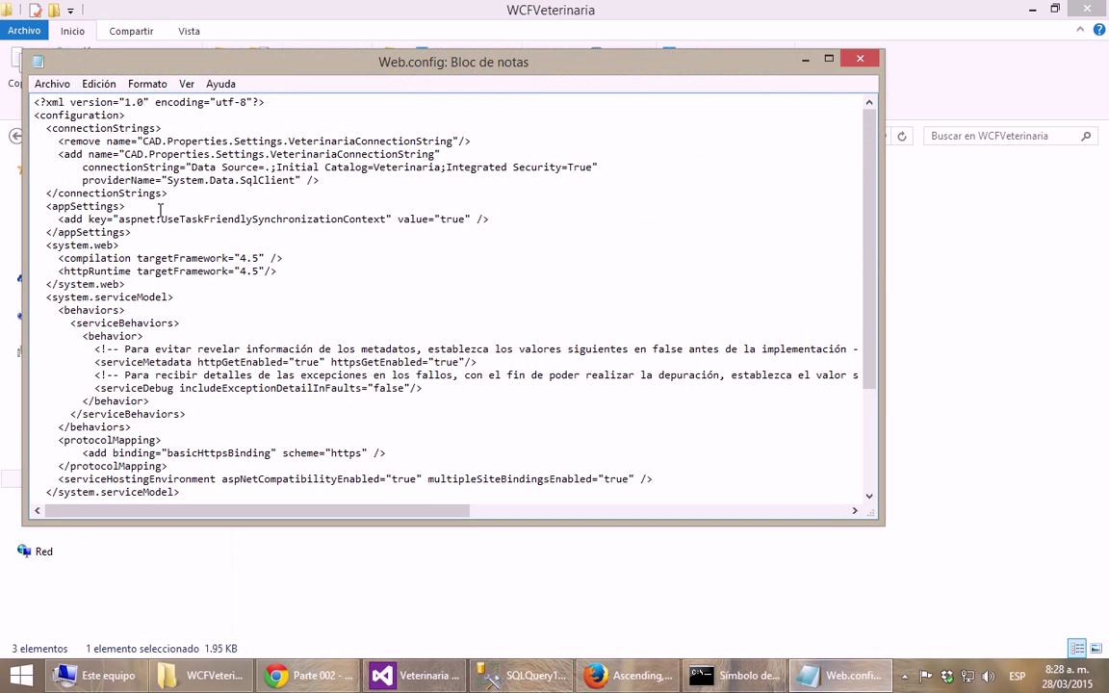
left_click(265, 166)
key("shift+Right")
left_click(690, 590)
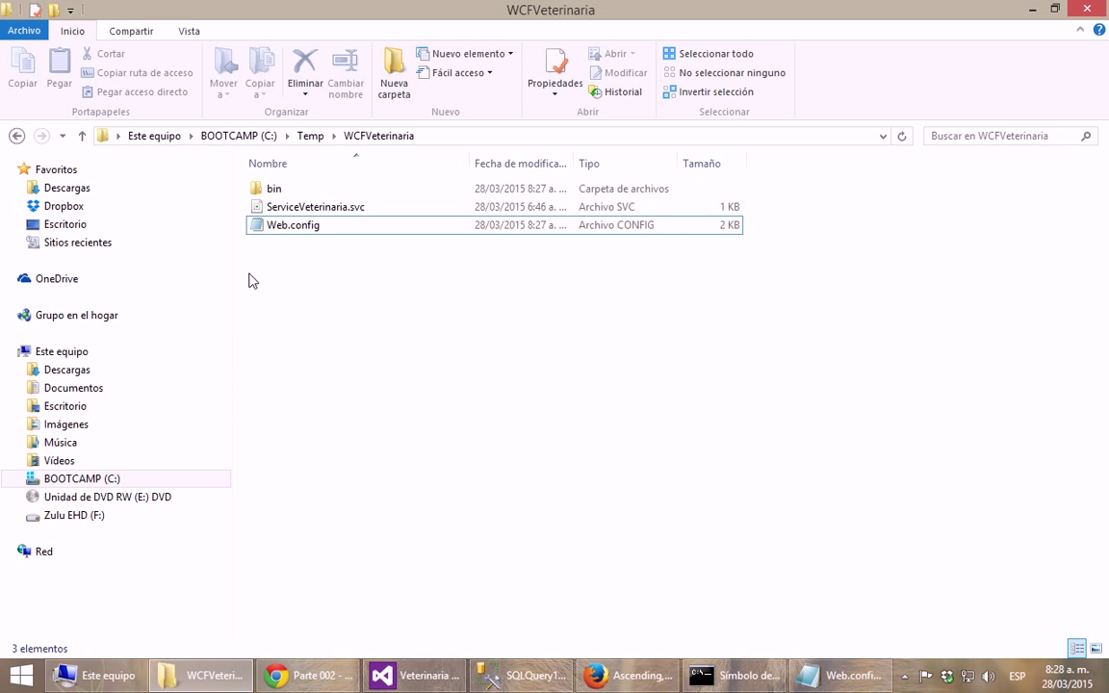
Copy the connectionString line from the Web.config stored directly in C:\Temp, then close that file.
left_click(310, 136)
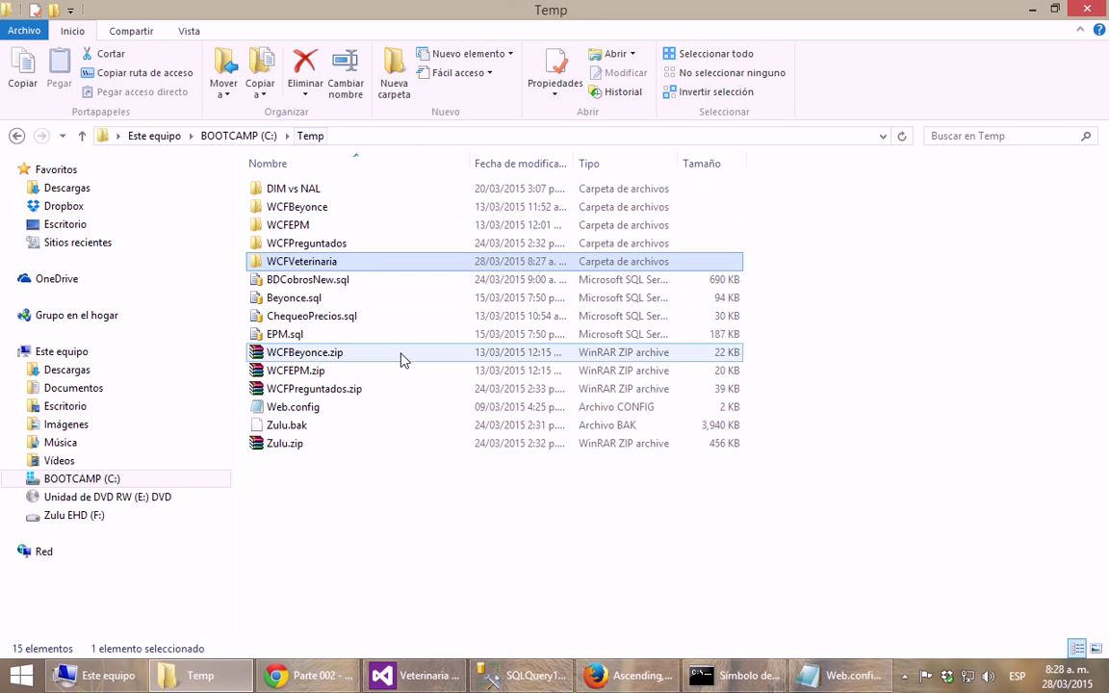
double_click(306, 407)
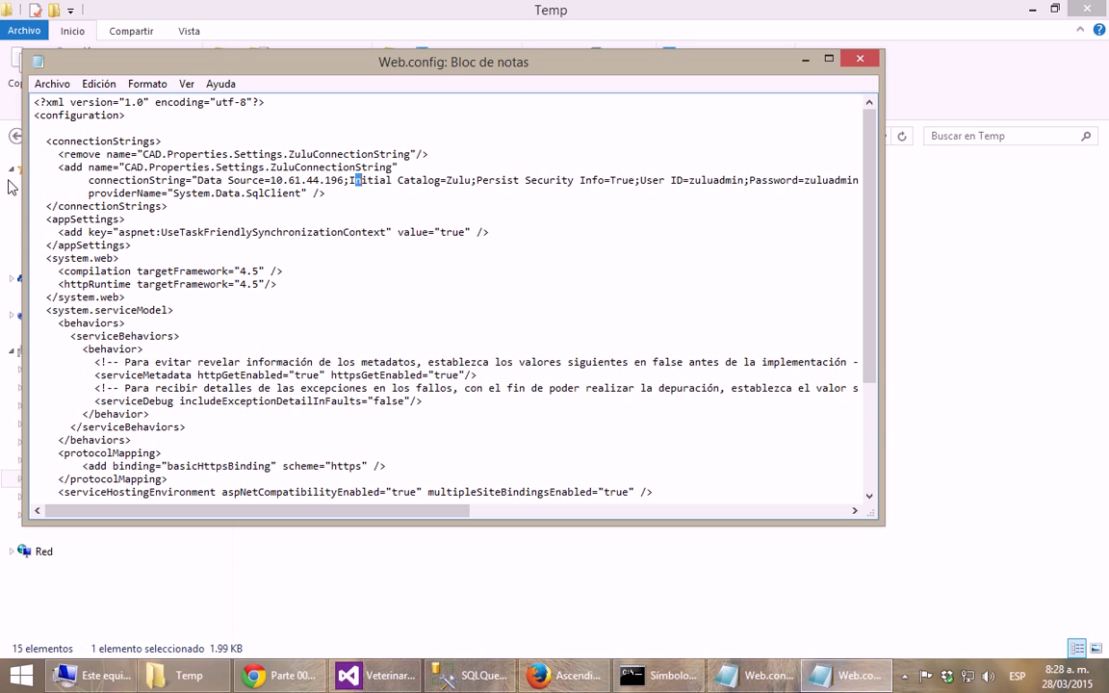
left_click(89, 180)
key("shift+Down")
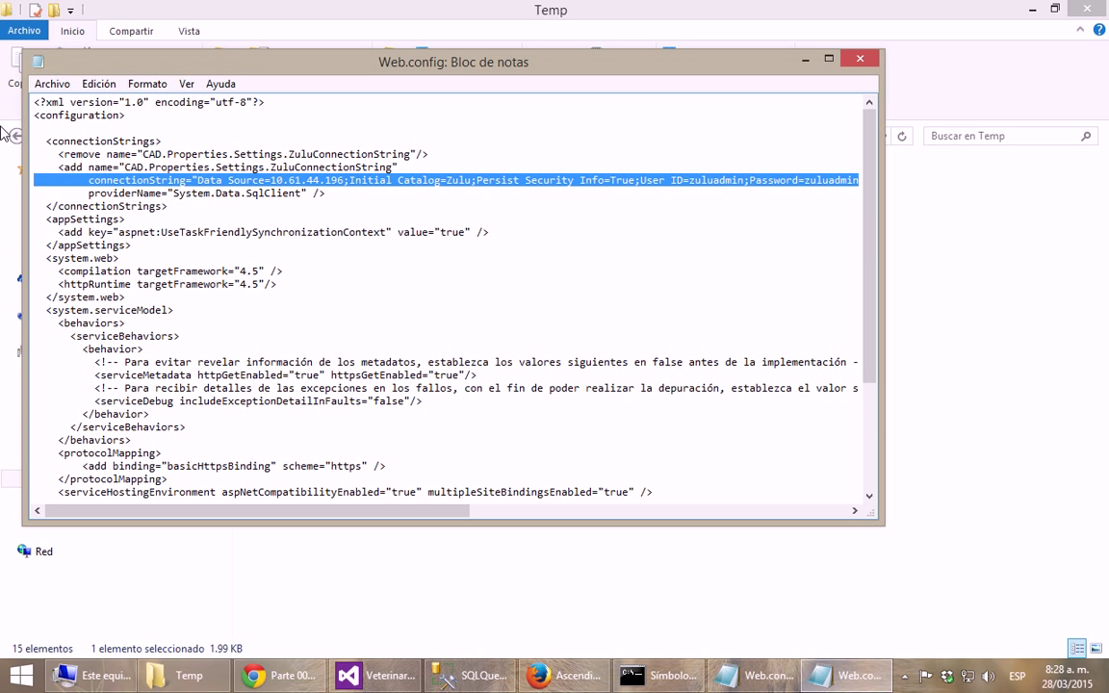
left_click(859, 60)
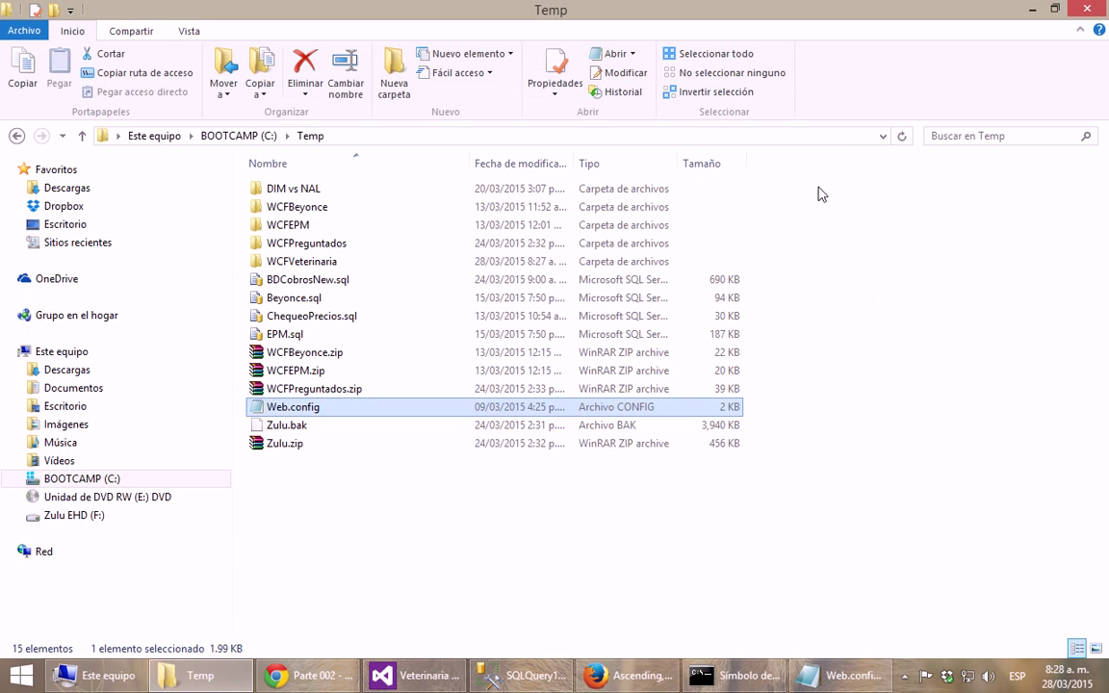
Paste the copied connection string, including its password, above the existing one in the published Web.config and align its indentation.
left_click(850, 677)
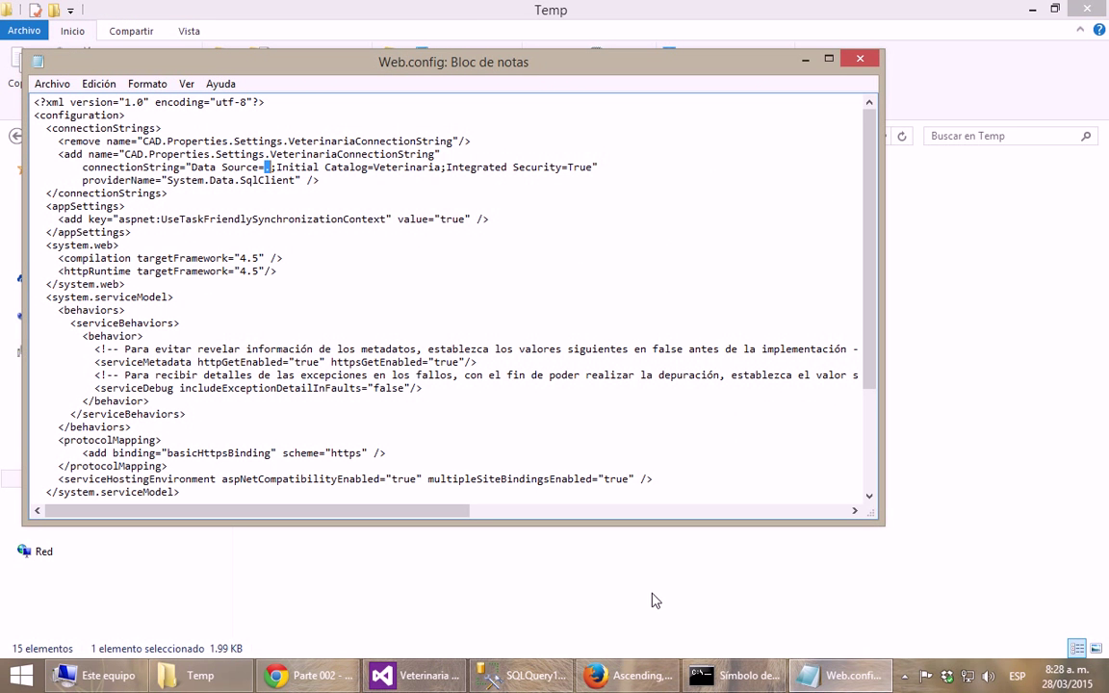
type(".")
key("ctrl+v")
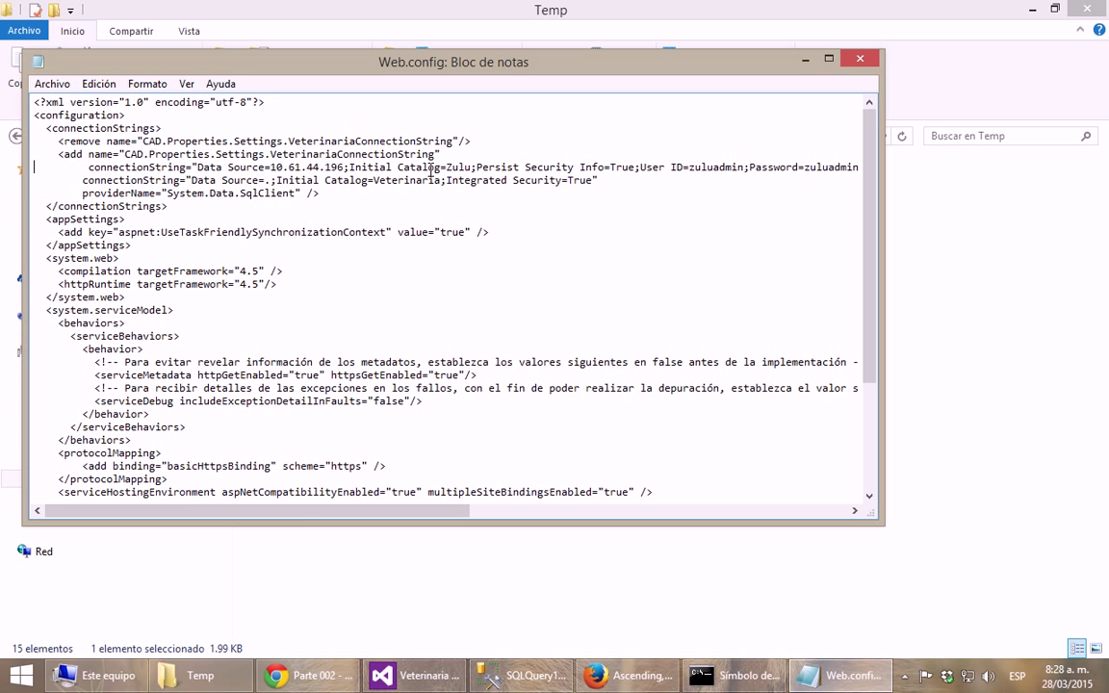
key("Right")
key("Right")
key("Right")
key("Right")
key("Right")
key("Right")
key("Right")
key("Left")
key("Left")
key("Left")
key("Left")
key("Left")
key("Left")
key("Left")
key("Left")
key("Left")
key("Left")
key("Left")
key("Left")
key("Left")
key("Left")
key("BackSpace")
Copy the server address 10.61.44.196 from the pasted line into the Data Source of the Veterinaria connection string.
key("Right")
key("Right")
key("Right")
key("Right")
key("Right")
key("Right")
key("Right")
key("Right")
key("Right")
key("Right")
key("Right")
key("Right")
key("Right")
key("Right")
key("Right")
key("Right")
key("Right")
key("Right")
key("Right")
key("Right")
key("Right")
key("Right")
key("Right")
key("Right")
key("Right")
key("Right")
key("Right")
key("Right")
key("Right")
key("Right")
key("shift+Right")
key("shift+Right")
key("shift+Right")
key("shift+Right")
key("shift+Right")
key("shift+Right")
key("shift+Right")
key("shift+Right")
key("shift+Right")
key("shift+Right")
key("shift+Right")
key("shift+Right")
key("ctrl+c")
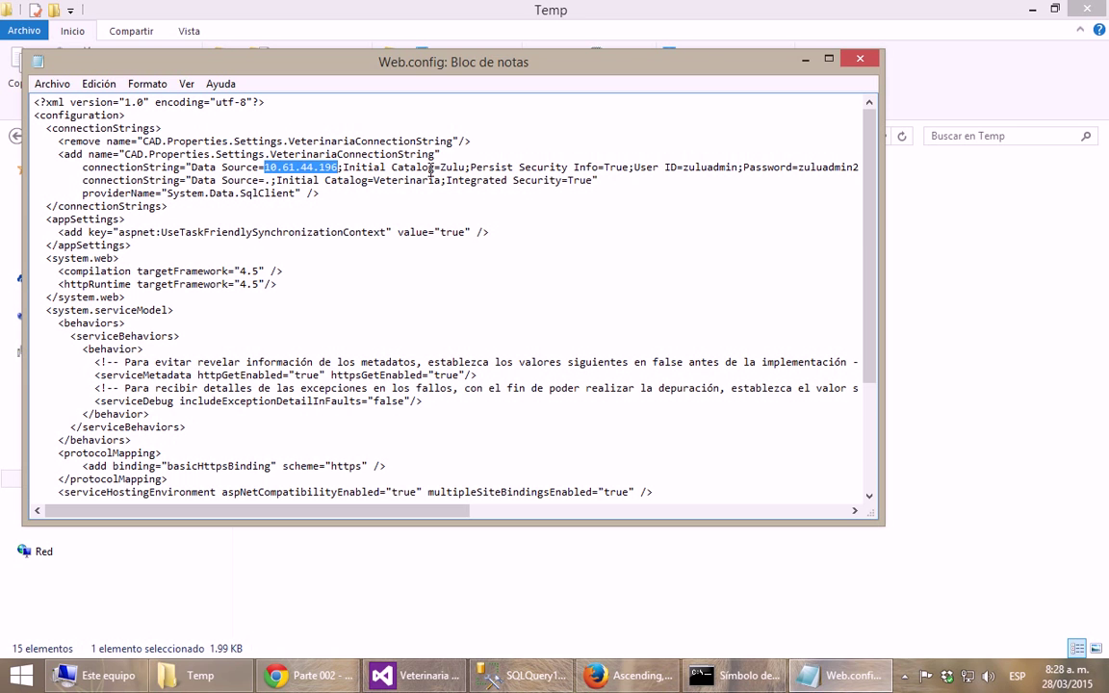
key("Down")
key("Left")
key("Left")
key("Left")
key("Left")
key("Left")
key("Left")
key("Left")
key("Left")
key("Left")
key("Left")
key("Left")
key("Left")
key("shift+Right")
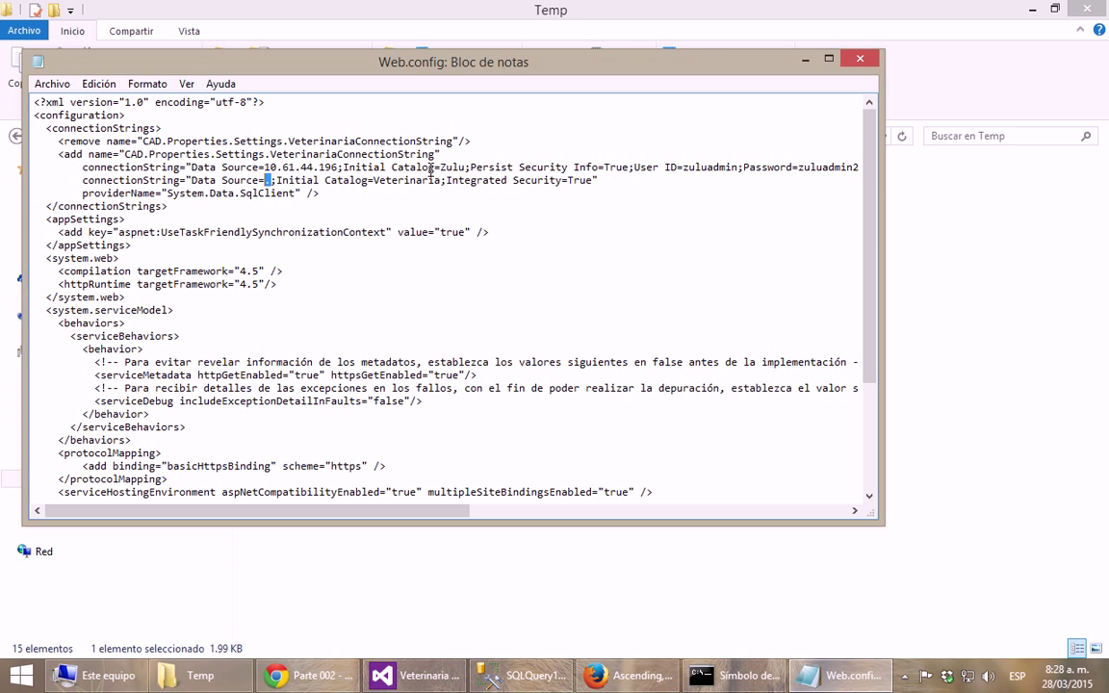
key("ctrl+v")
Replace Integrated Security=True in the Veterinaria connection string with the Persist Security Info, User ID and Password settings from the pasted line.
key("Right")
key("Right")
key("Right")
key("Right")
key("Right")
key("Right")
key("Right")
key("Right")
key("Right")
key("Right")
key("Right")
key("Right")
key("Right")
key("Right")
key("Right")
key("Right")
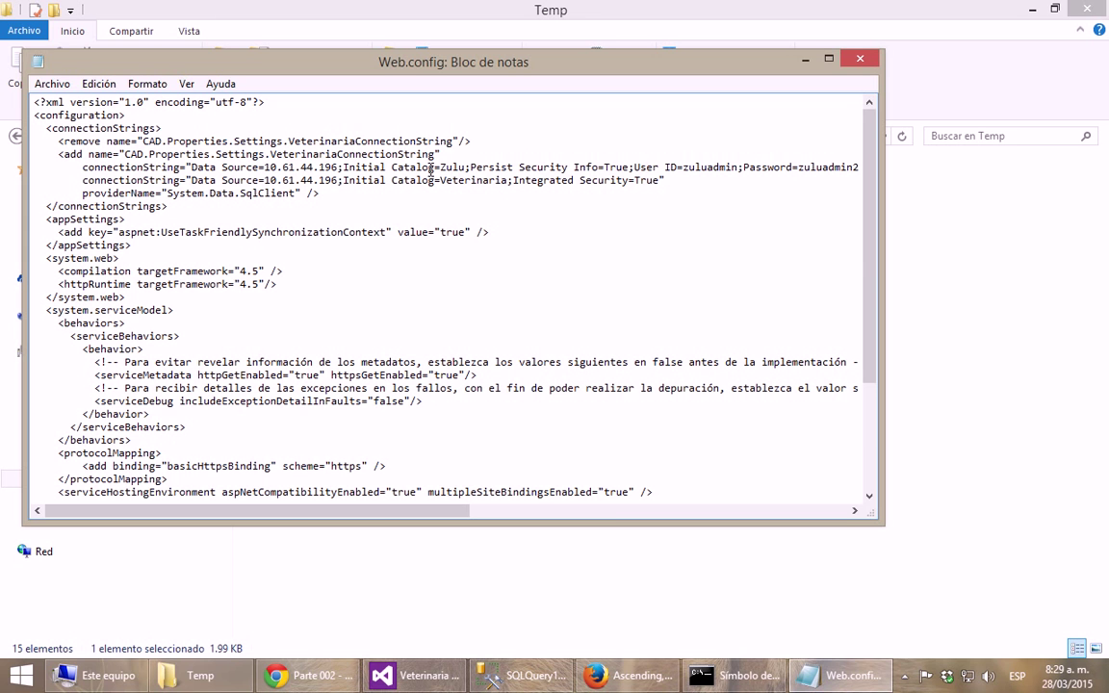
key("shift+End")
key("ctrl+c")
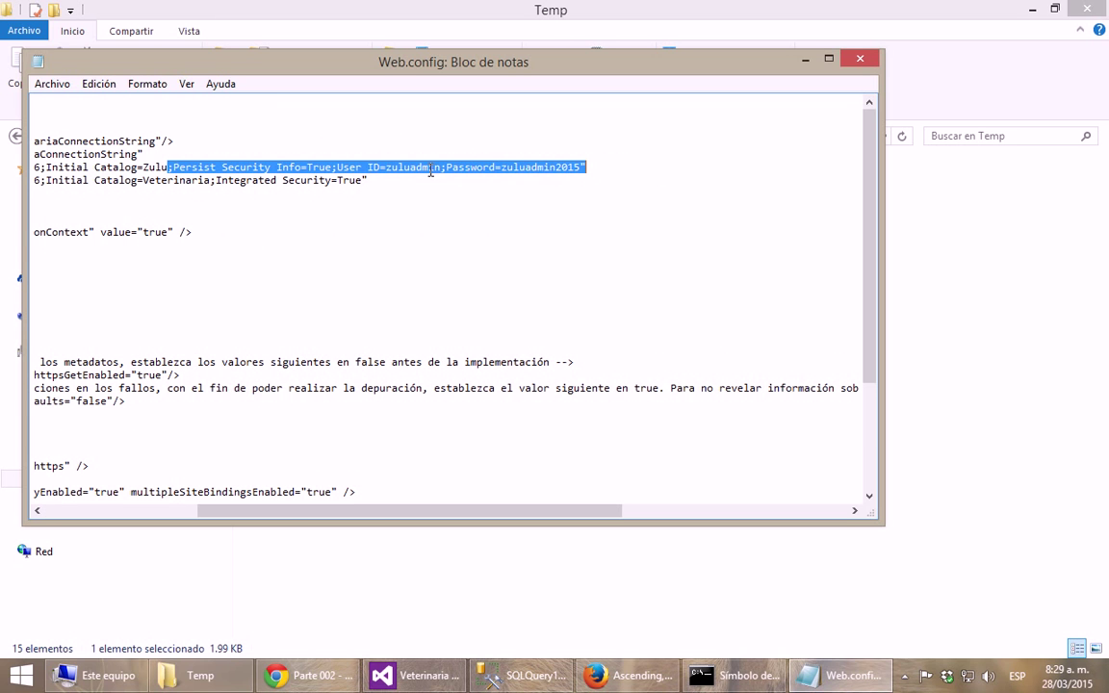
key("Down")
key("shift+Left")
key("shift+Left")
key("shift+Left")
key("shift+Left")
key("shift+Left")
key("shift+Left")
key("shift+Left")
key("shift+Left")
key("shift+Left")
key("shift+Left")
key("shift+Left")
key("shift+Left")
key("shift+Left")
key("shift+Left")
key("shift+Left")
key("shift+Left")
key("shift+Left")
key("shift+Left")
key("shift+Left")
key("shift+Left")
key("shift+Left")
key("shift+Left")
key("shift+Left")
key("shift+Left")
key("shift+Left")
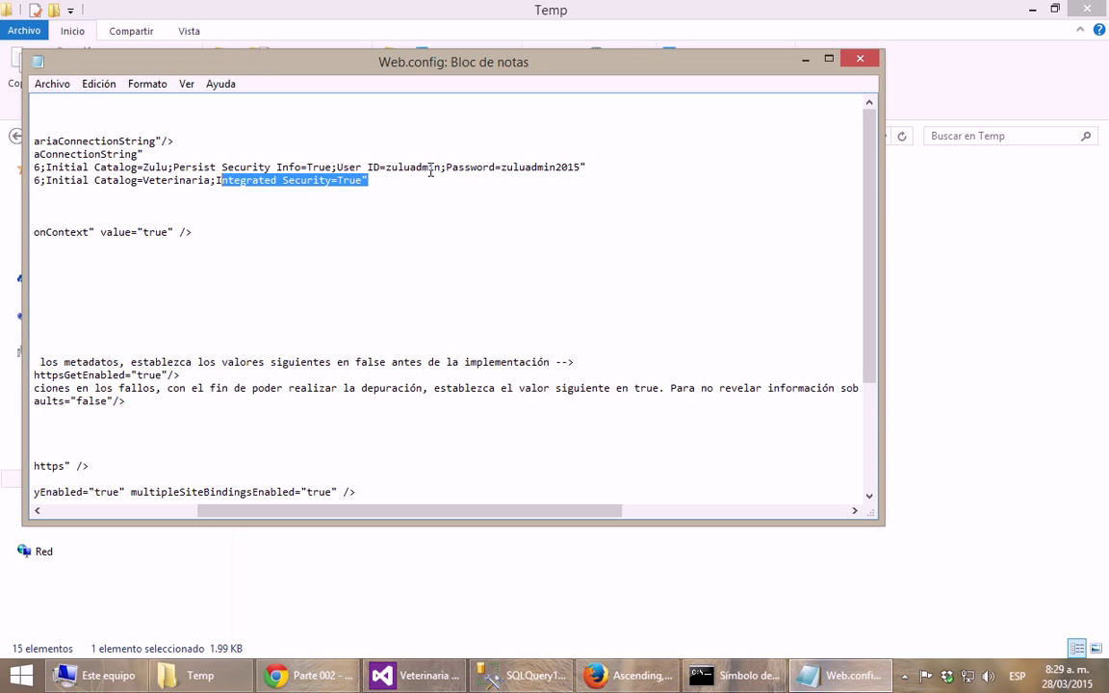
key("ctrl+v")
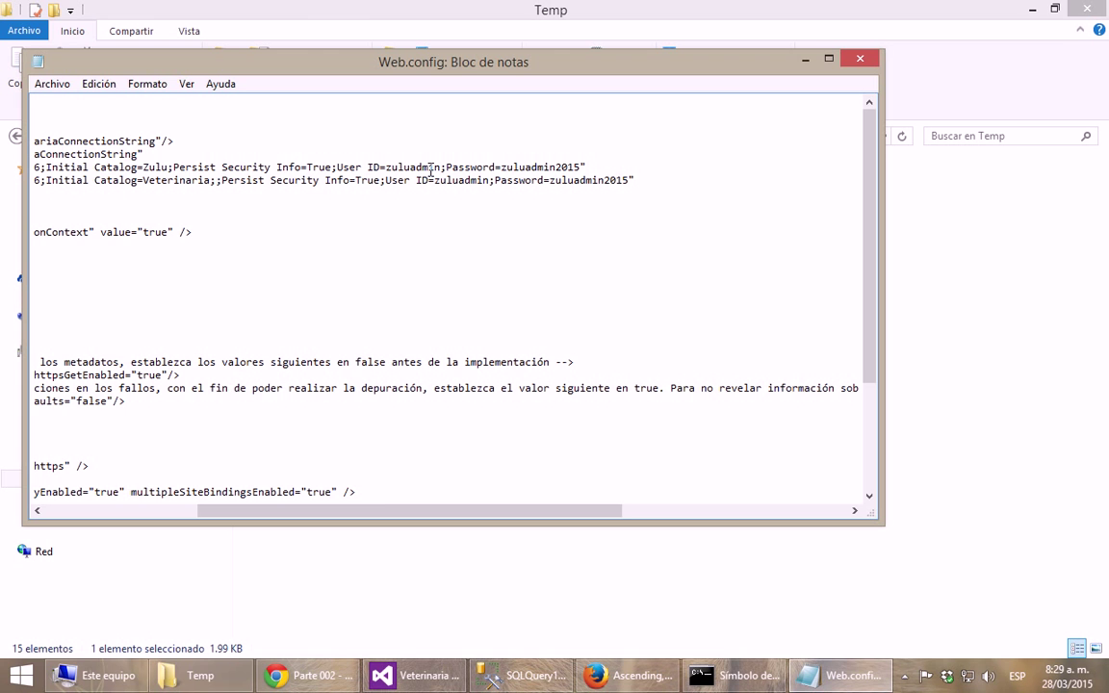
Delete the pasted Zulu connection string line, leaving only the Veterinaria one.
key("Up")
key("Home")
key("shift+Down")
key("Delete")
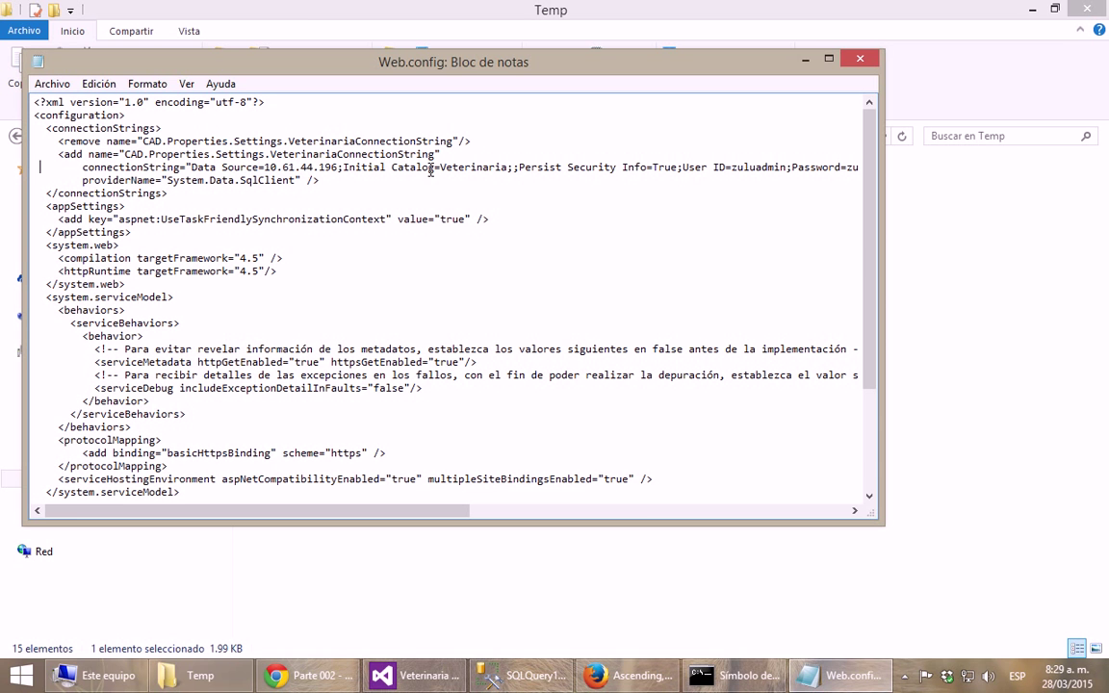
Review the edited Veterinaria connection string from its Data Source through the user ID and password settings.
key("Right")
key("Right")
key("Right")
key("Right")
key("Right")
key("Right")
key("Right")
key("Right")
key("Right")
key("Right")
key("Right")
key("Right")
key("Right")
key("Right")
key("Right")
key("Right")
key("Right")
key("Right")
key("Right")
key("Right")
key("Right")
key("Right")
key("Right")
key("Right")
key("Right")
key("Right")
key("Right")
key("Right")
key("Right")
key("Right")
key("Right")
key("Right")
key("Right")
key("Right")
key("Right")
key("Right")
key("Right")
key("Right")
key("Right")
key("Right")
key("Right")
key("Right")
key("Right")
key("Right")
key("Right")
key("Right")
key("Right")
key("Right")
key("Right")
key("Right")
key("Right")
key("Right")
key("Right")
key("Right")
key("Right")
key("Right")
key("Right")
key("Right")
key("Right")
key("Right")
key("Right")
key("Right")
key("Right")
key("Right")
key("shift+Right")
key("shift+Right")
key("shift+Right")
key("shift+Right")
key("shift+Right")
key("shift+Right")
key("shift+Right")
key("shift+Right")
key("shift+Right")
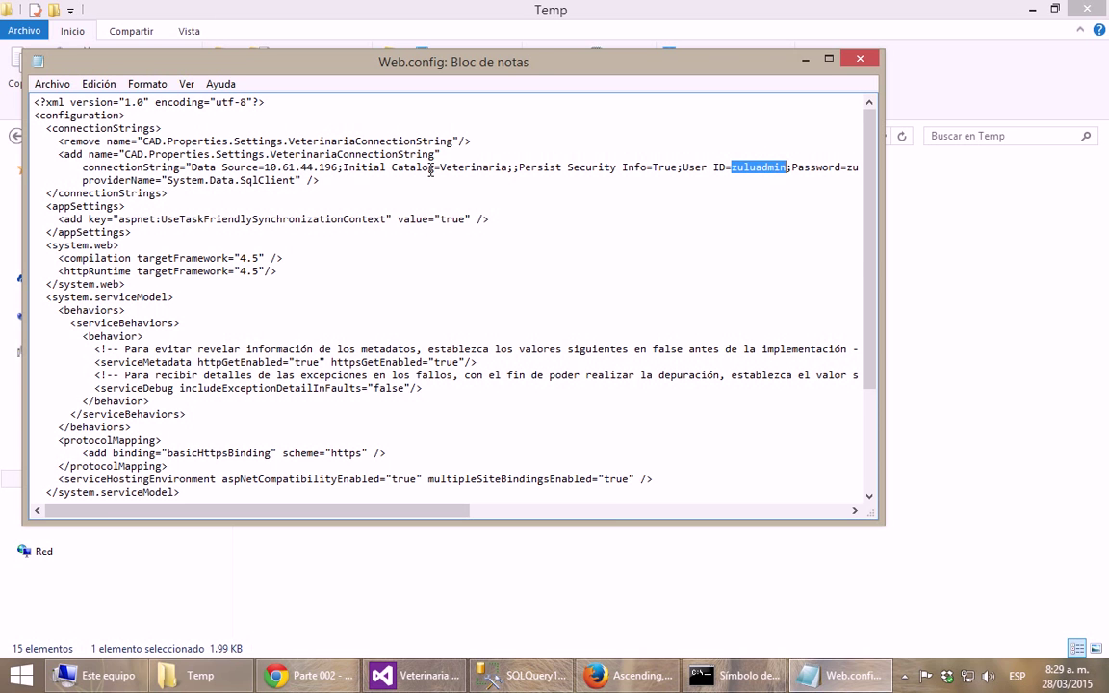
key("Right")
key("Right")
key("Right")
key("Right")
key("Right")
key("Right")
key("Right")
key("Right")
key("Right")
key("Right")
key("Right")
key("Right")
key("Right")
key("Right")
key("Right")
key("Right")
key("Right")
key("Right")
key("Right")
key("Right")
key("Left")
key("Left")
key("Left")
key("Left")
key("Left")
key("Left")
key("Left")
key("Left")
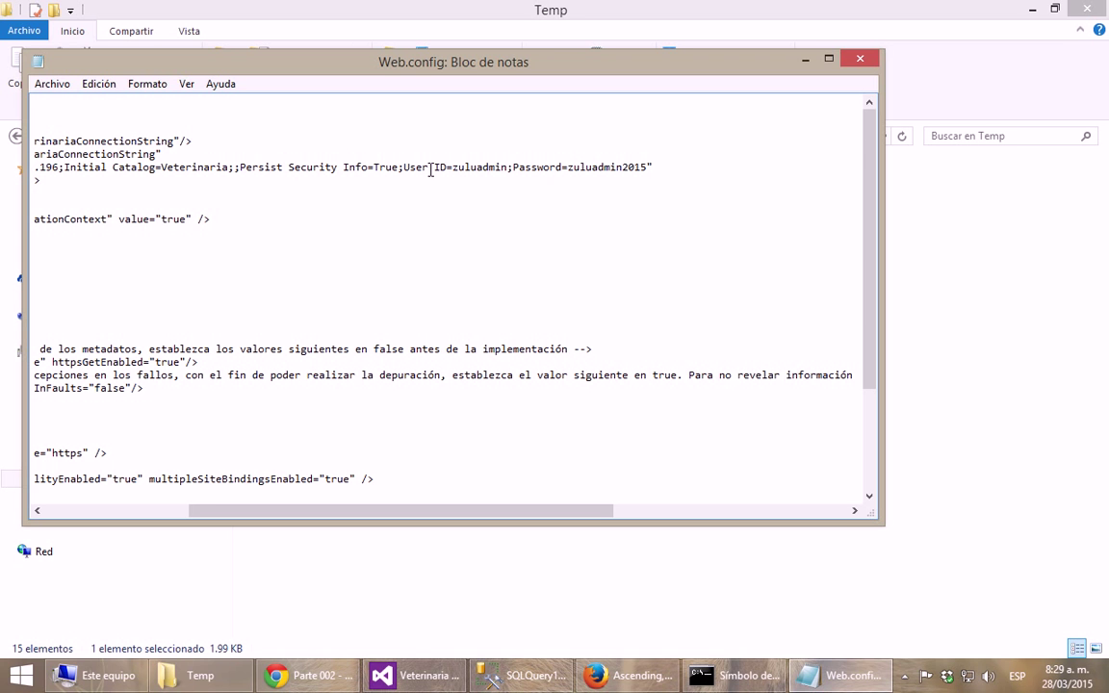
key("Home")
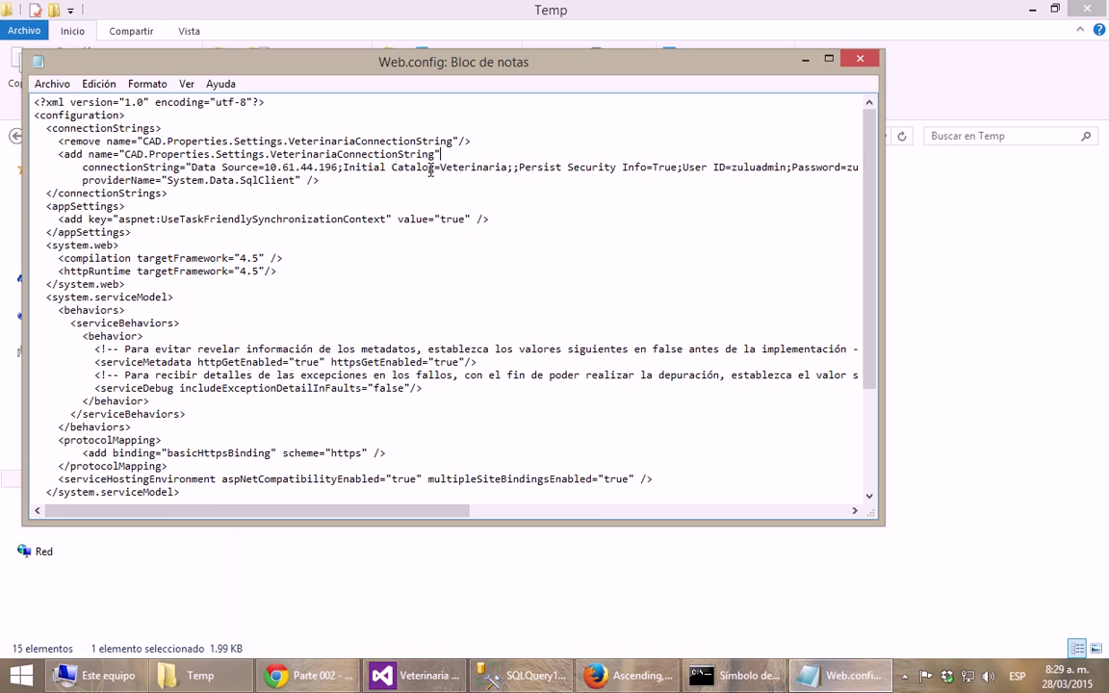
key("Up")
key("Up")
key("End")
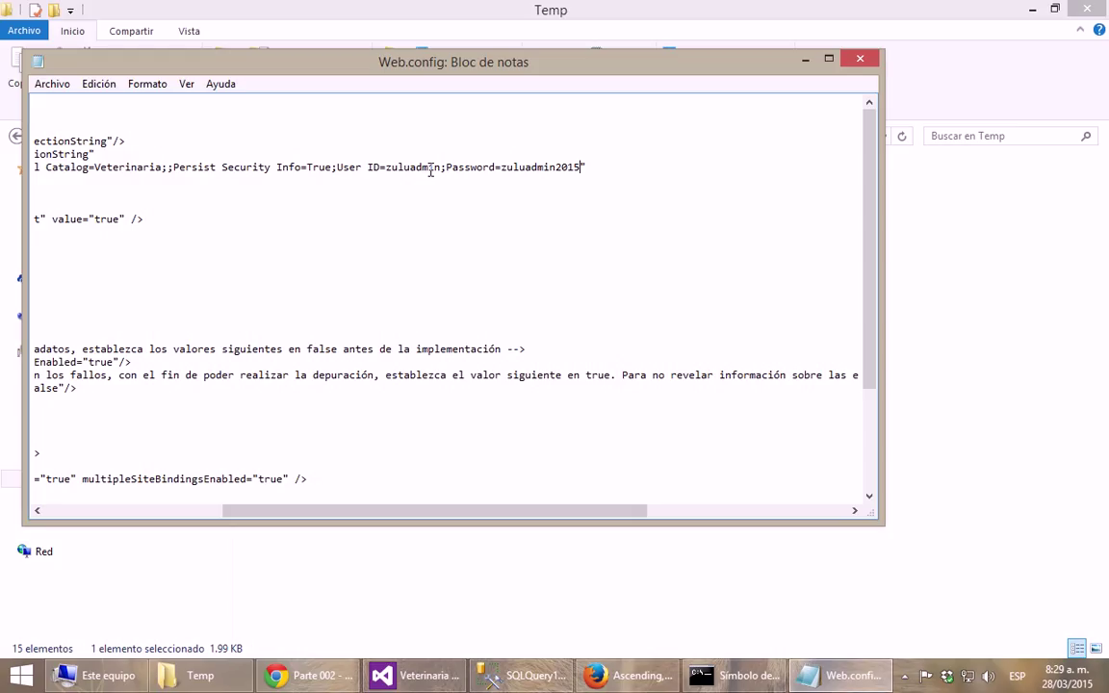
Remove the duplicate semicolon before Persist Security Info in the Veterinaria connection string, then close Web.config saving the changes.
key("ctrl+Left")
key("ctrl+Left")
key("ctrl+Left")
key("ctrl+Left")
key("BackSpace")
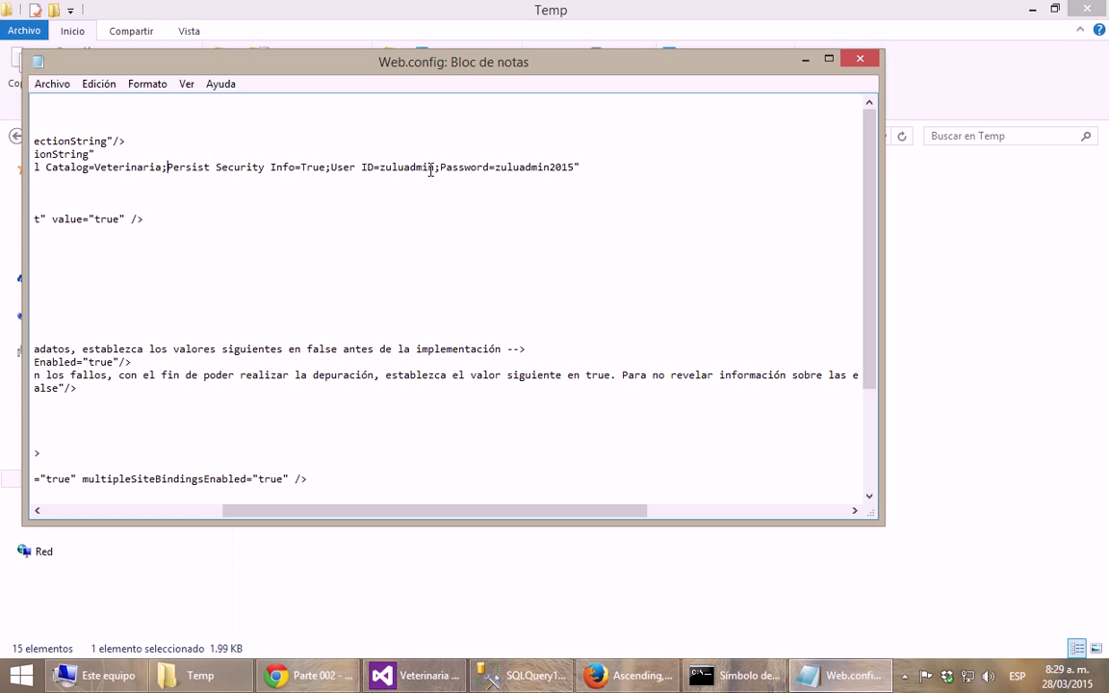
key("Left")
key("Left")
key("Left")
key("Left")
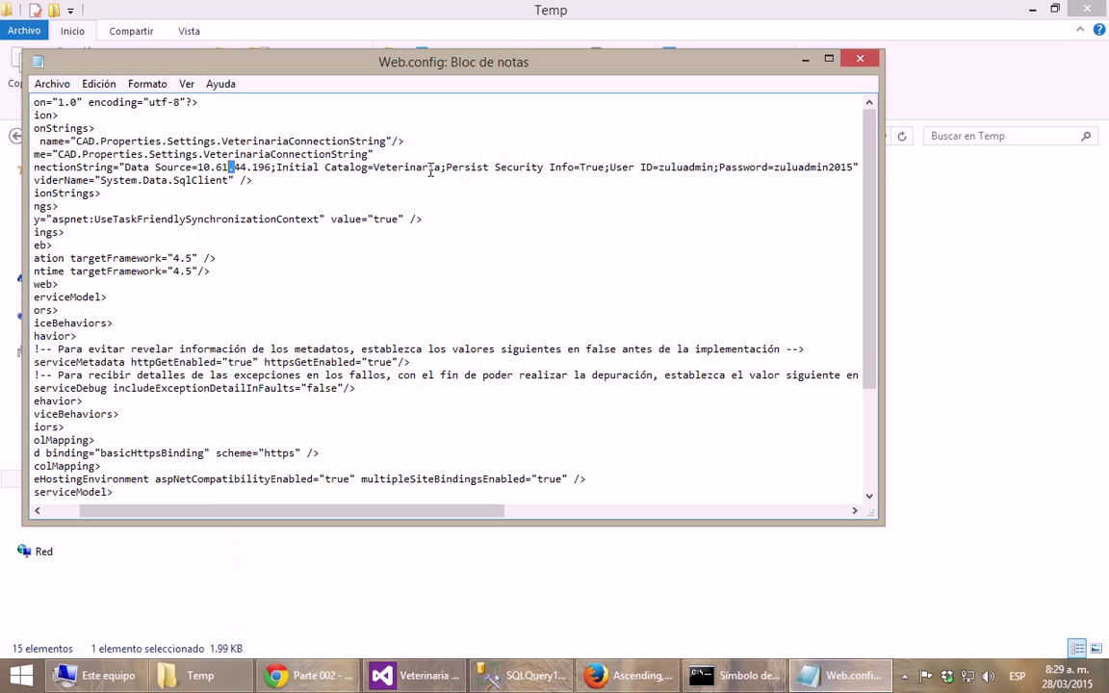
key("Home")
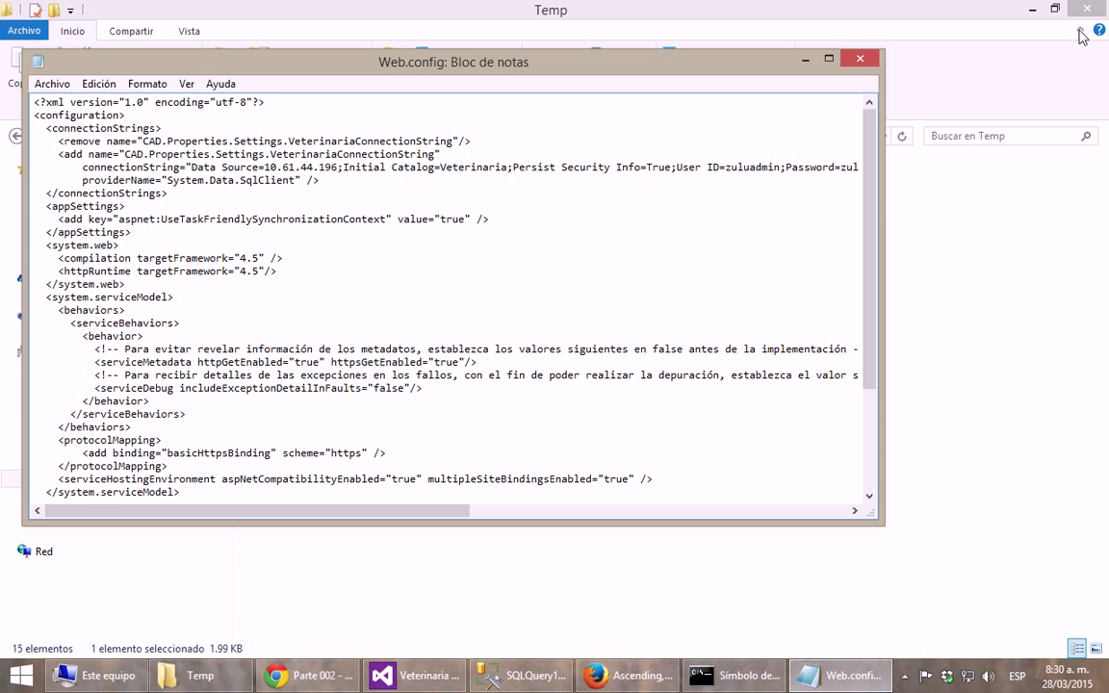
left_click(860, 59)
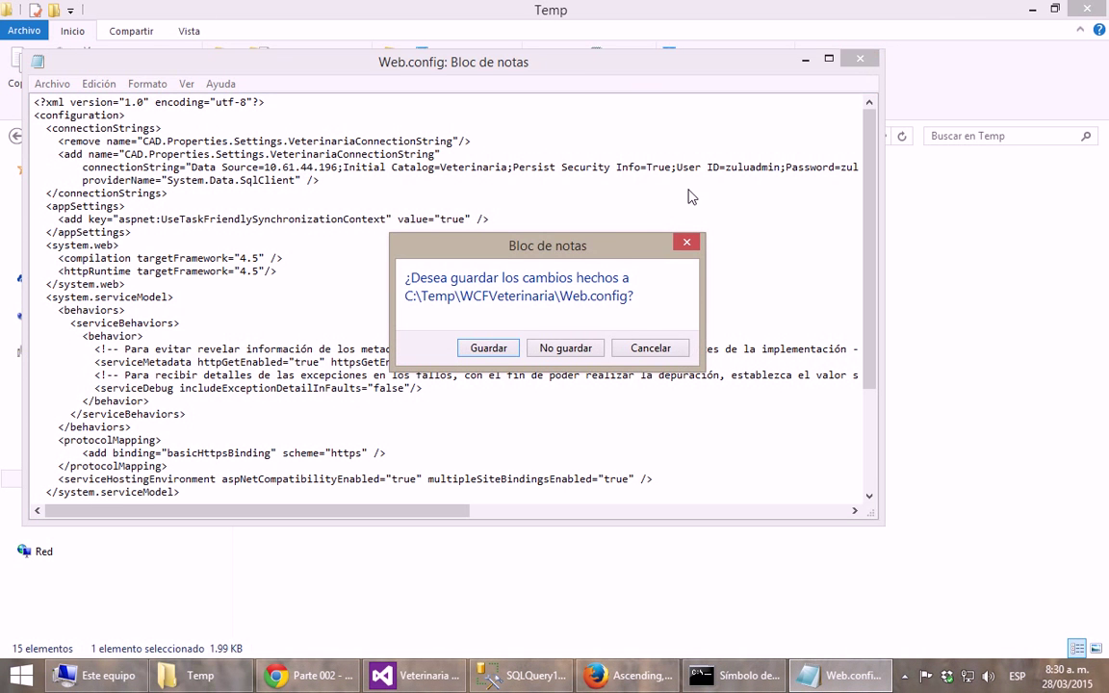
left_click(513, 347)
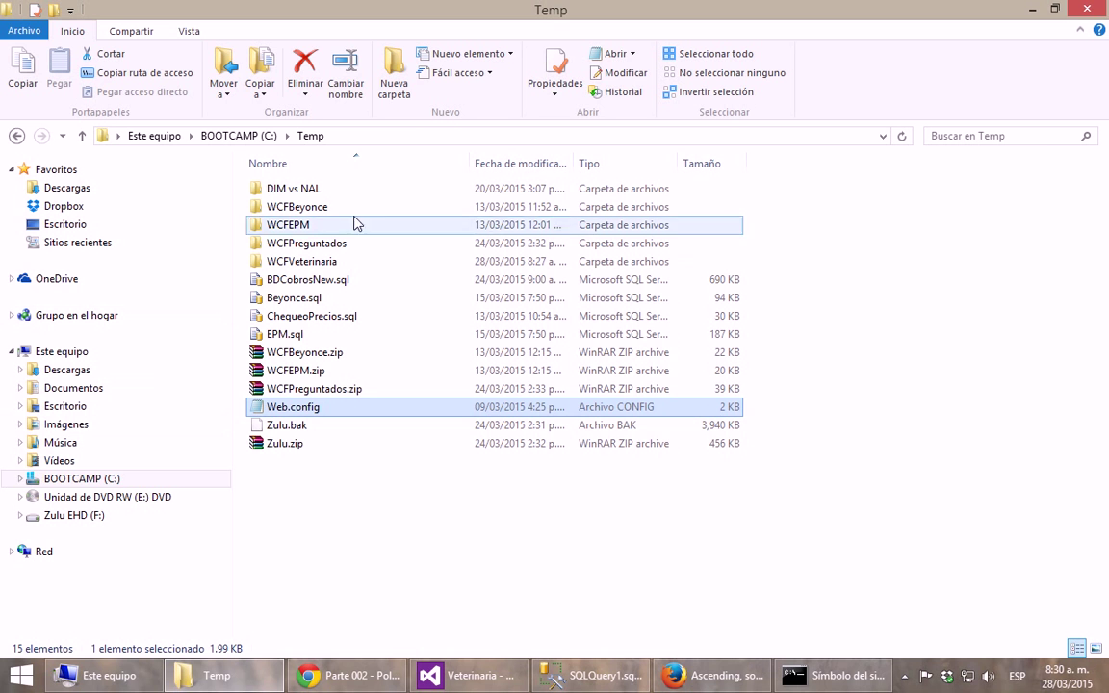
Reopen Web.config from the WCFVeterinaria folder to check the saved connection string, then close it.
double_click(289, 258)
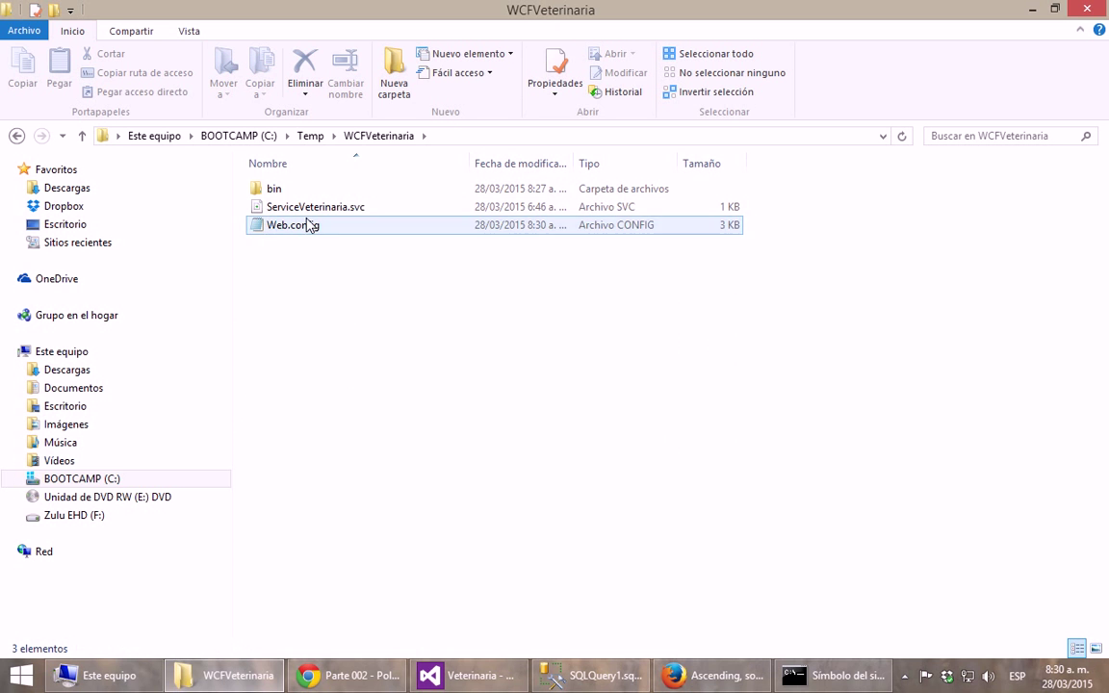
double_click(306, 224)
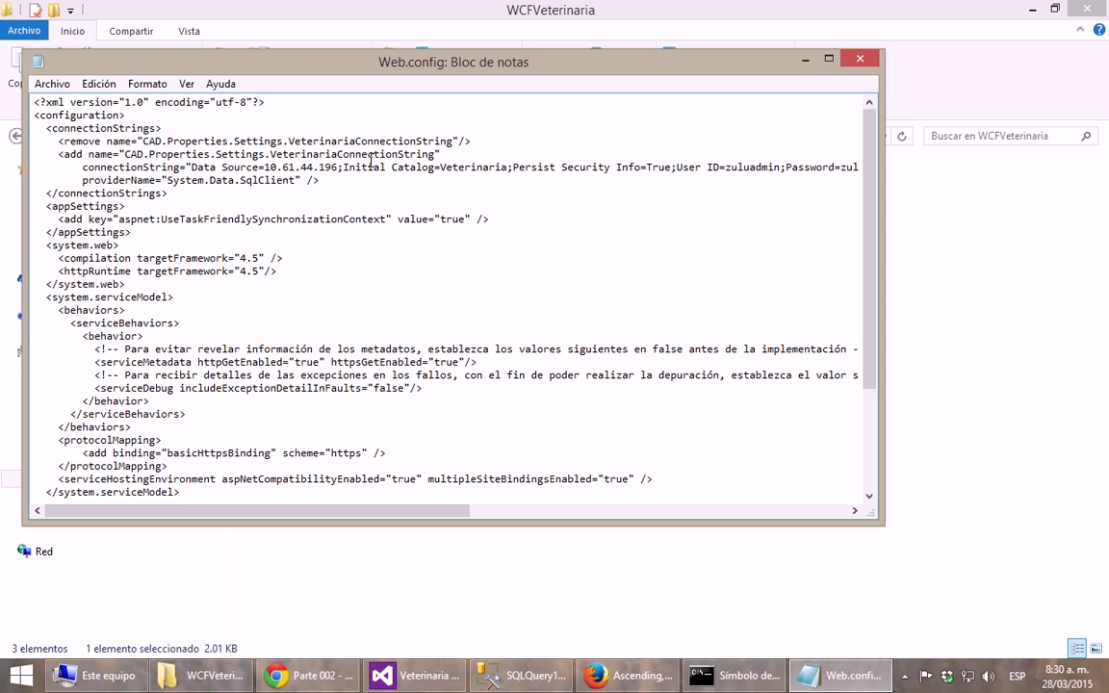
left_click(846, 60)
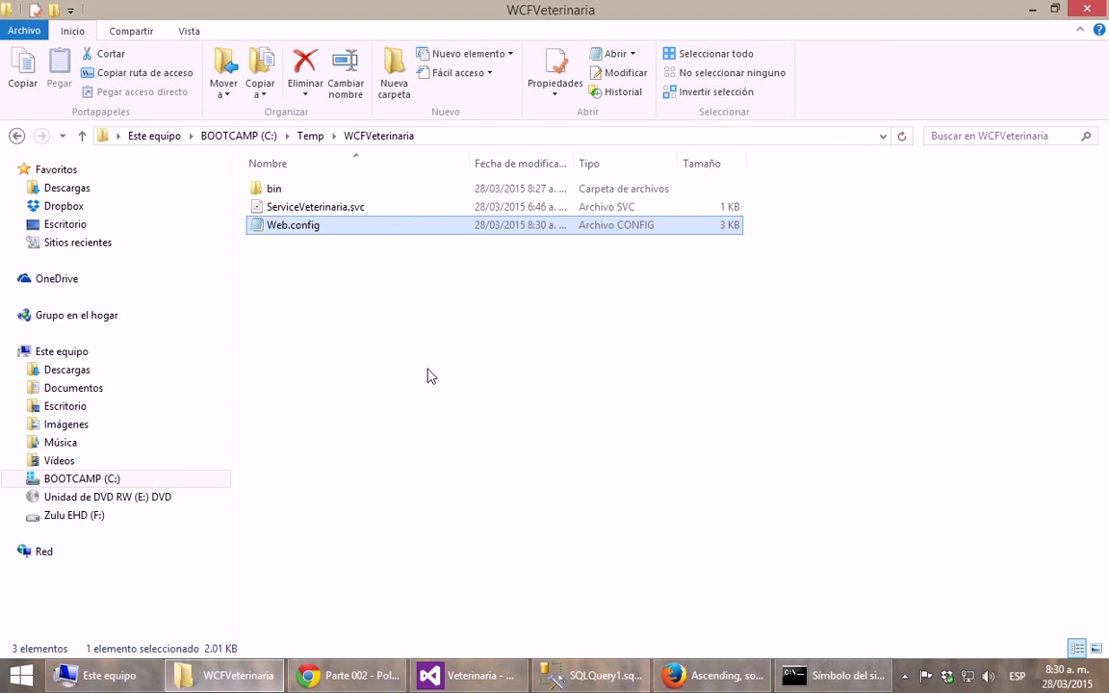
Compress the WCFVeterinaria folder in C:\Temp into WCFVeterinaria.zip with 7-Zip and select the archive.
left_click(310, 137)
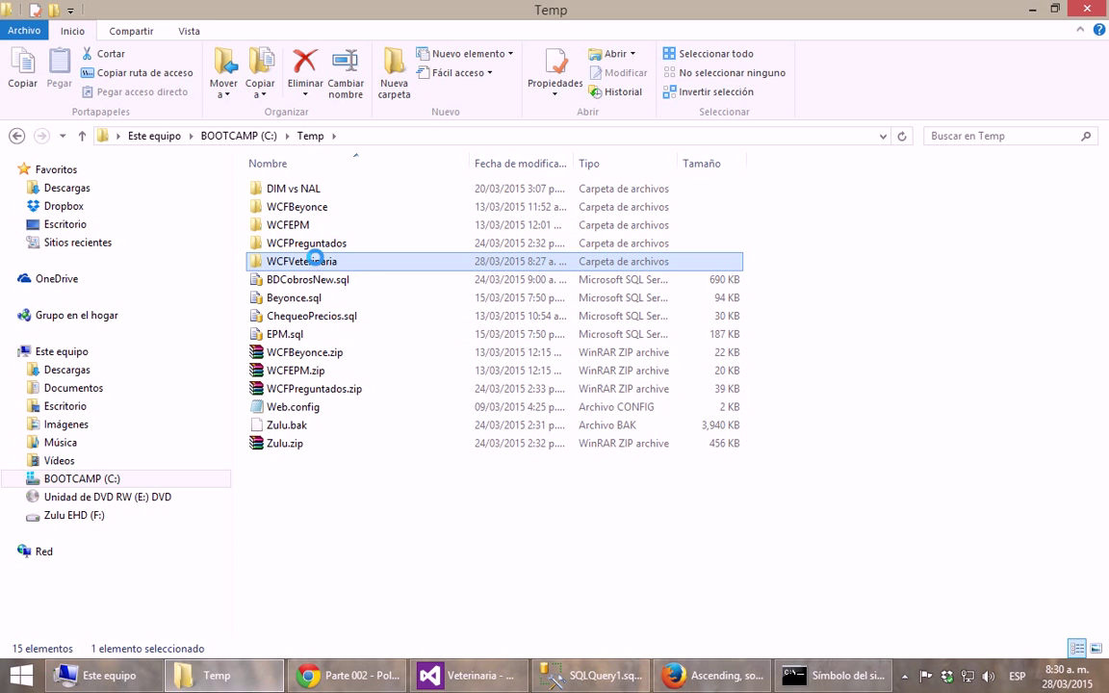
right_click(318, 266)
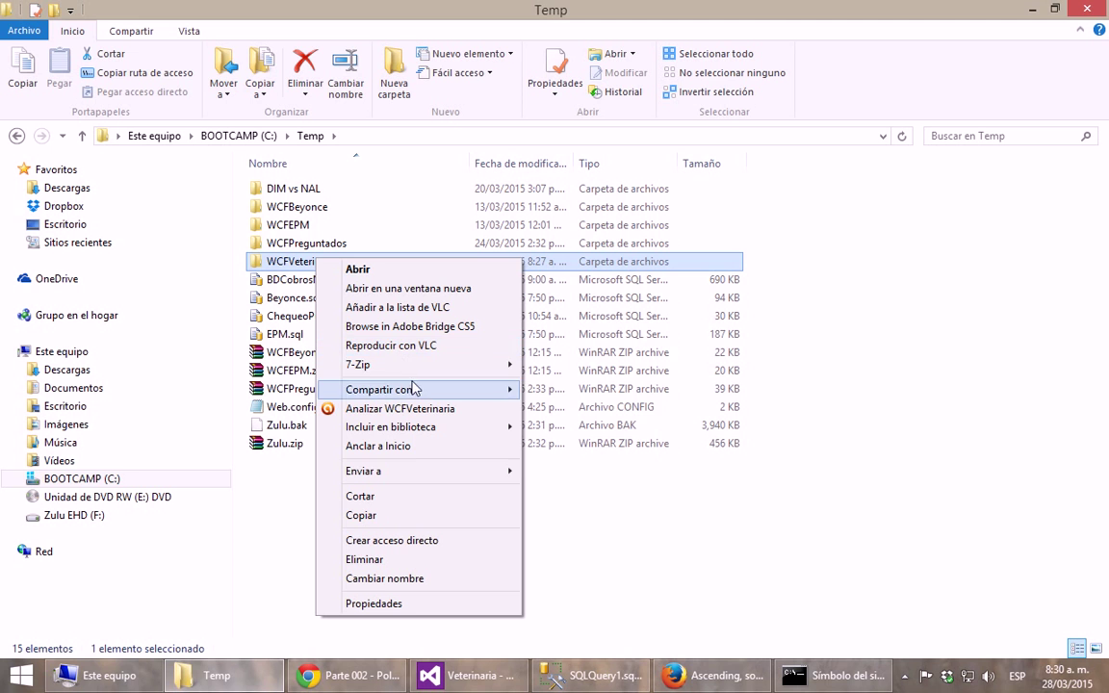
mouse_move(409, 365)
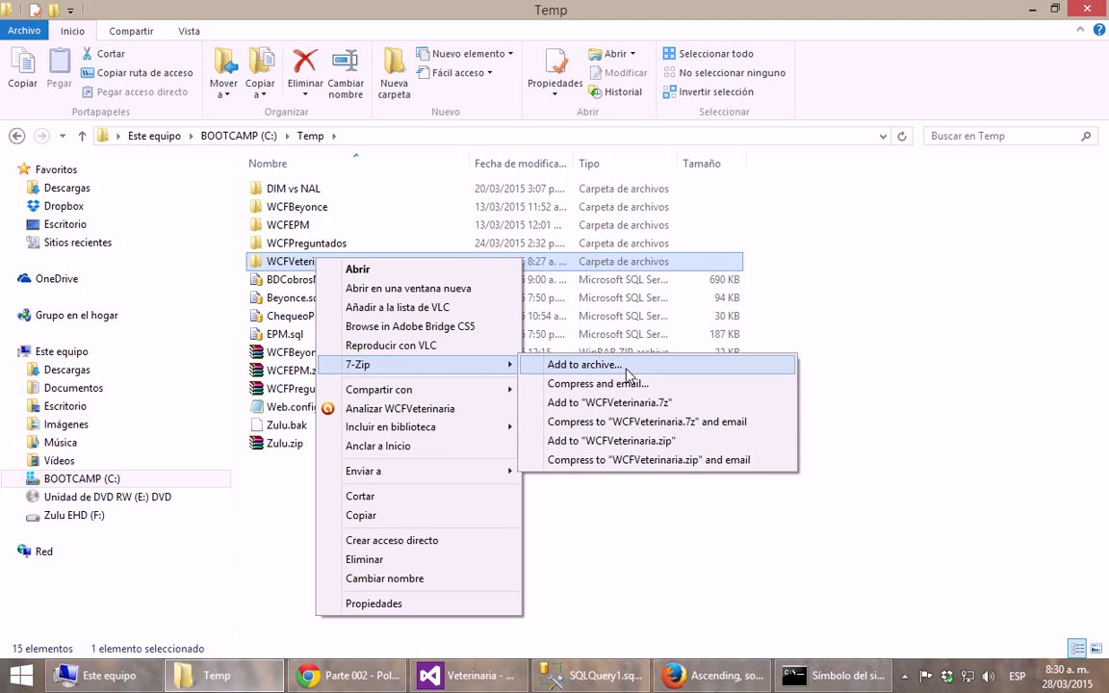
left_click(645, 441)
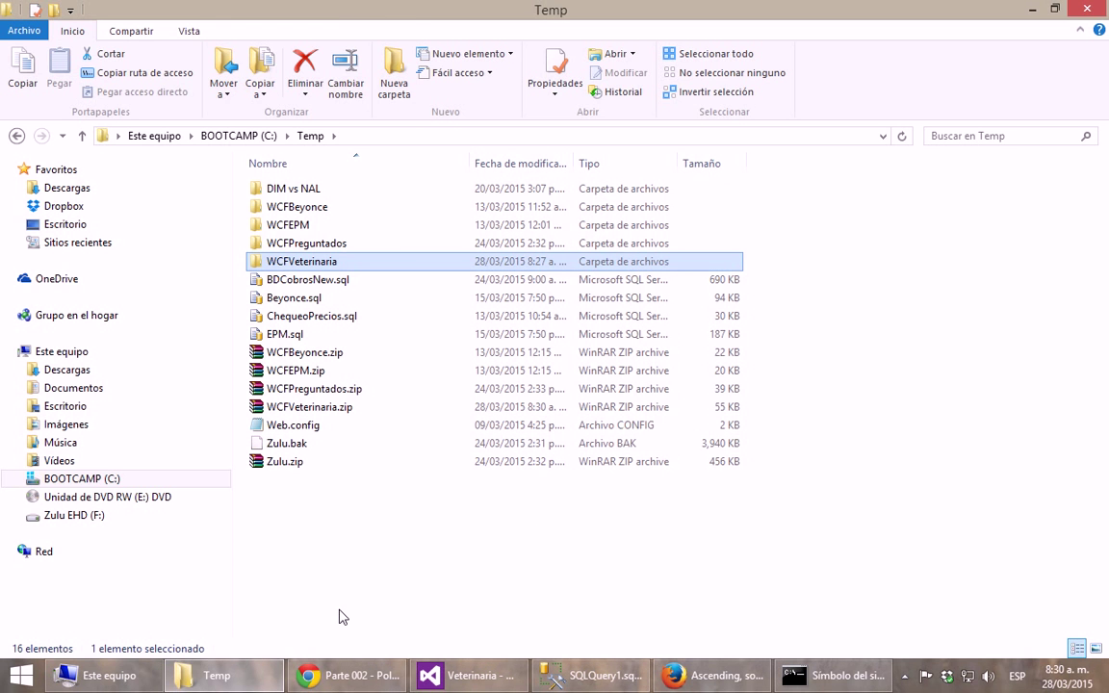
left_click(309, 410)
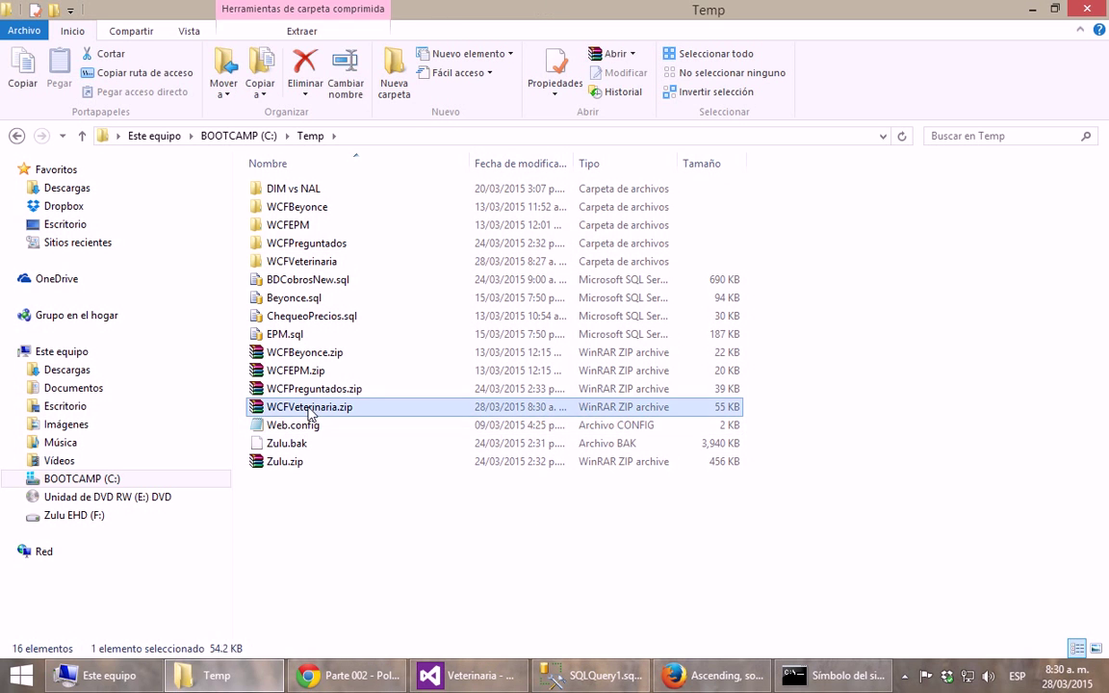
Switch to Chrome, open the file manager of the WebsitePanel on negox.com, and sign in with the prefilled credentials.
left_click(337, 676)
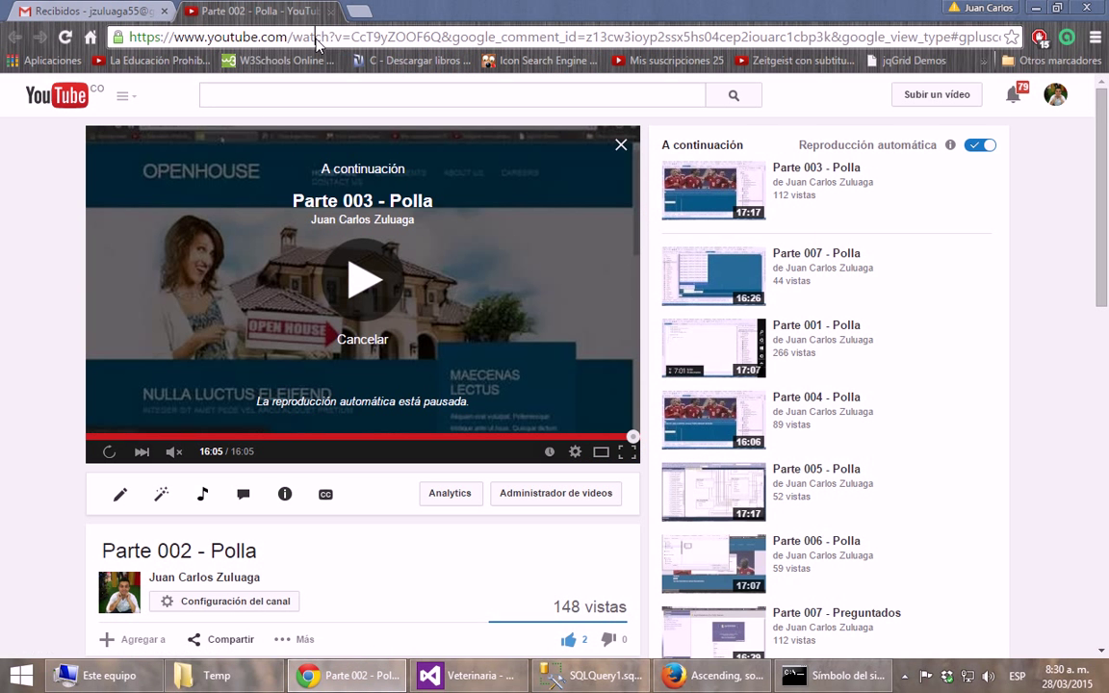
left_click(317, 40)
type("negox.com/websitepanel/Default.aspx?pid=SpaceFileManager&SpaceID=1428")
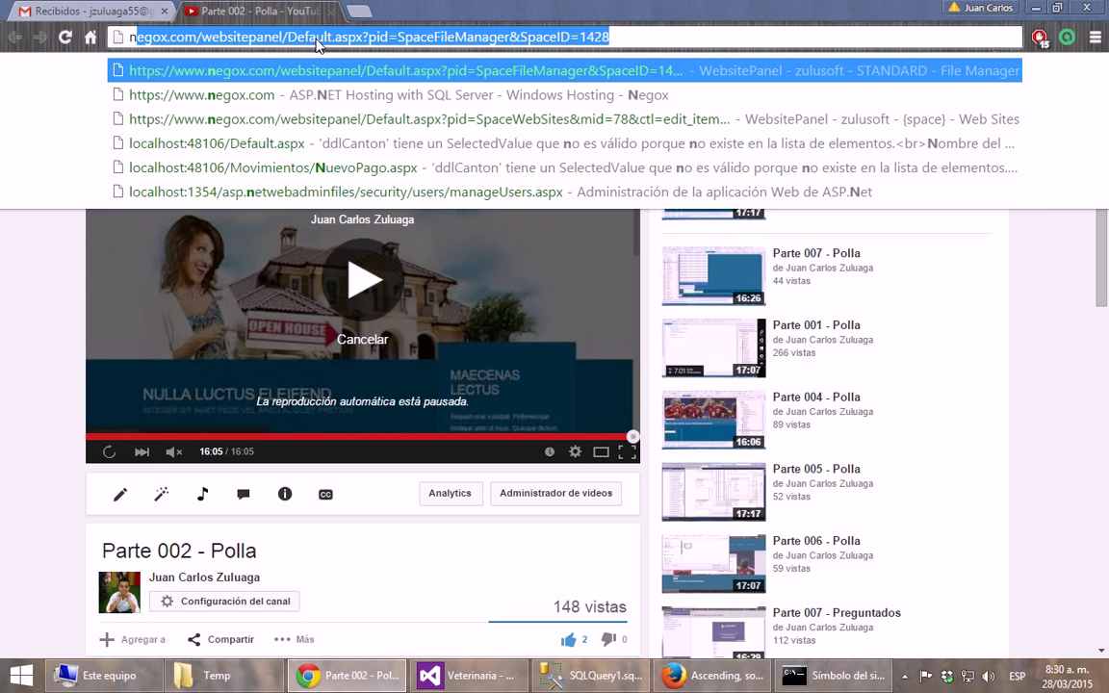
key("Return")
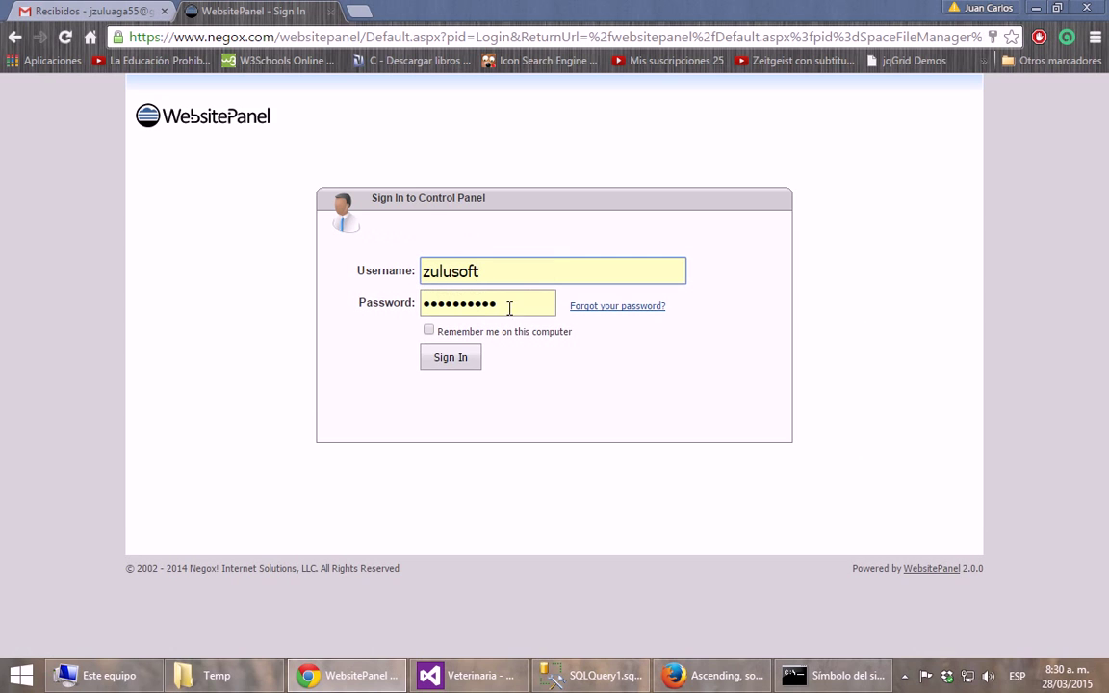
left_click(453, 358)
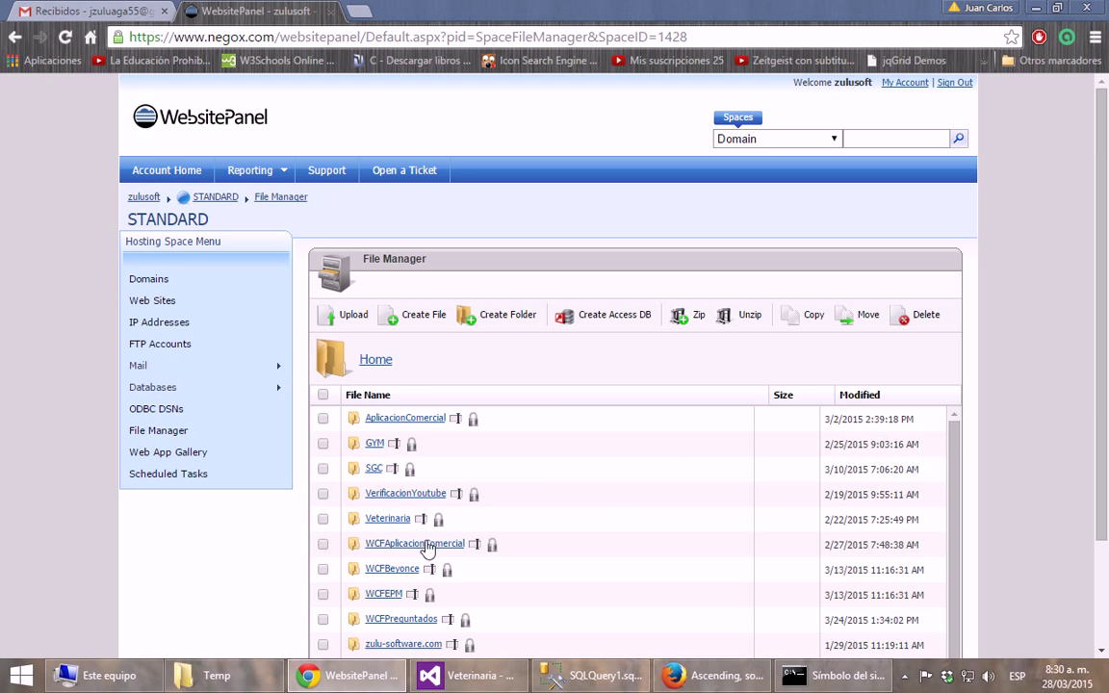
Upload WCFVeterinaria.zip from C:\Temp to the Home folder of the hosting file manager.
scroll(527, 490, "down", 2)
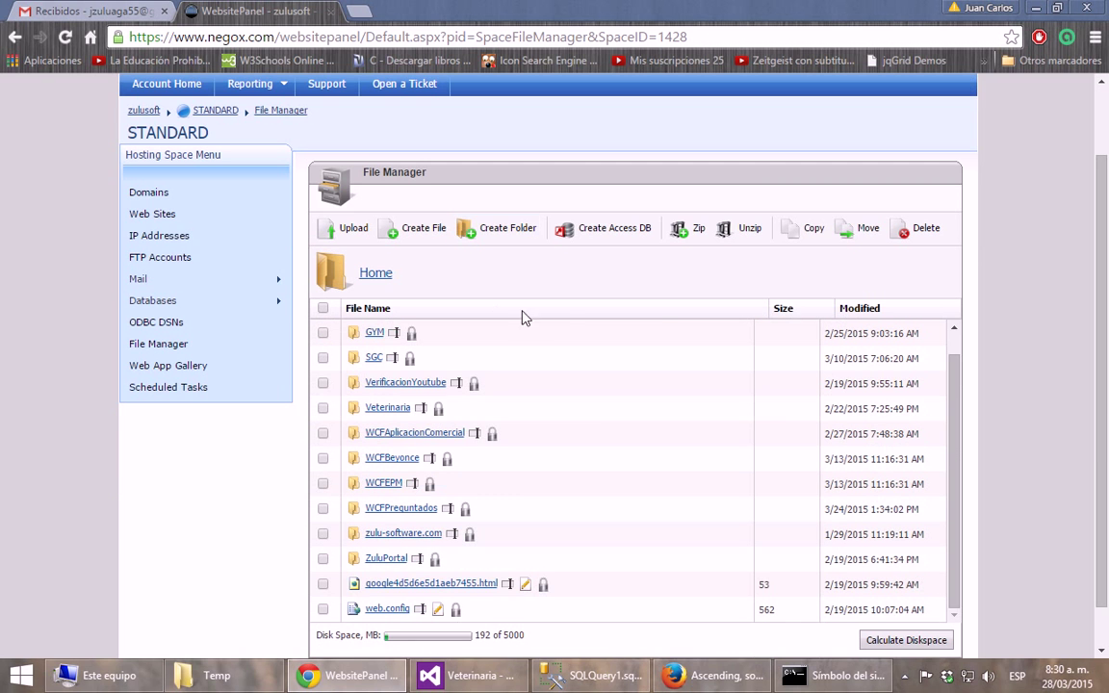
scroll(546, 356, "down", 1)
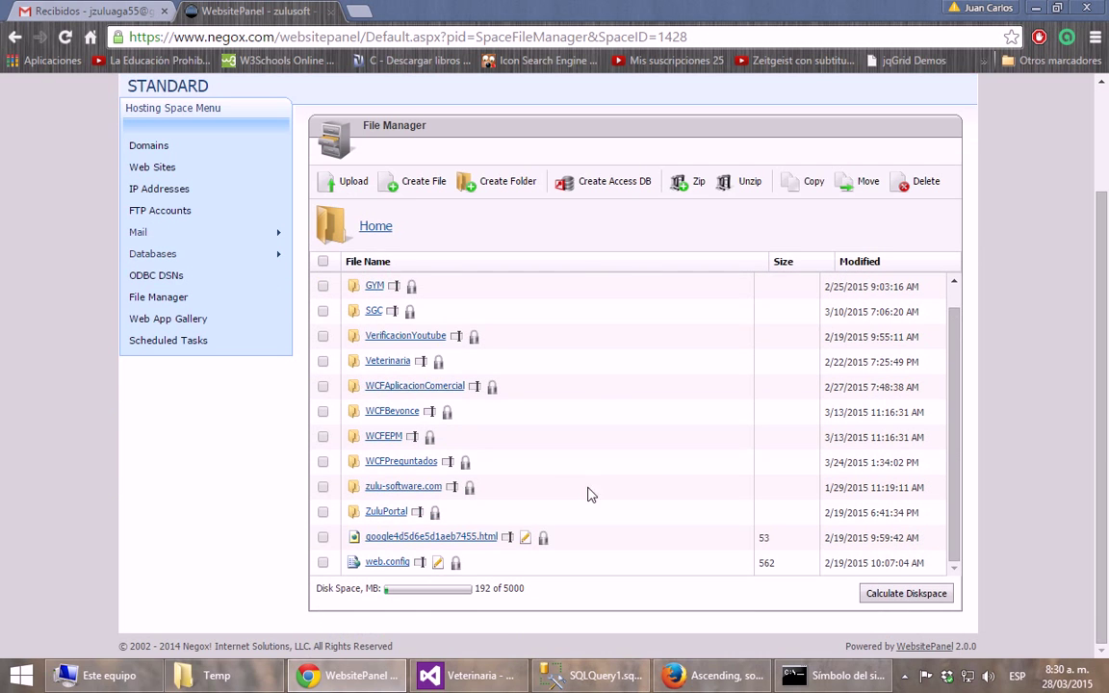
left_click(351, 183)
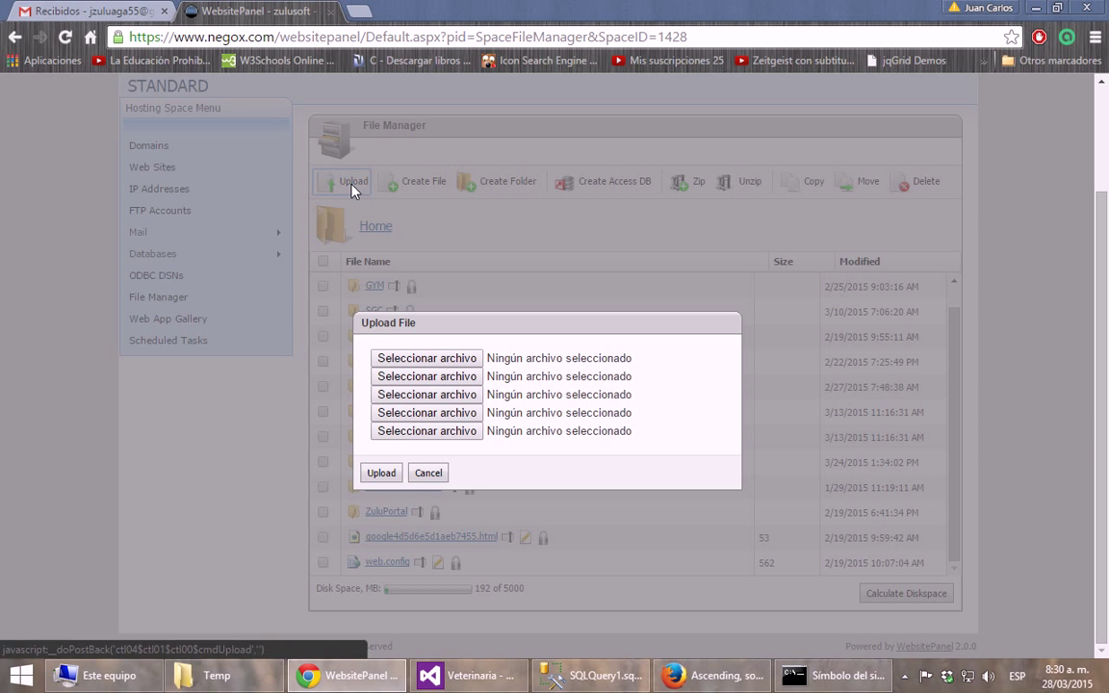
left_click(445, 360)
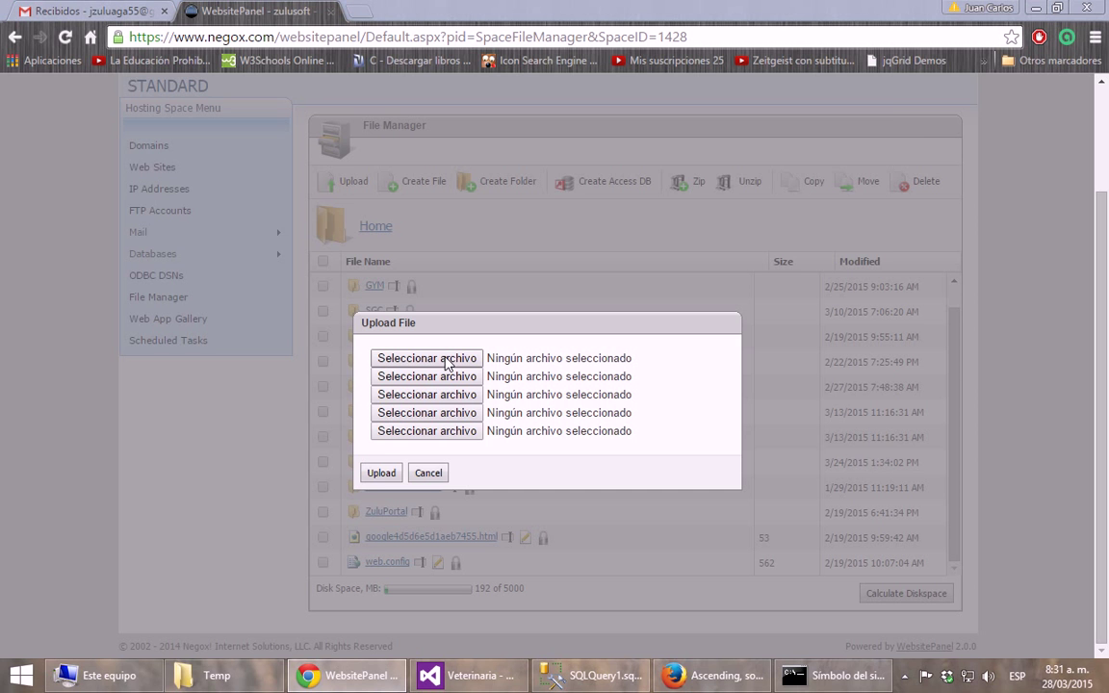
left_click(146, 343)
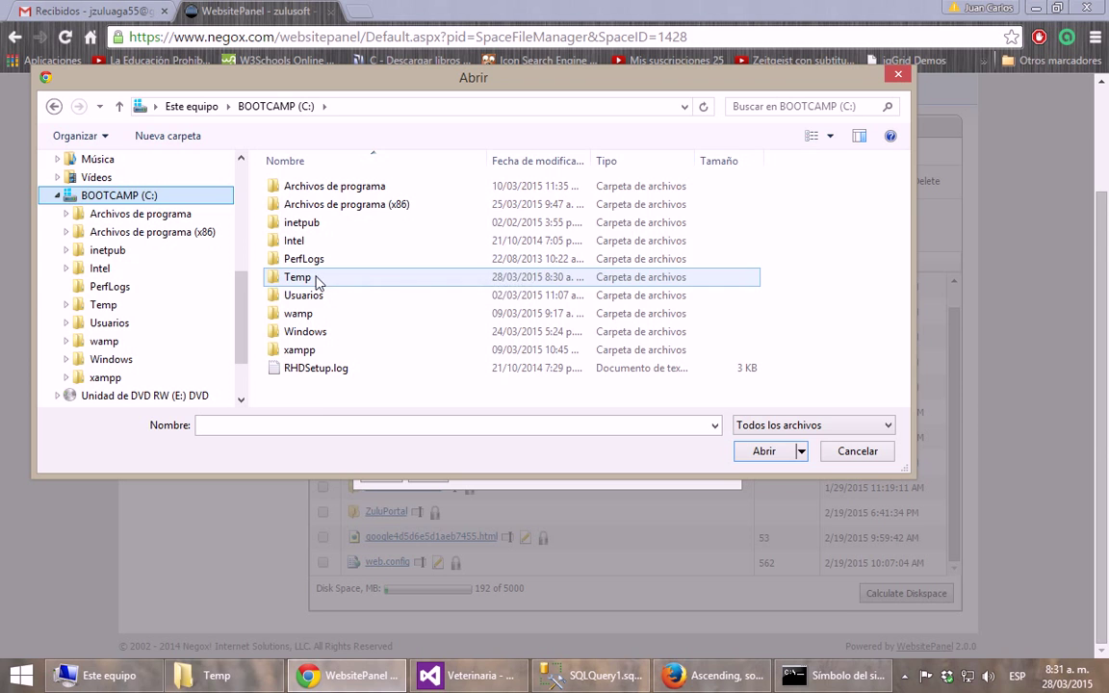
double_click(321, 279)
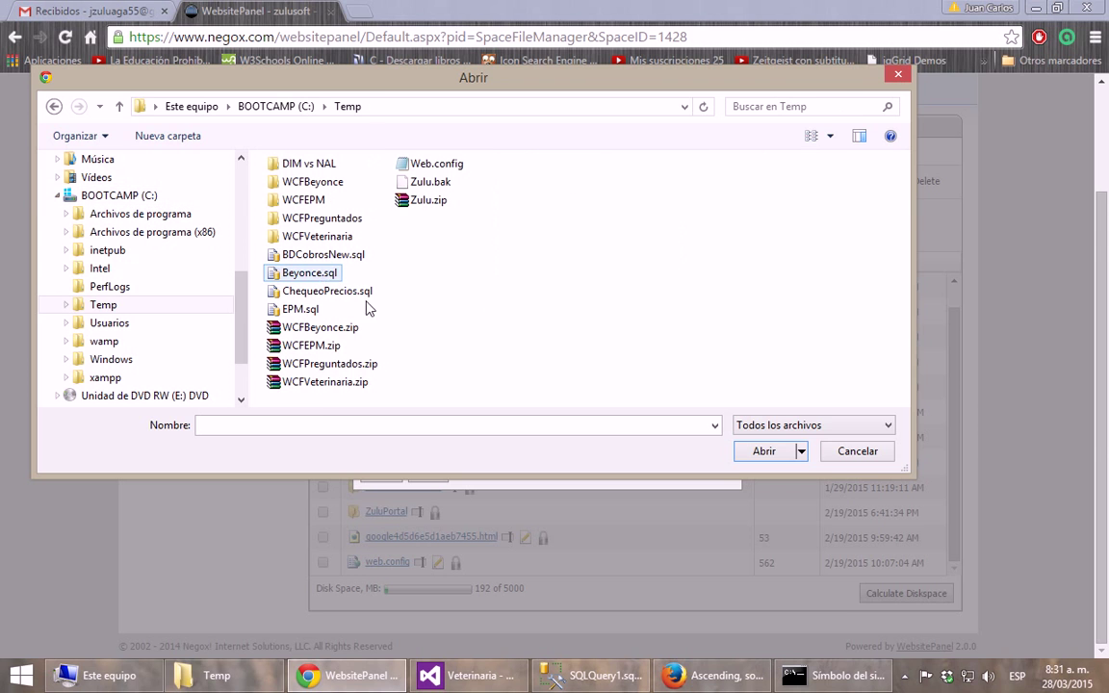
left_click(328, 384)
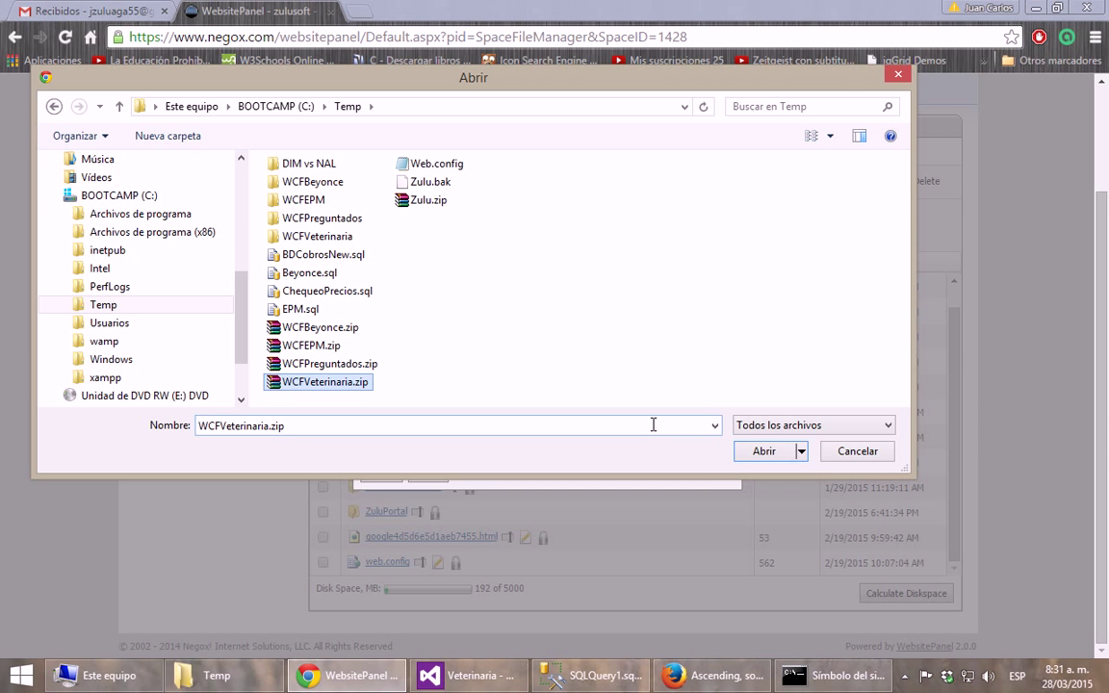
left_click(765, 452)
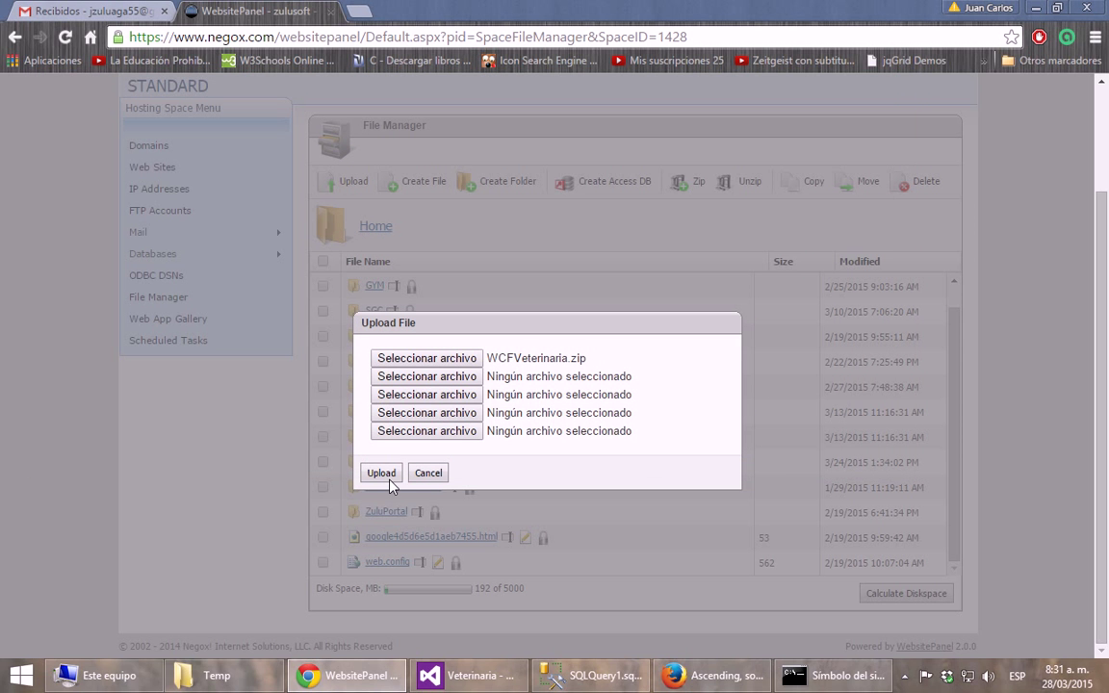
left_click(381, 475)
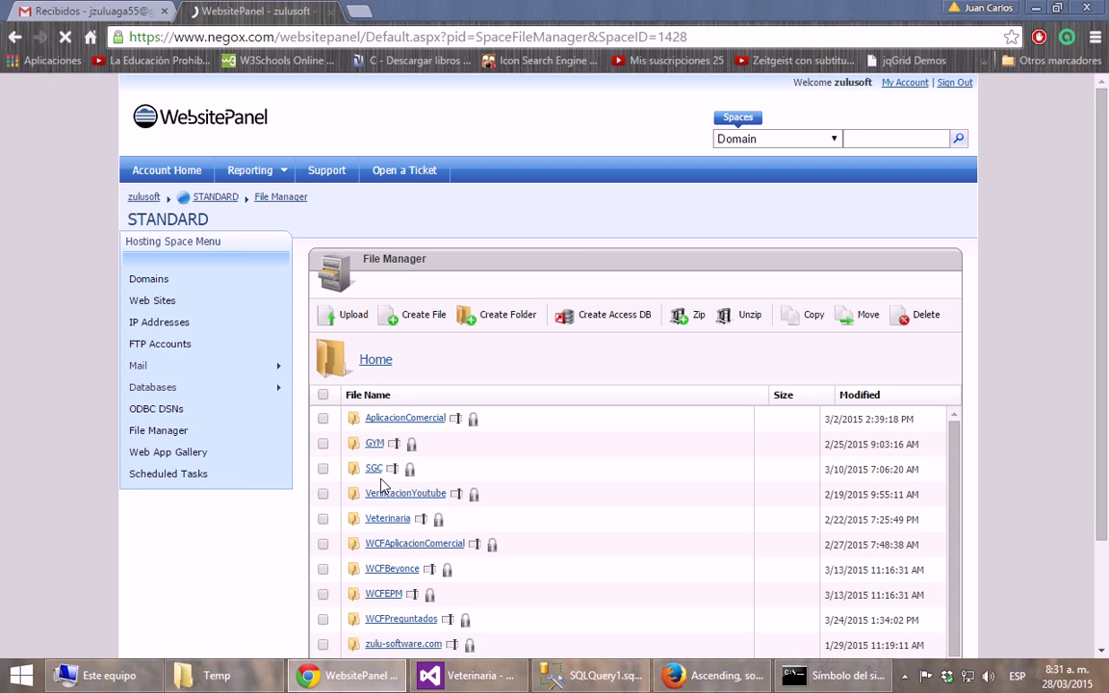
left_click(217, 674)
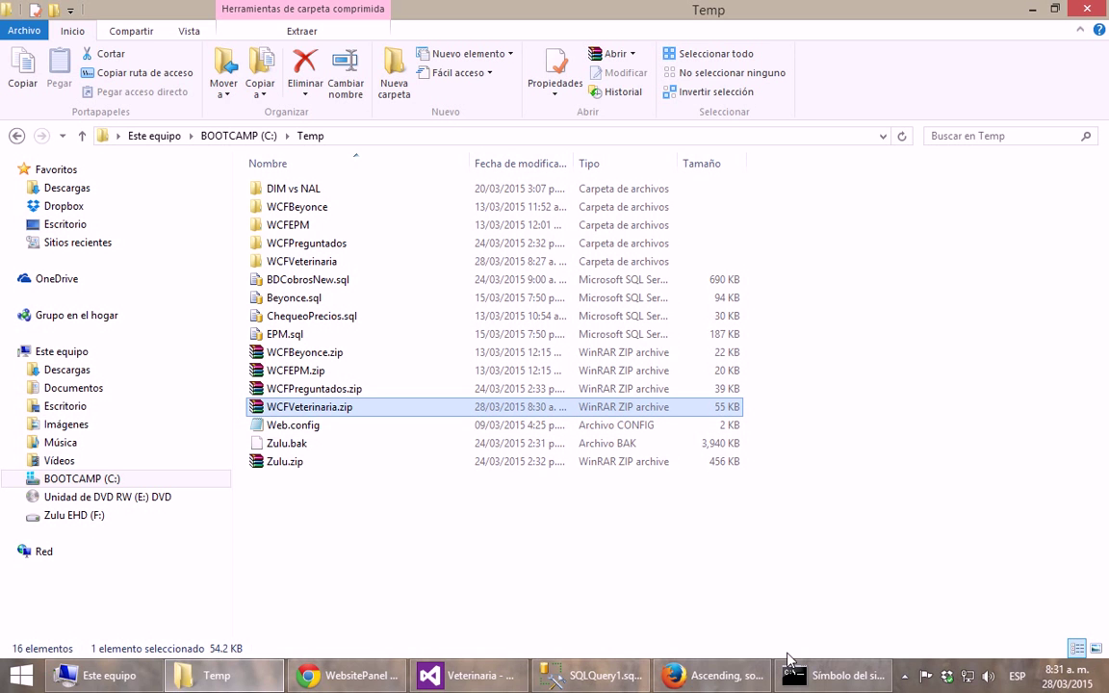
left_click(728, 679)
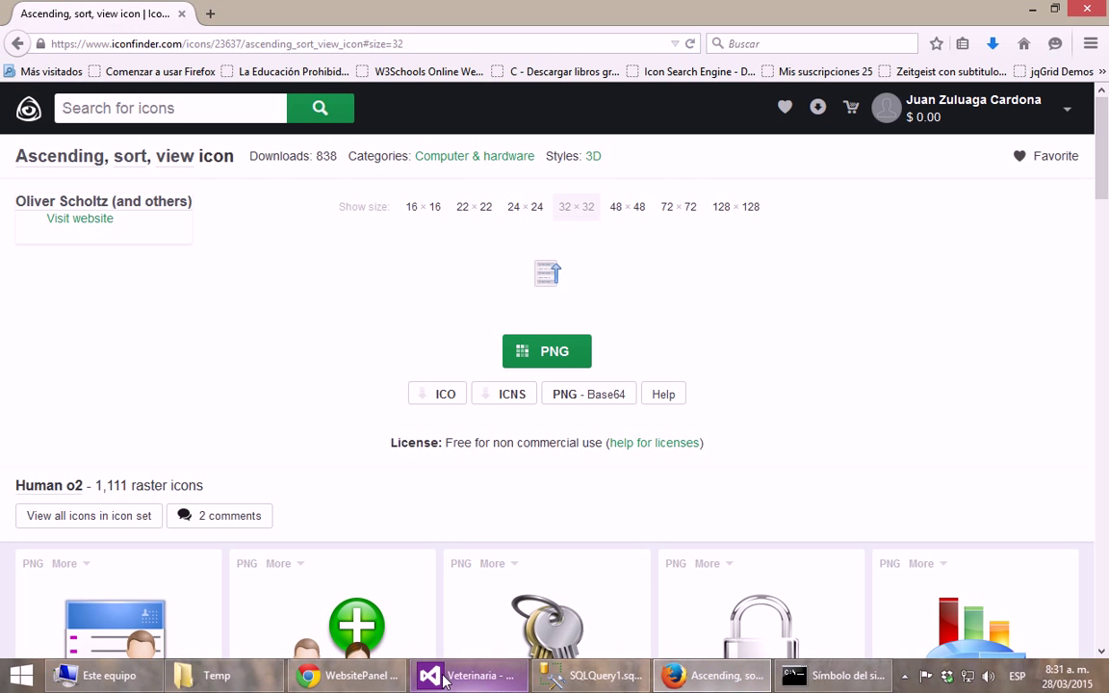
left_click(362, 671)
Unzip the uploaded WCFVeterinaria.zip in the Home folder of the hosting space.
scroll(608, 535, "down", 3)
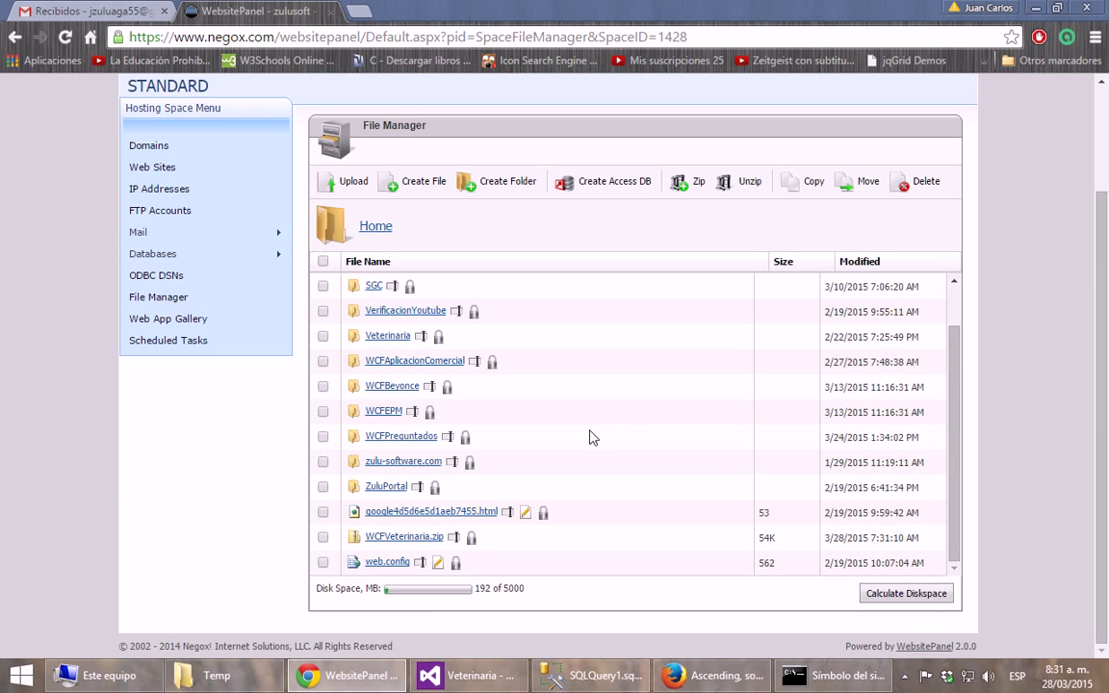
left_click(324, 539)
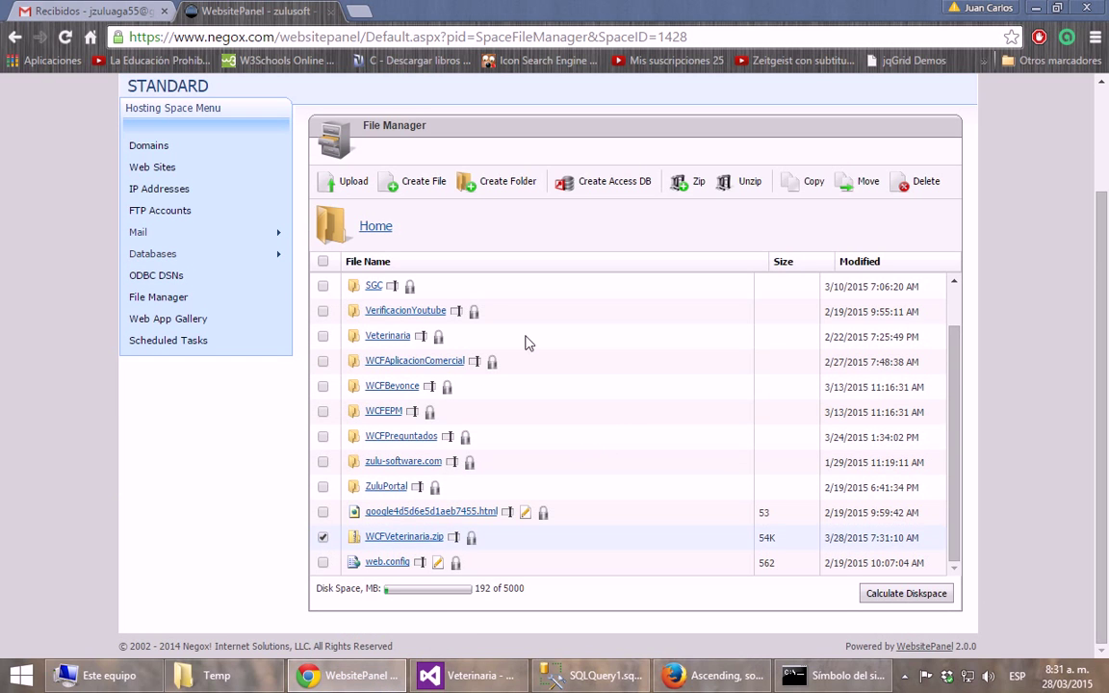
left_click(749, 183)
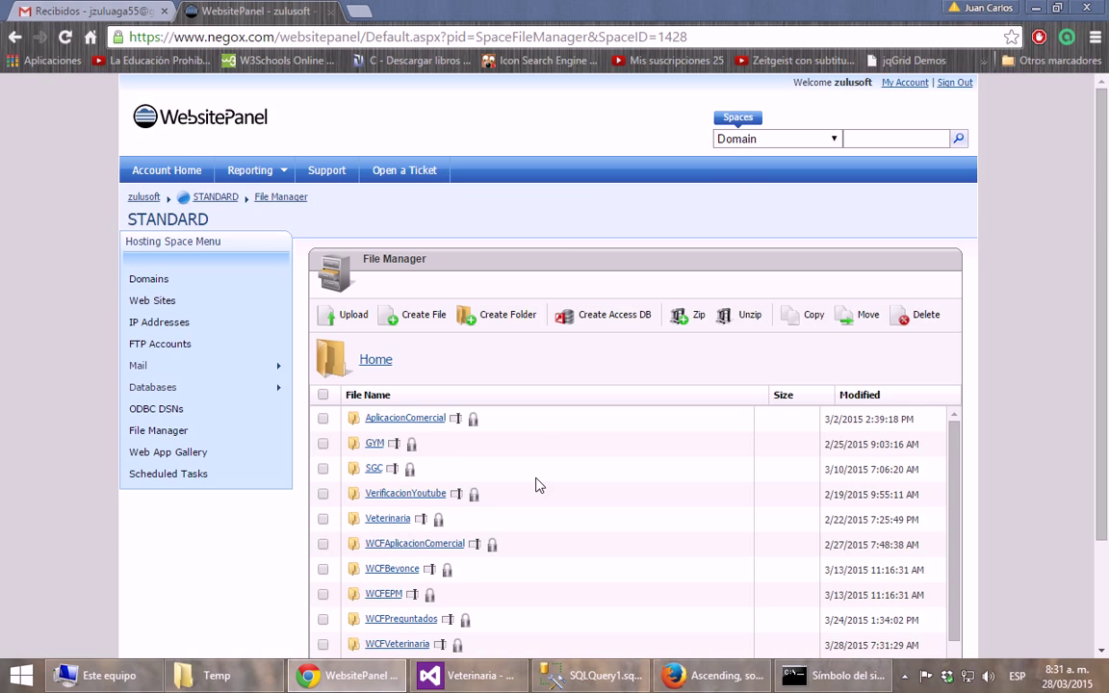
Delete the uploaded WCFVeterinaria.zip archive from the Home folder of the hosting file manager.
scroll(534, 482, "down", 5)
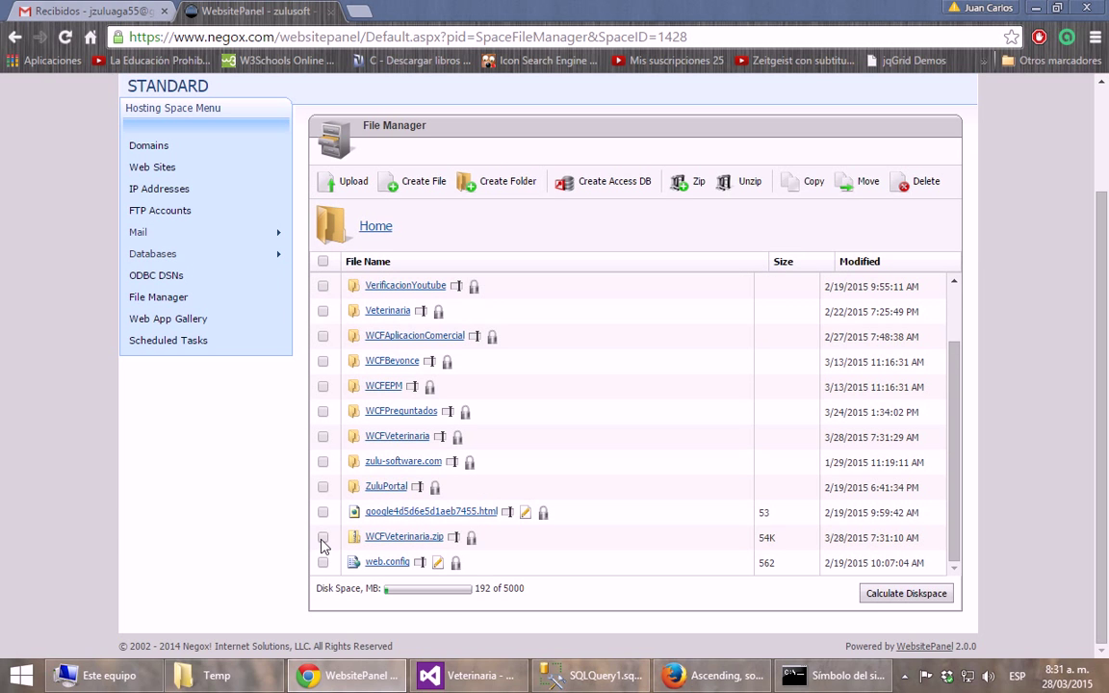
left_click(907, 185)
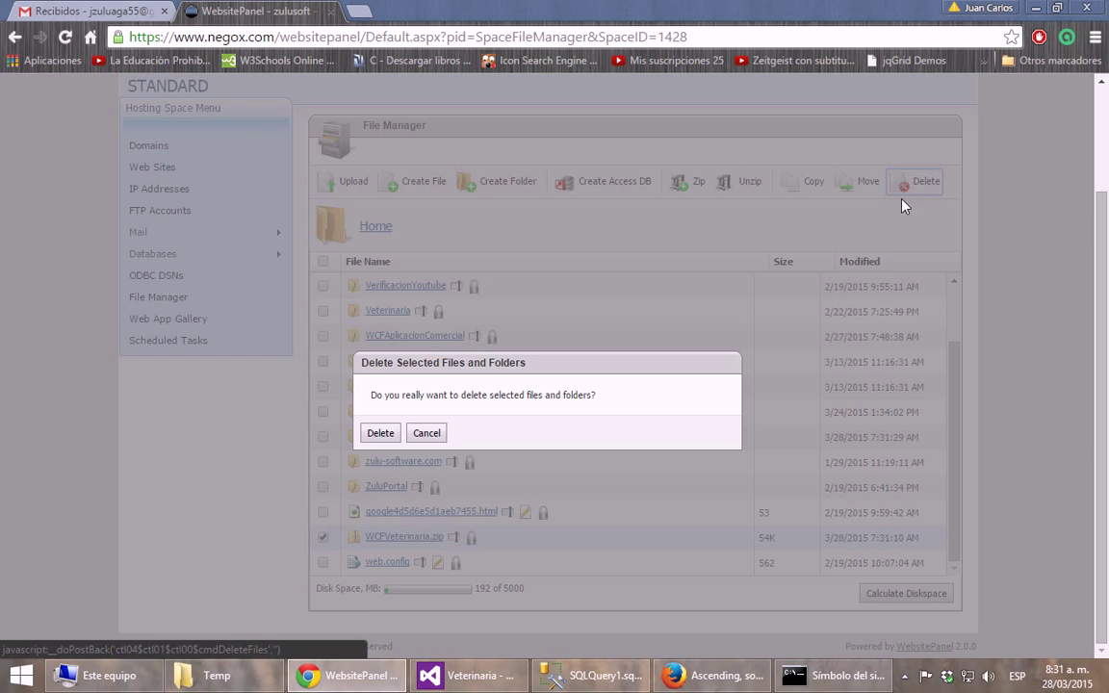
left_click(381, 435)
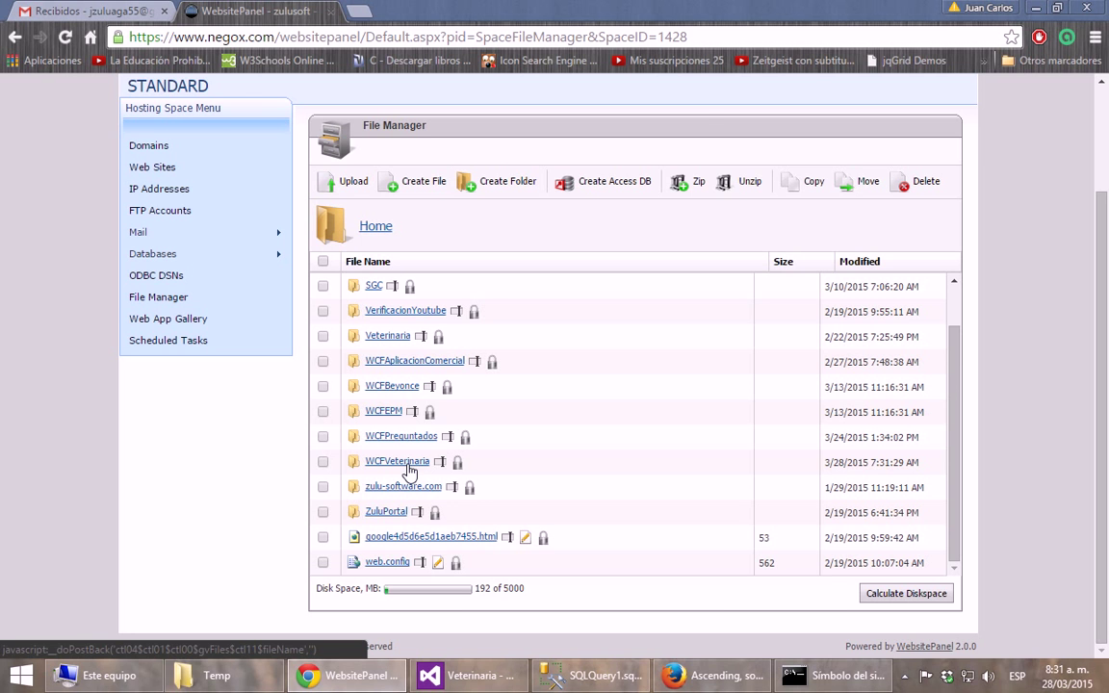
Go to the account home and open the properties of the zulu-software.com web site.
scroll(501, 478, "up", 3)
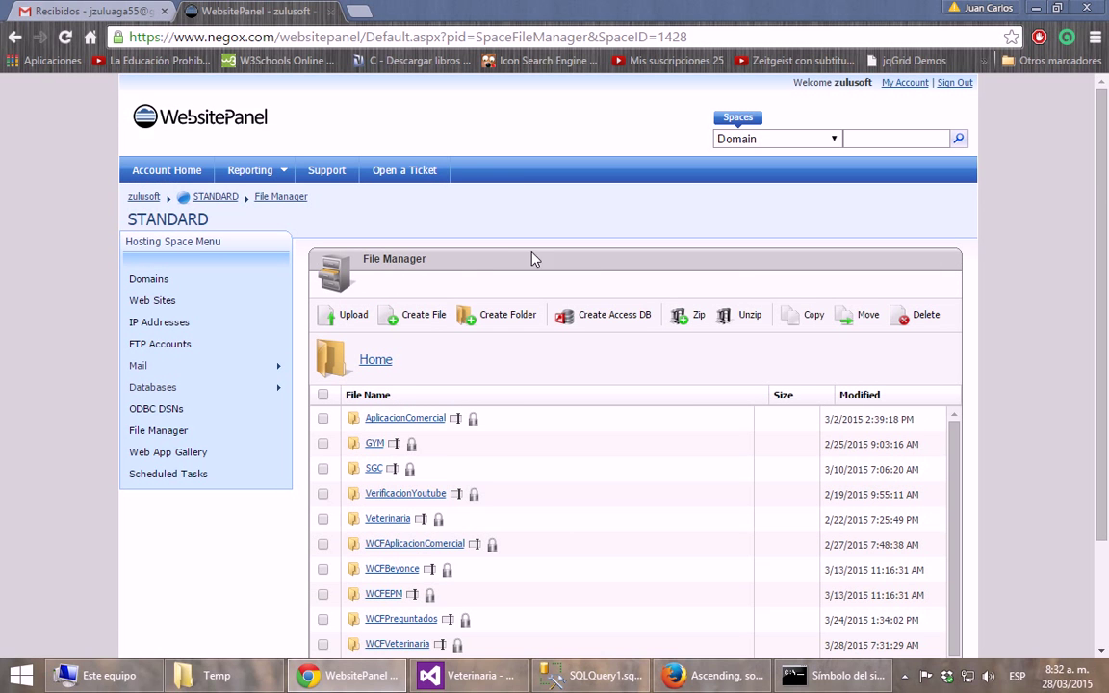
left_click(144, 199)
mouse_move(423, 348)
left_click(493, 339)
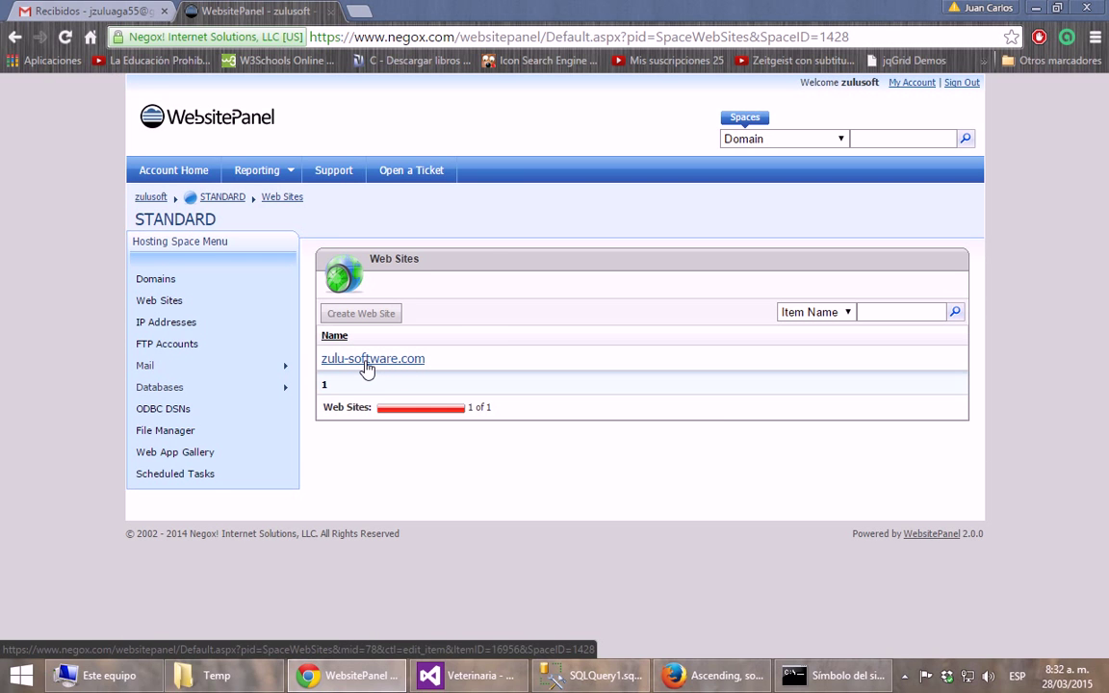
left_click(367, 371)
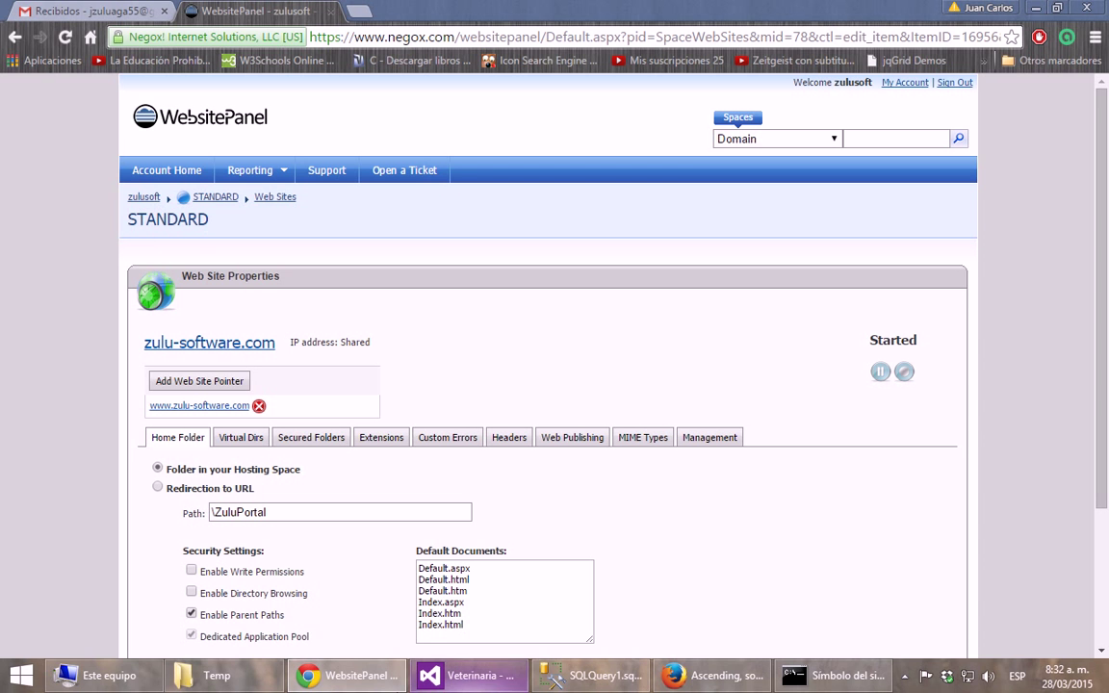
Switch to SQL Server Management Studio and make a full backup of the Veterinaria database to C:\Temp\Veterinaria.bak.
left_click(601, 683)
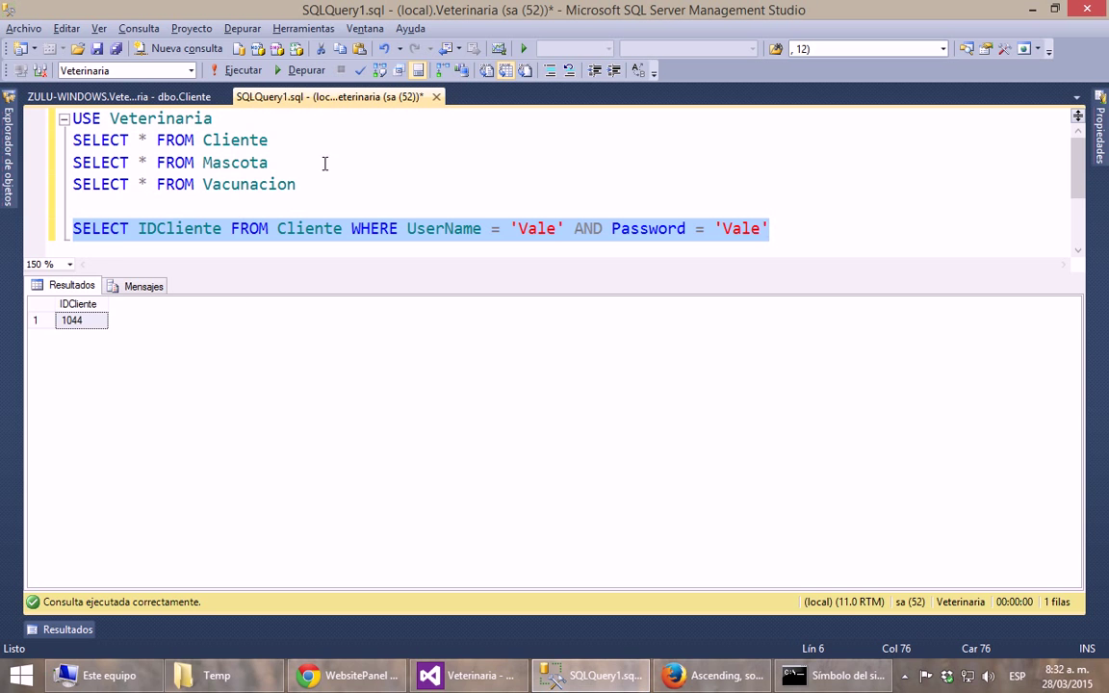
mouse_move(9, 154)
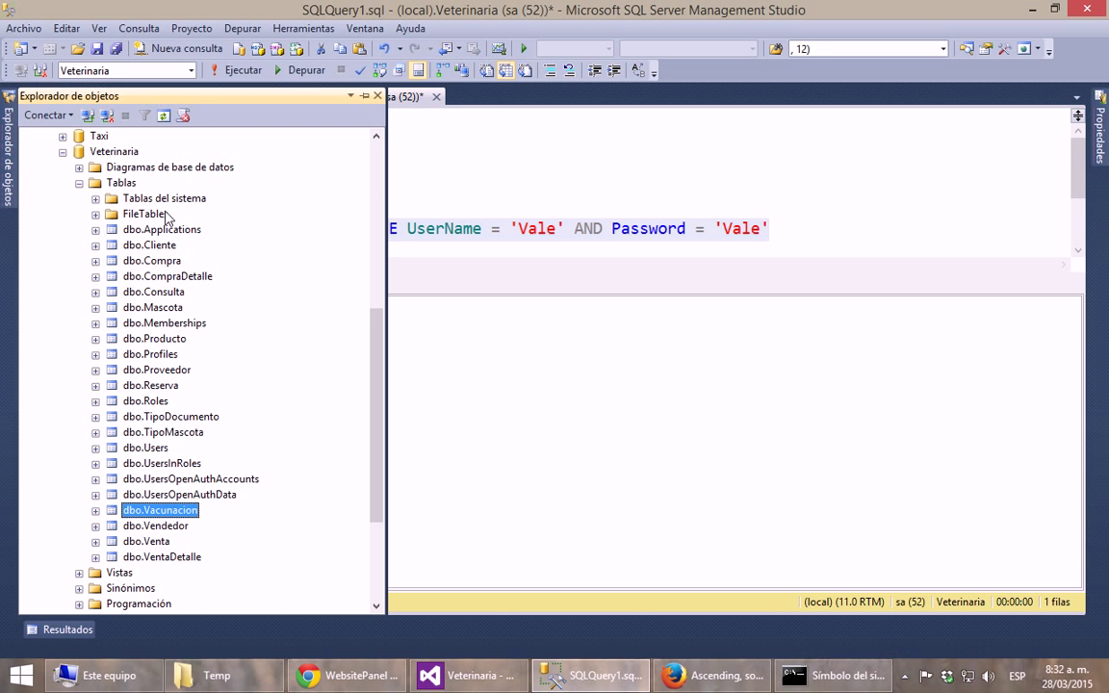
left_click(113, 152)
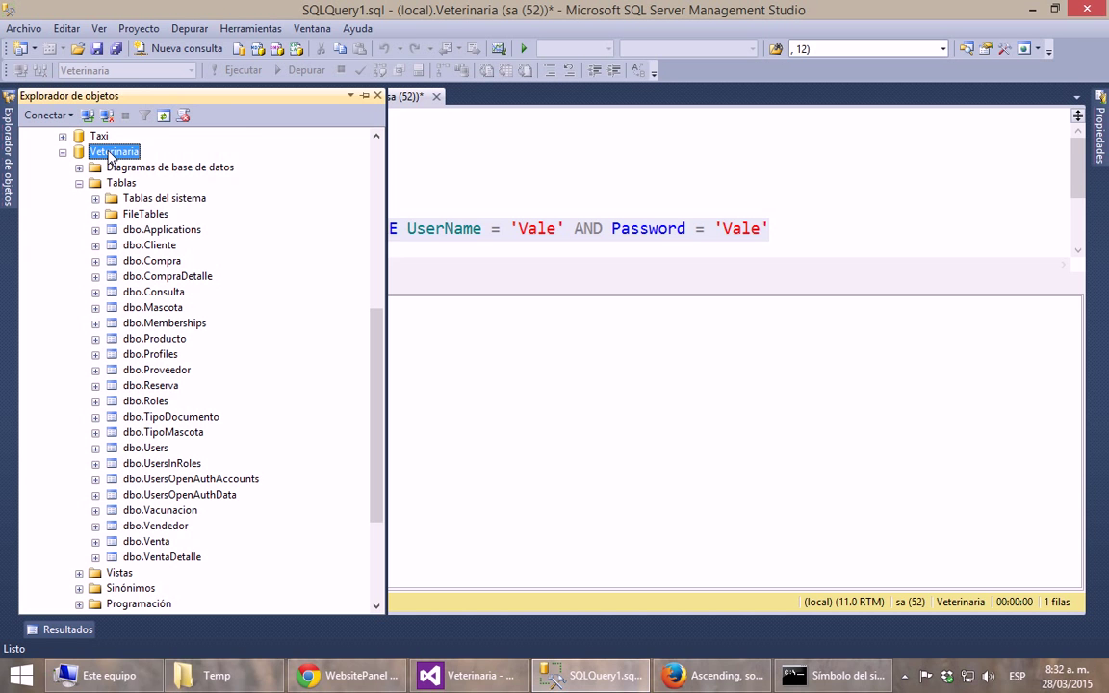
right_click(112, 157)
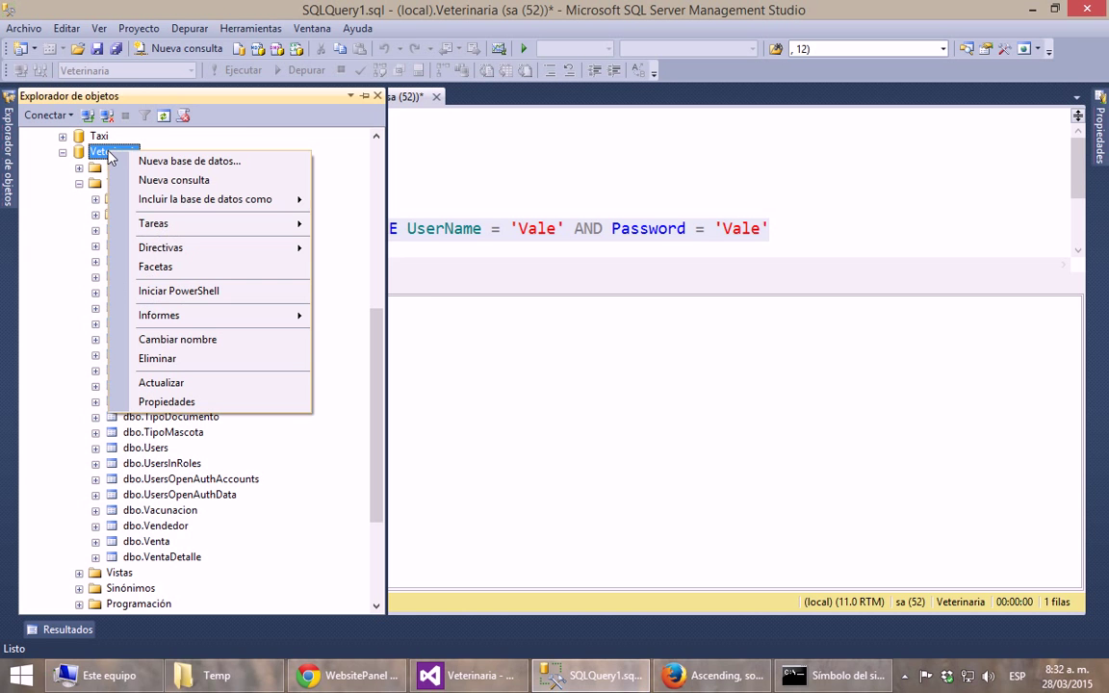
left_click(200, 230)
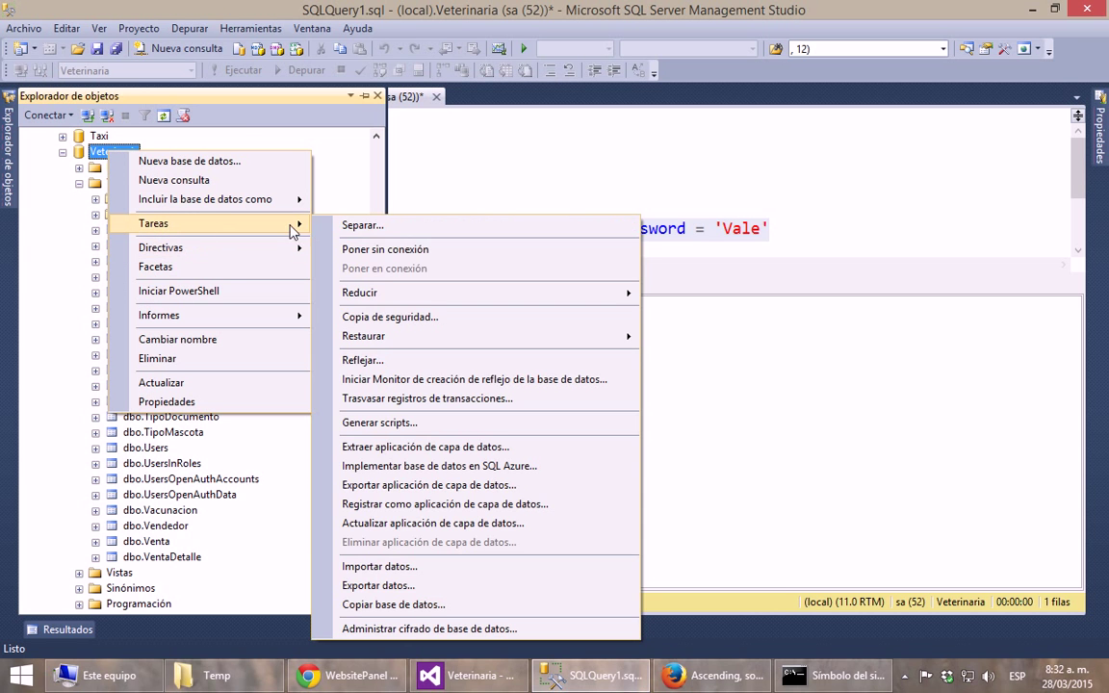
left_click(395, 316)
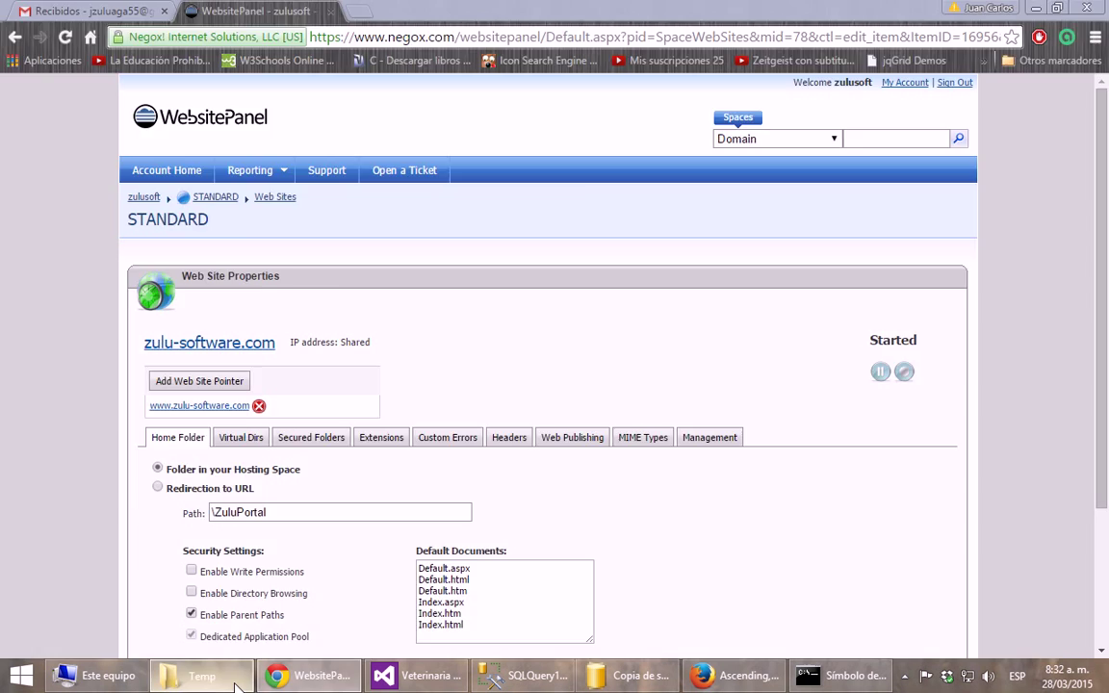
left_click(266, 587)
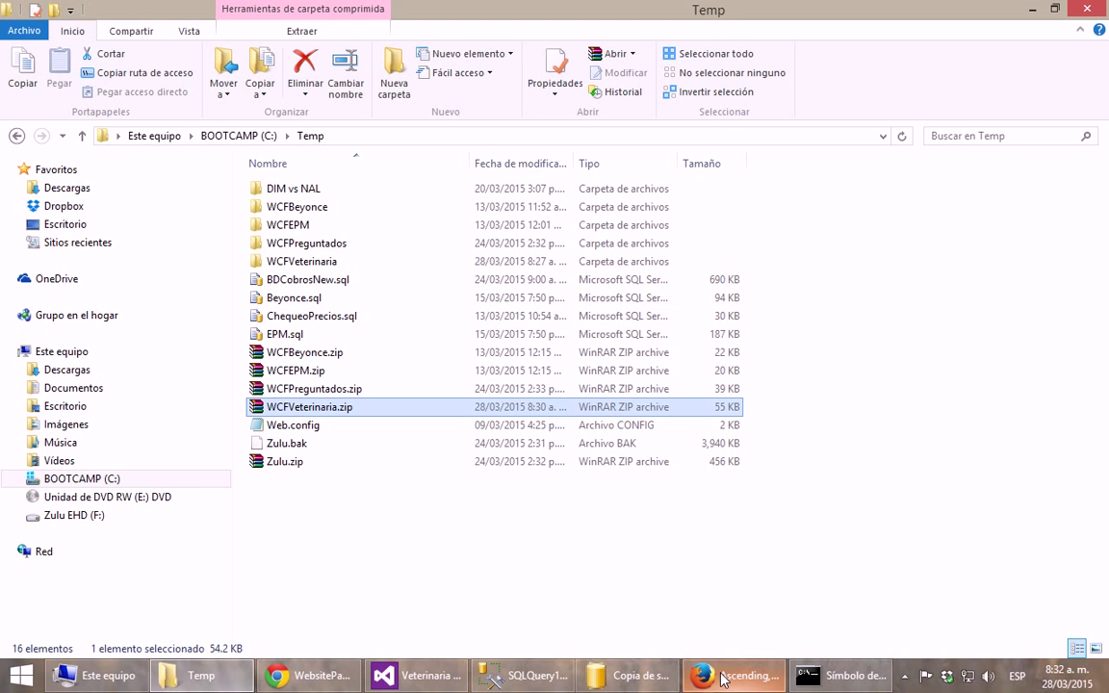
left_click(630, 674)
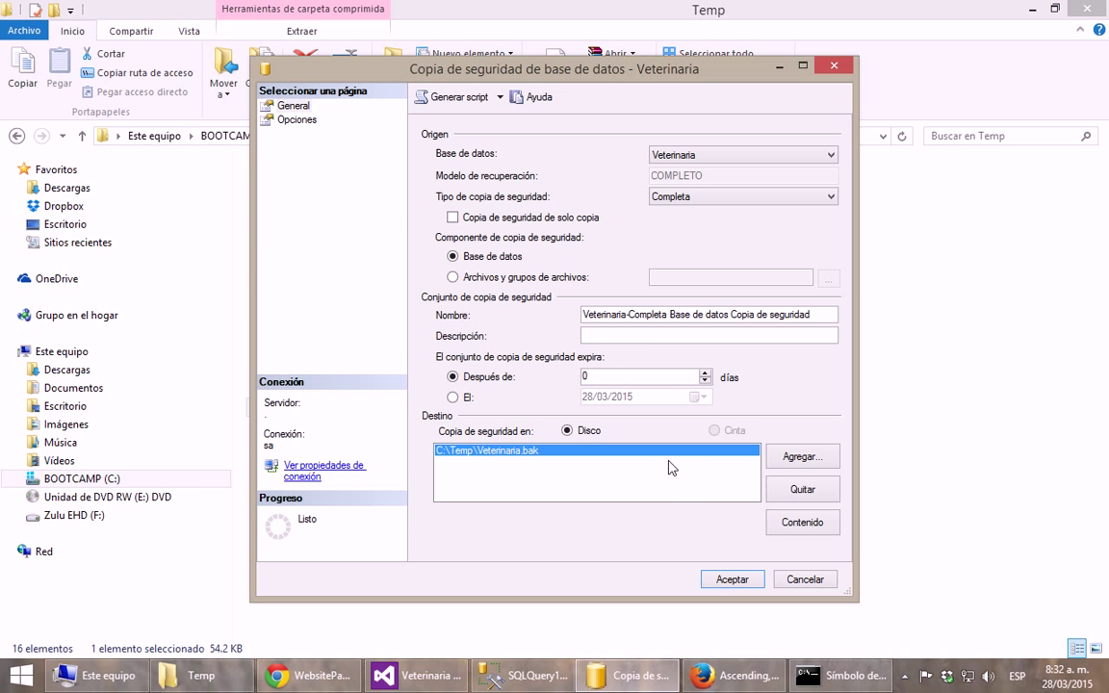
left_click(738, 581)
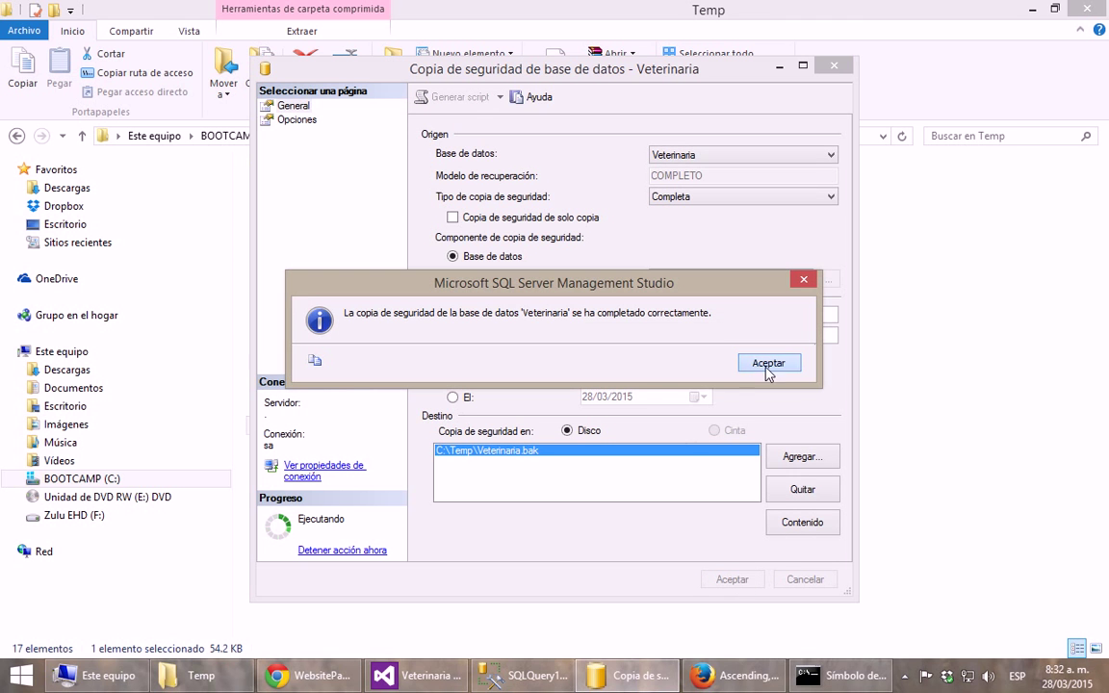
left_click(768, 363)
In the C:\Temp folder, compress Veterinaria.bak into Veterinaria.zip with 7-Zip and select the archive.
left_click(202, 675)
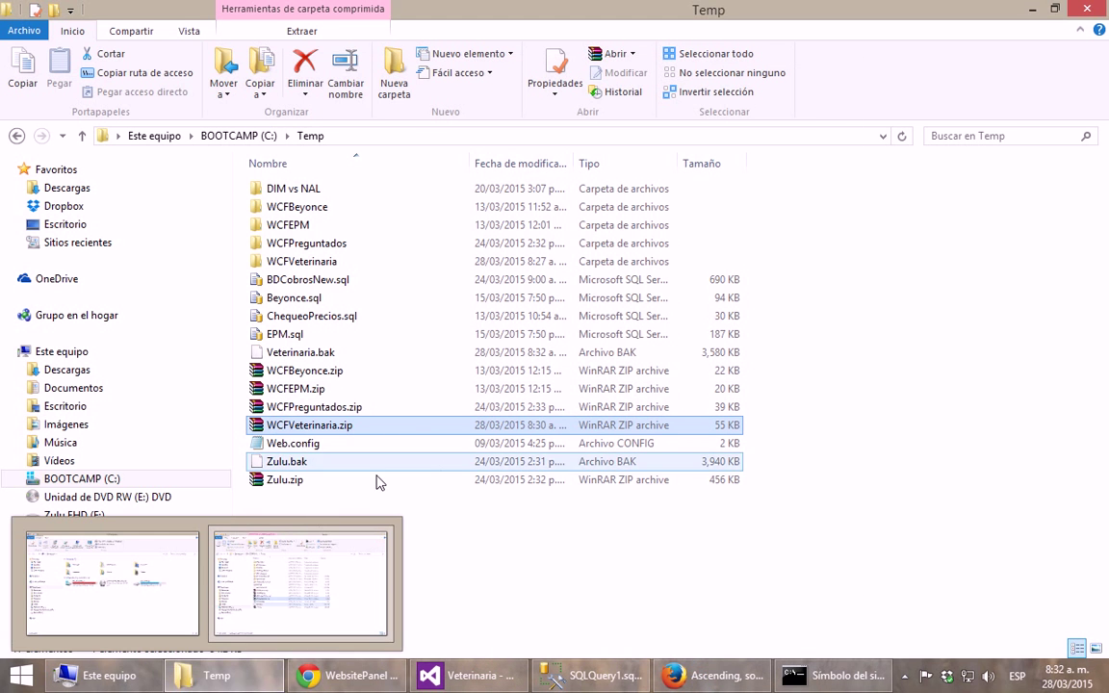
left_click(332, 358)
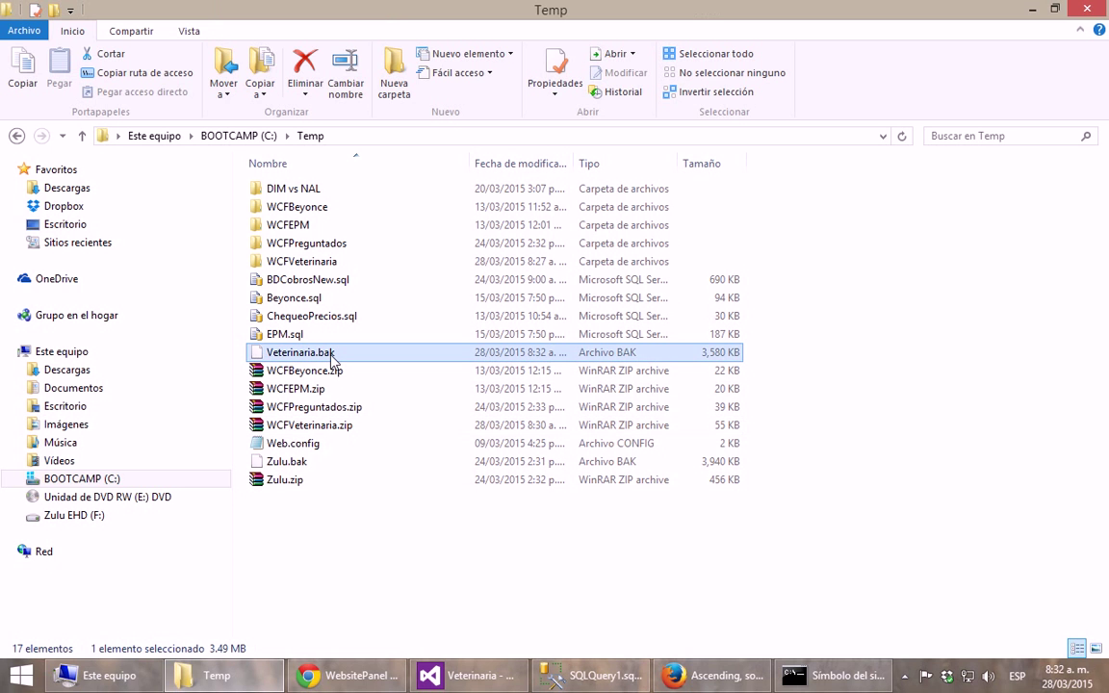
right_click(332, 358)
mouse_move(452, 386)
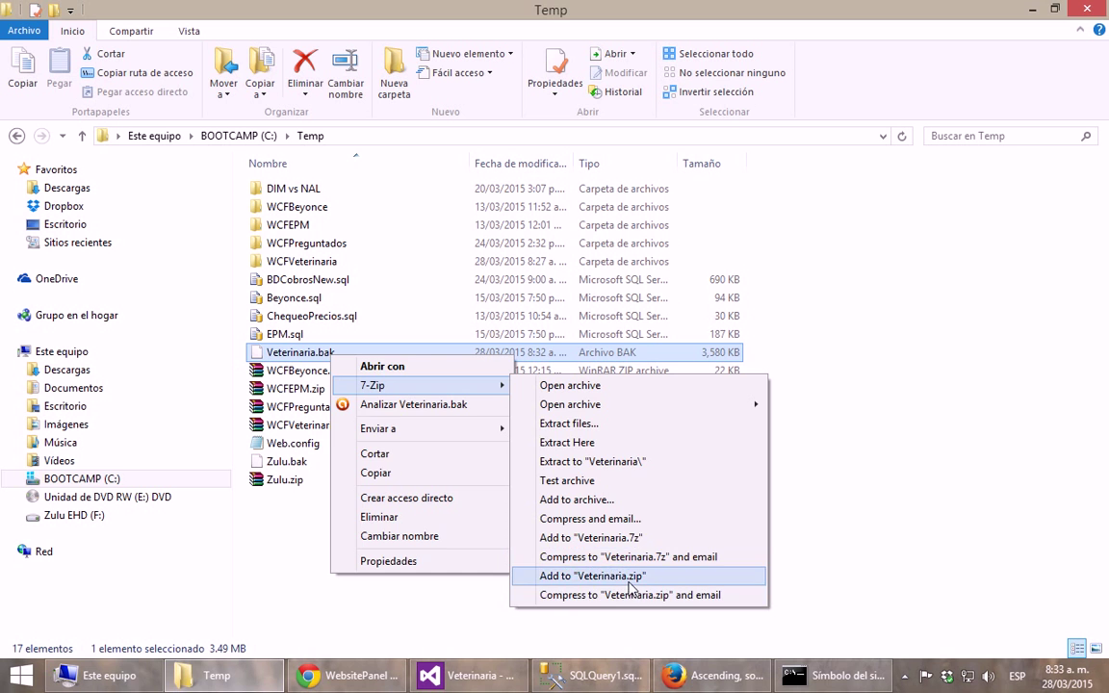
left_click(592, 575)
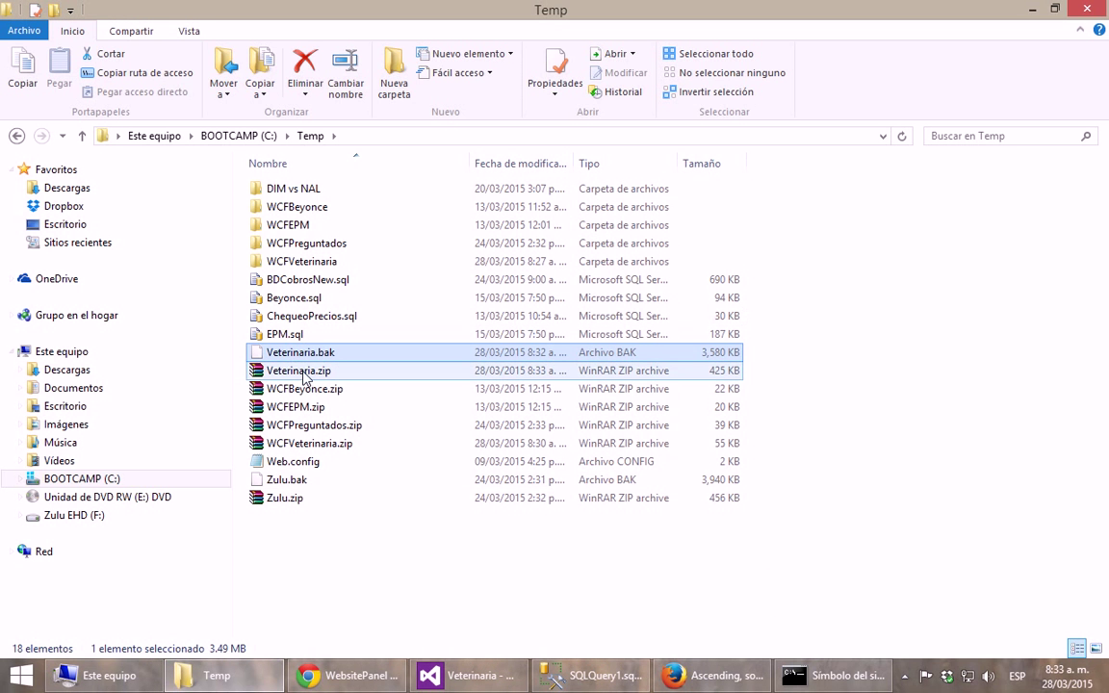
left_click(306, 378)
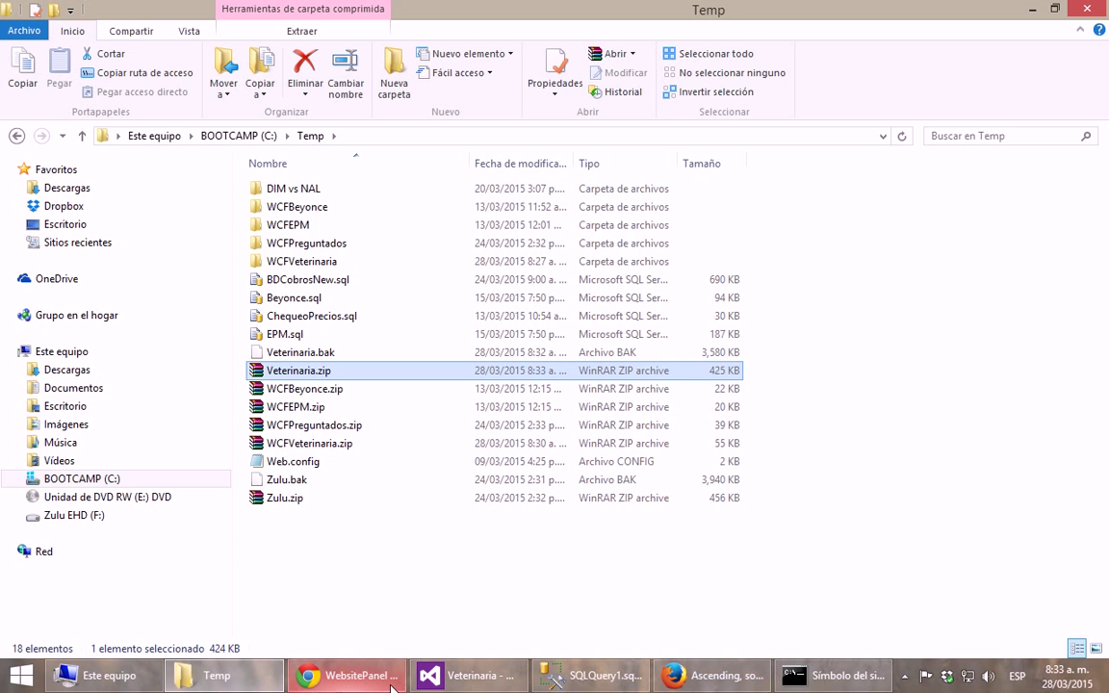
Switch to Chrome and open the restore page of the hosted SQL Server 2012 database Veterinaria from its maintenance tools.
left_click(349, 675)
left_click(135, 199)
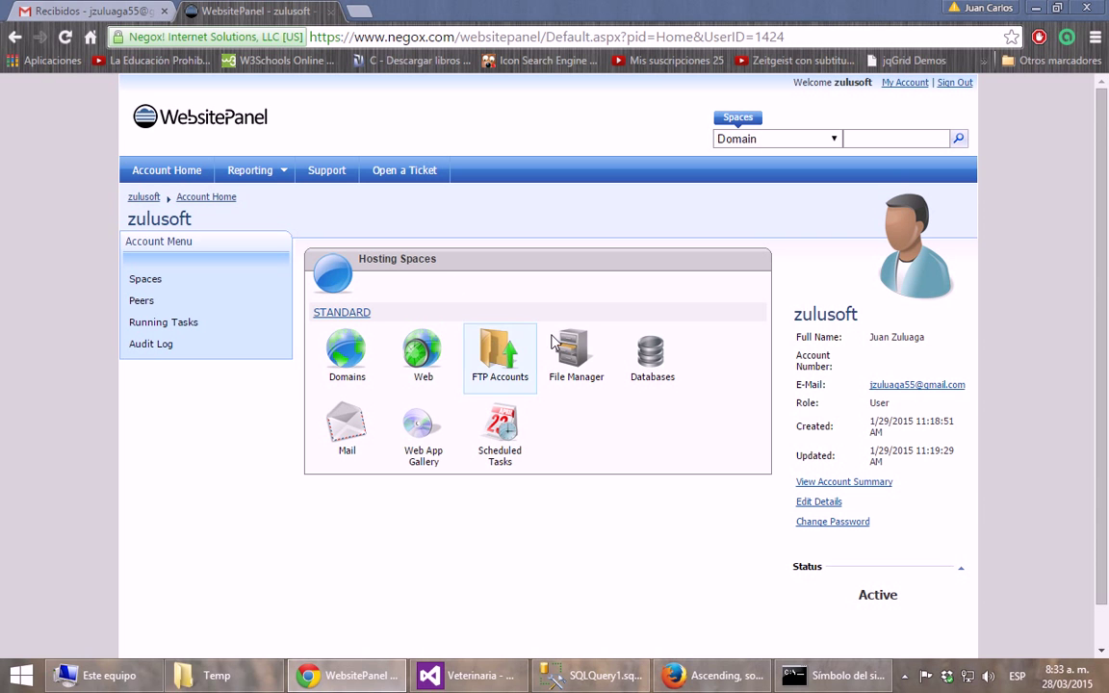
mouse_move(655, 358)
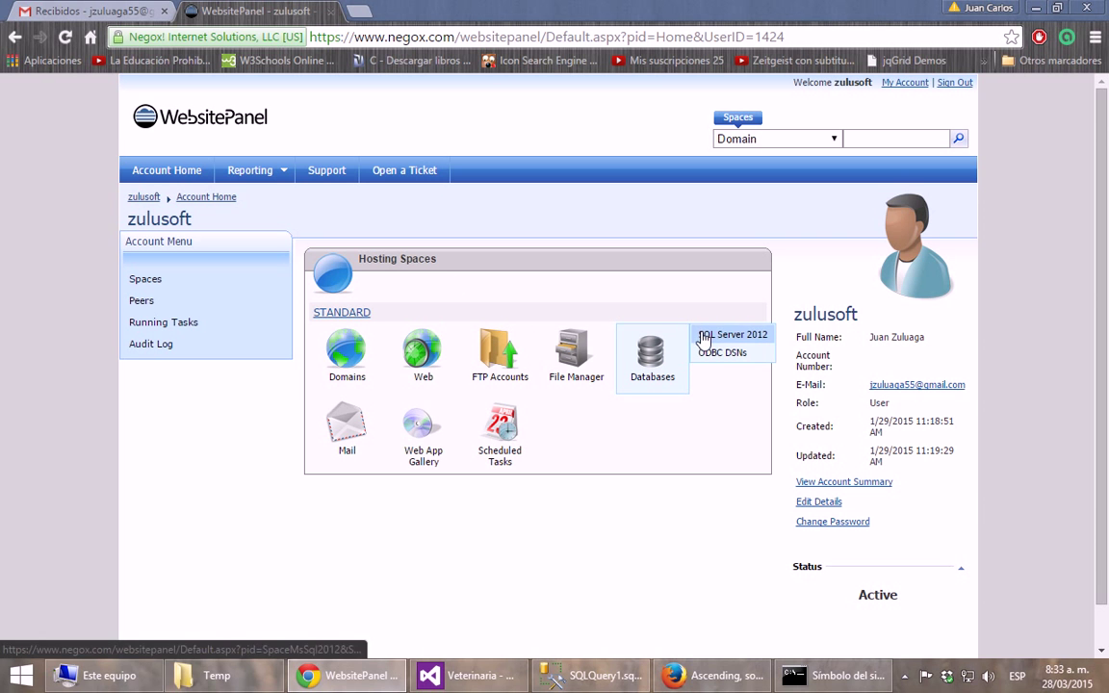
left_click(704, 337)
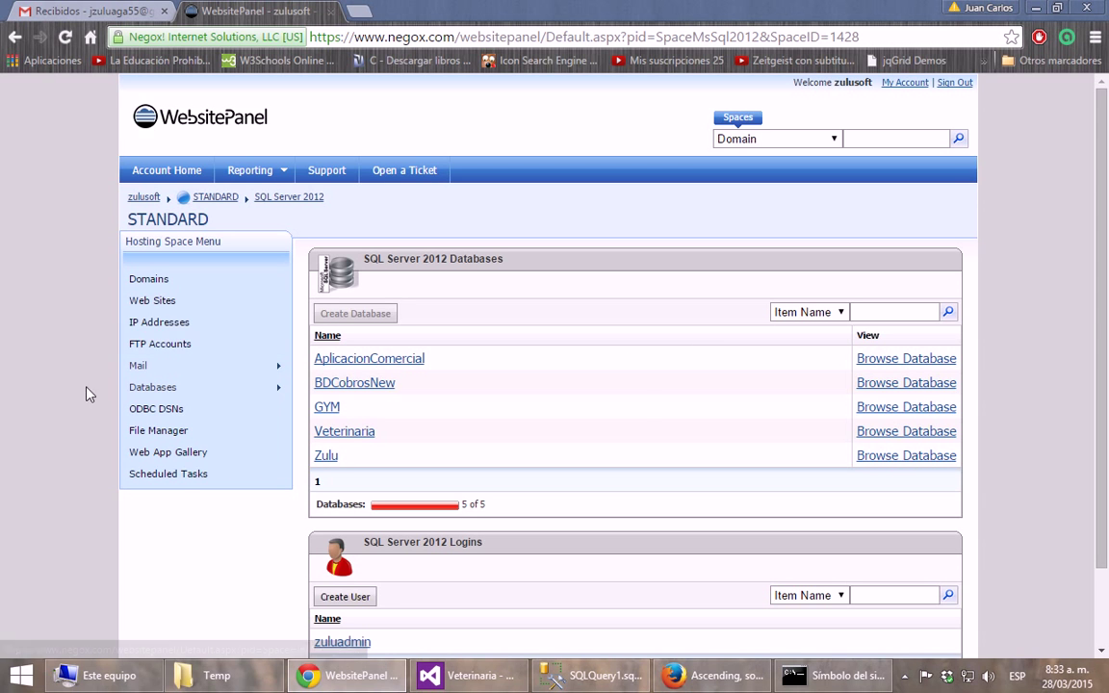
left_click(345, 438)
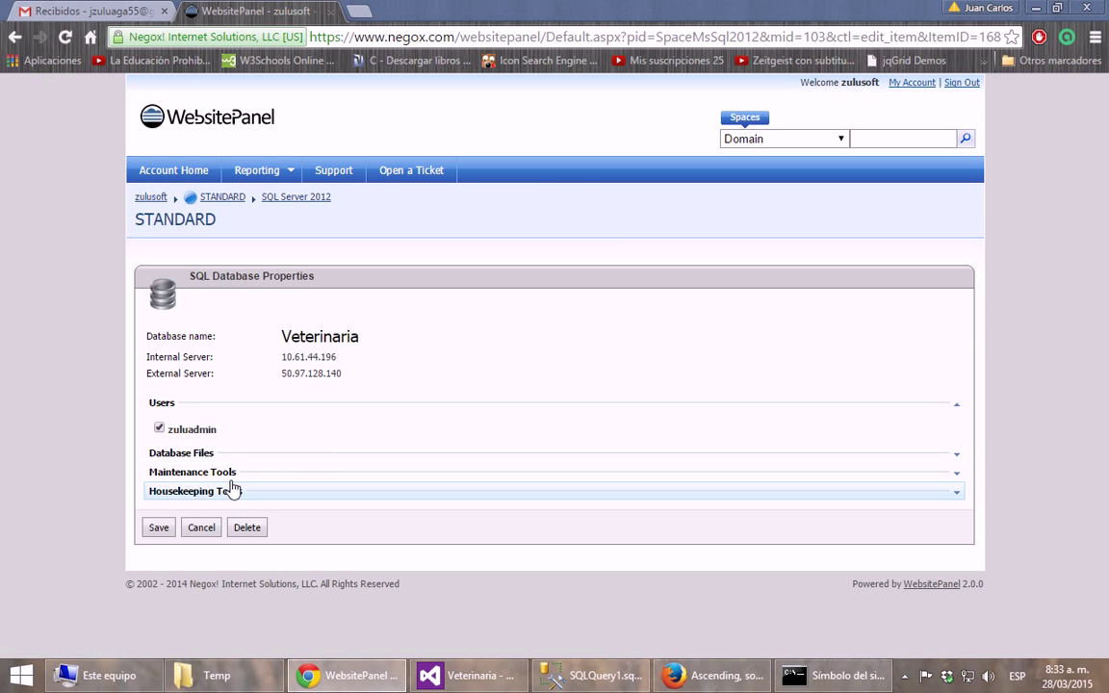
left_click(175, 476)
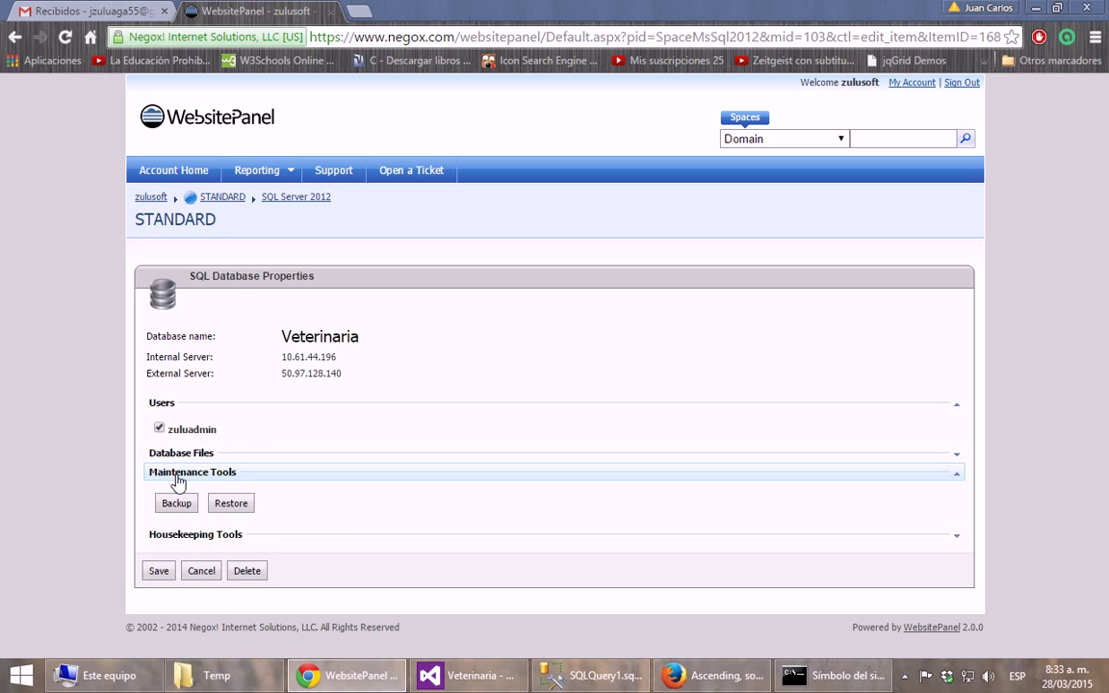
left_click(240, 512)
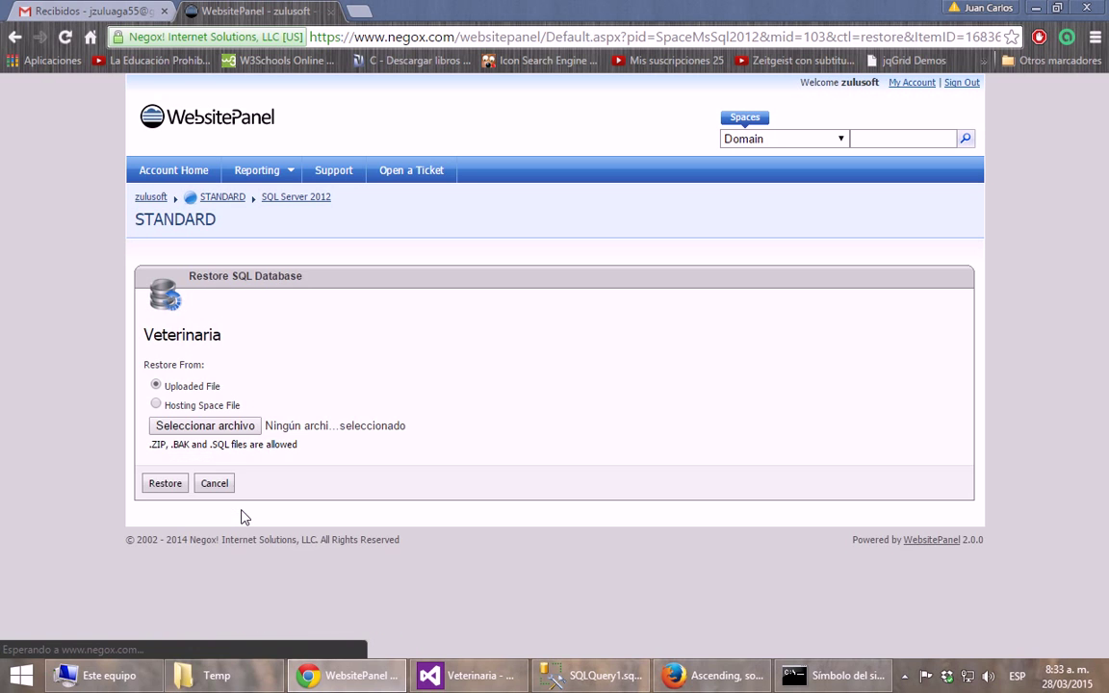
Restore the hosted Veterinaria database from the uploaded file C:\Temp\Veterinaria.zip.
left_click(183, 425)
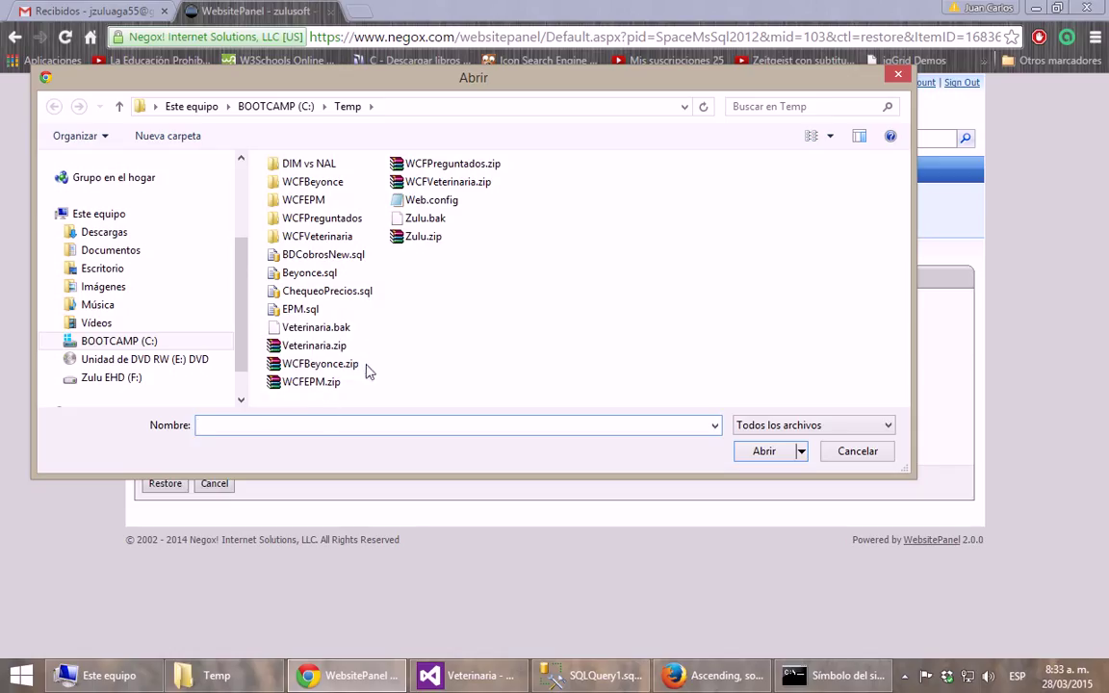
left_click(310, 346)
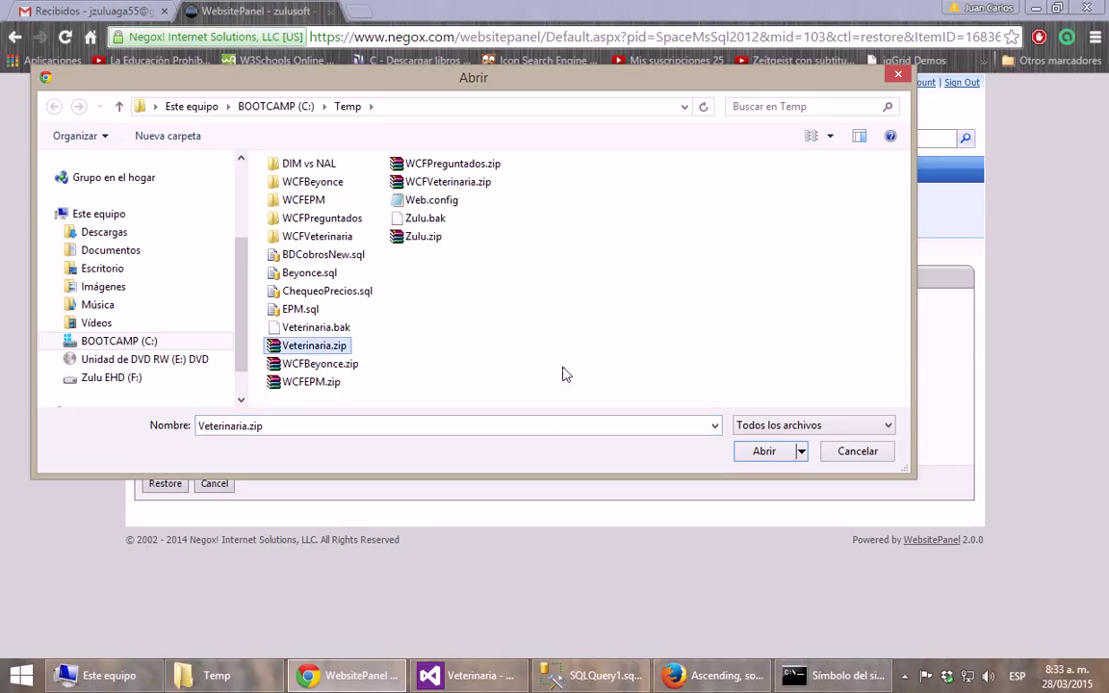
left_click(764, 451)
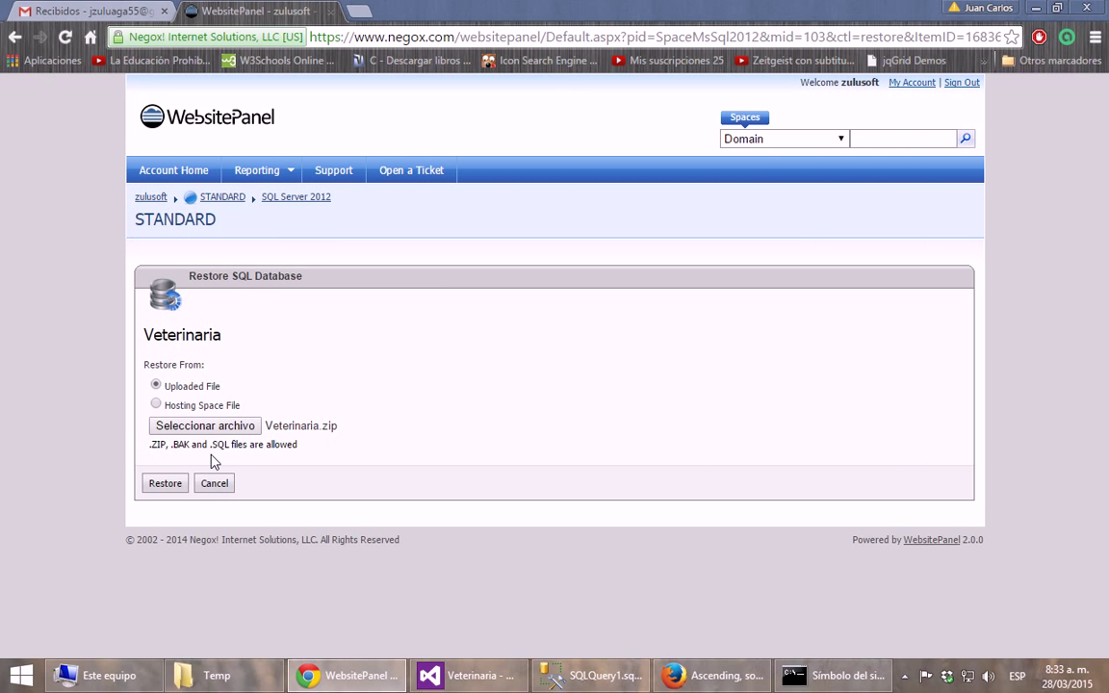
left_click(165, 484)
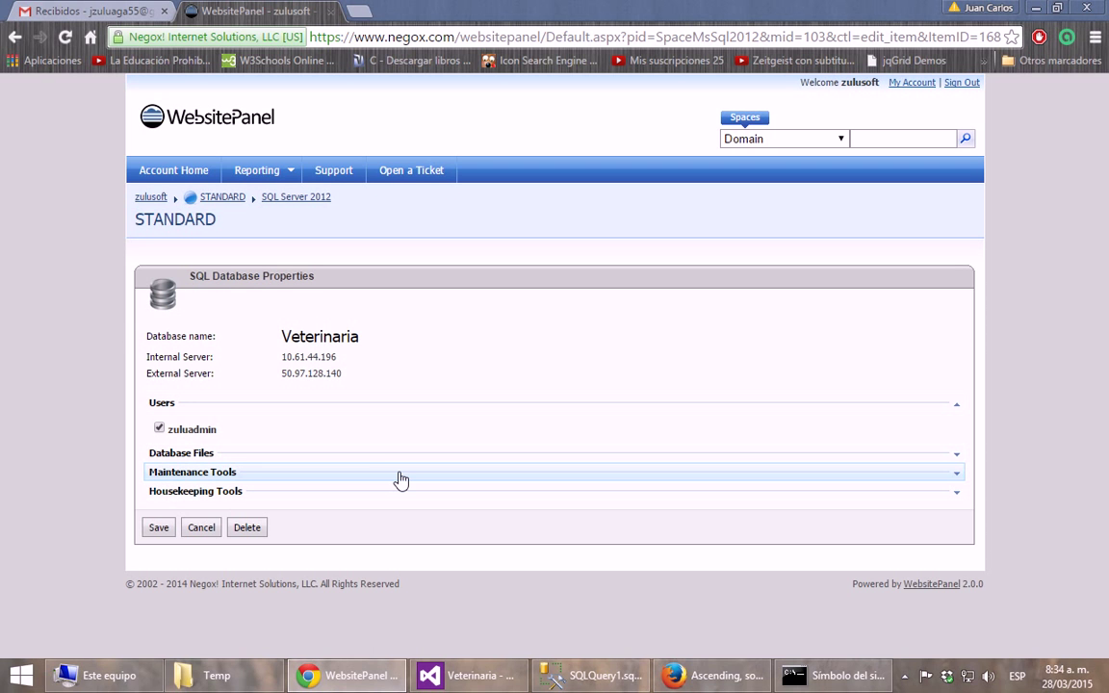
Review the hosting space's SQL Server 2012 databases and logins, and return to its list of web sites.
left_click(151, 198)
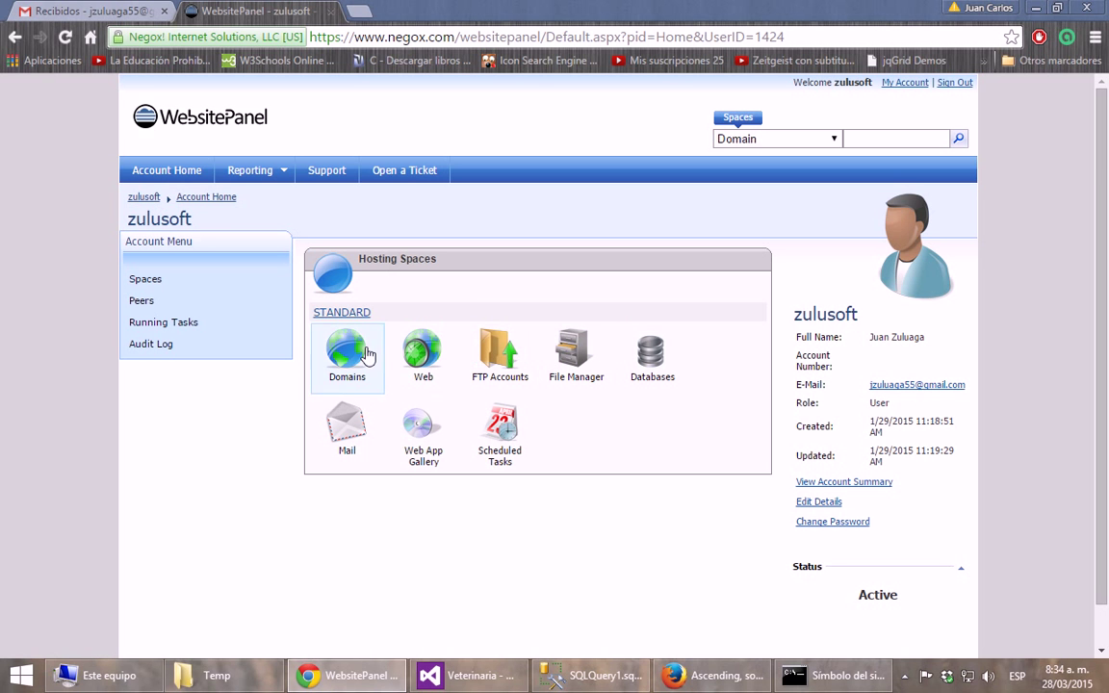
left_click(486, 336)
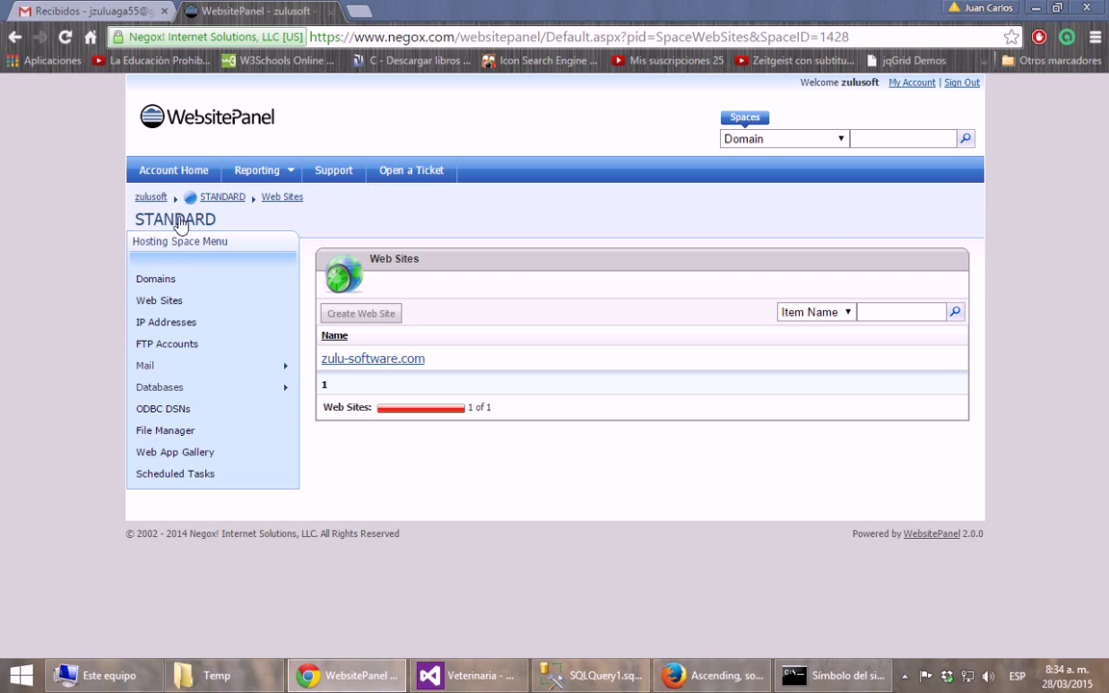
left_click(151, 197)
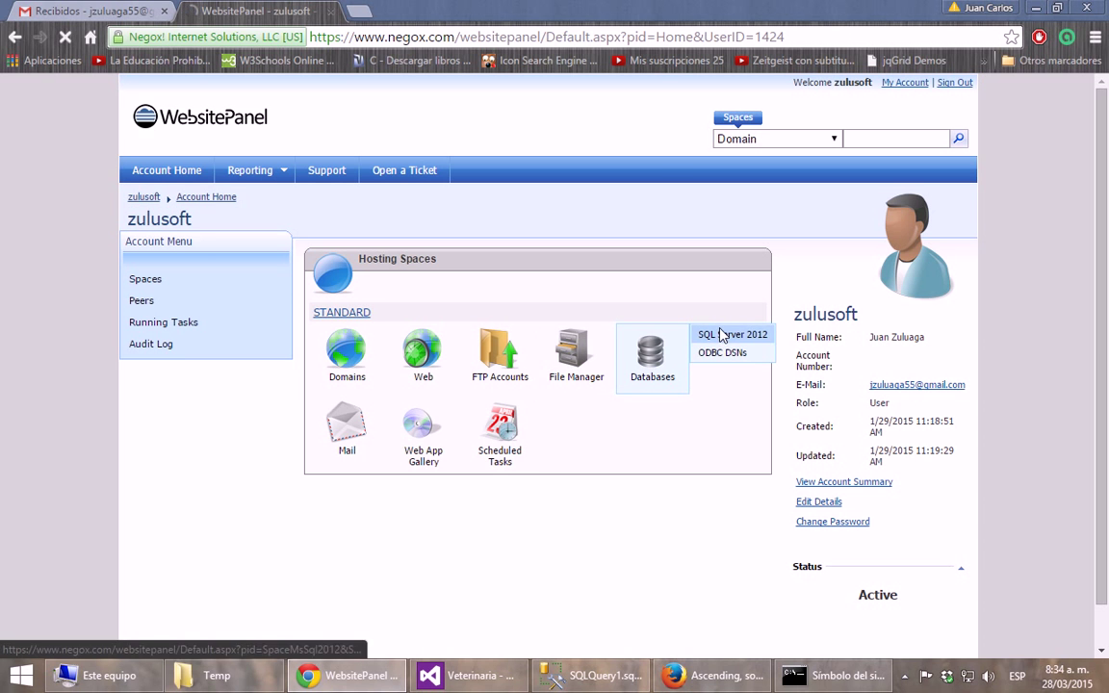
left_click(720, 339)
scroll(385, 400, "down", 1)
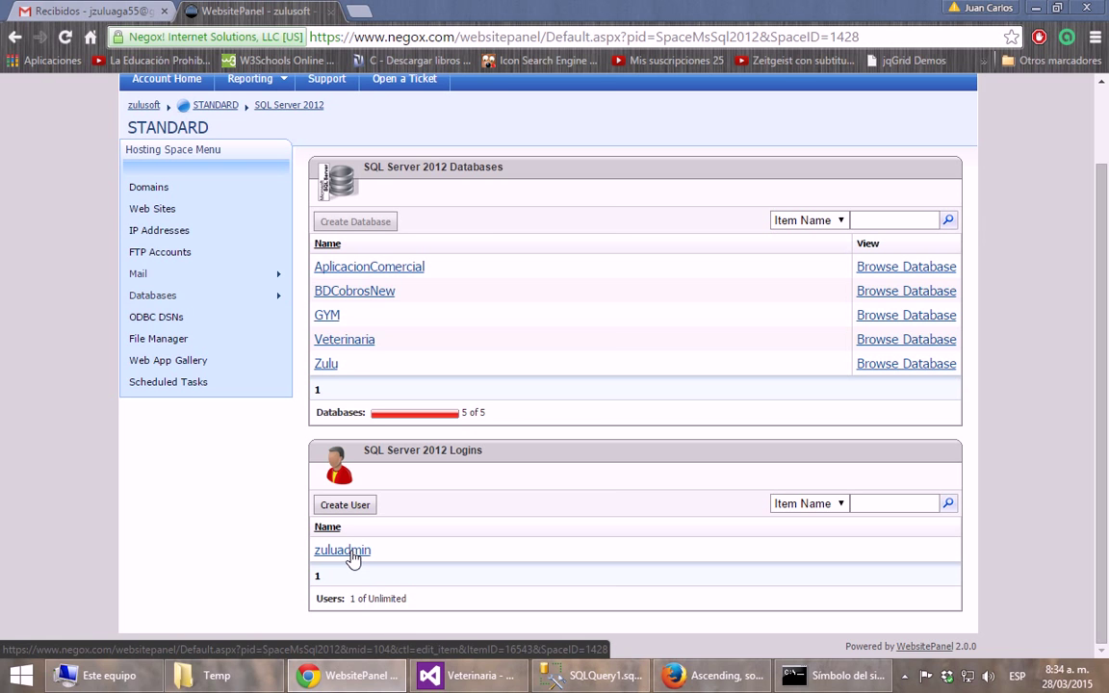
left_click(157, 208)
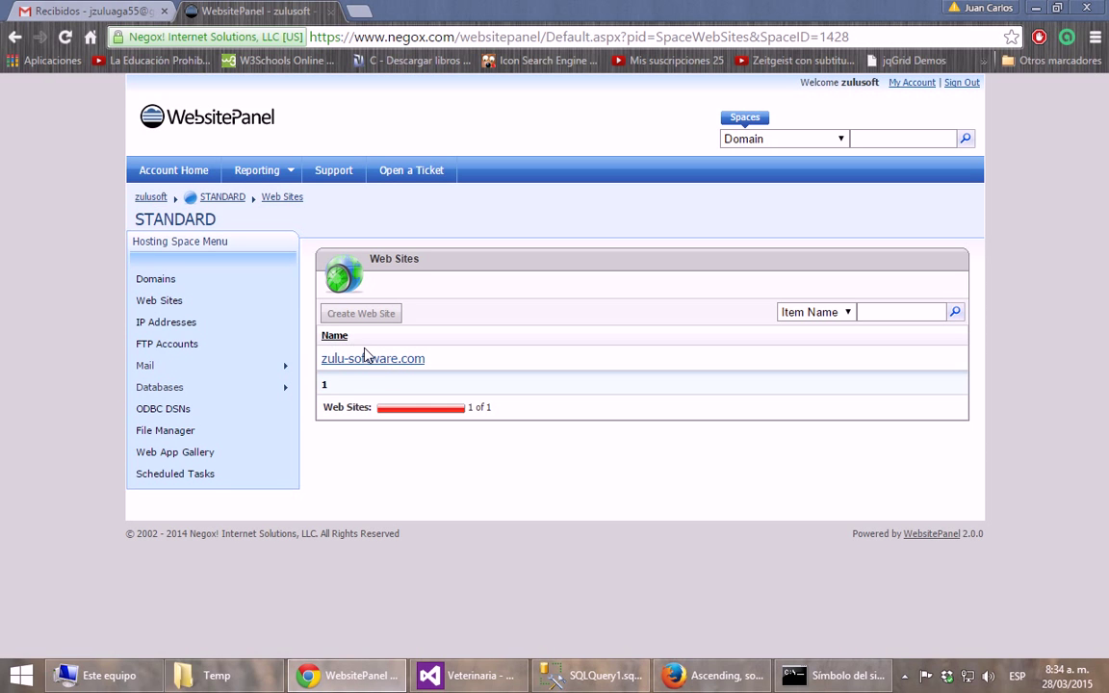
Open the properties of the zulu-software.com web site and display its virtual directories.
left_click(375, 363)
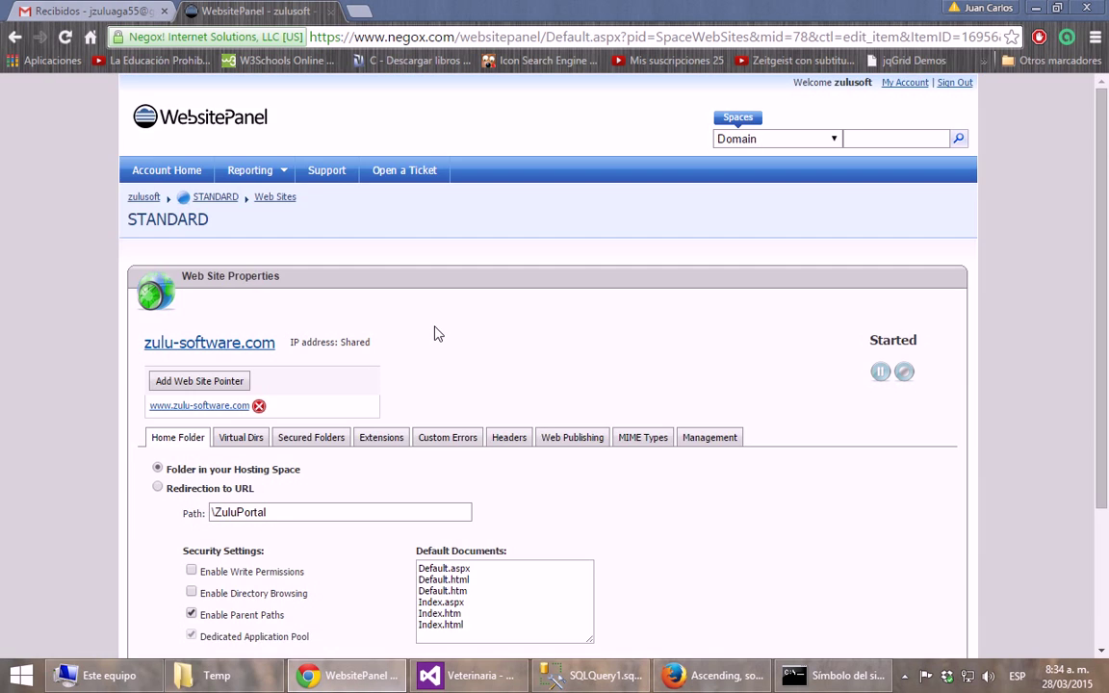
scroll(375, 376, "down", 1)
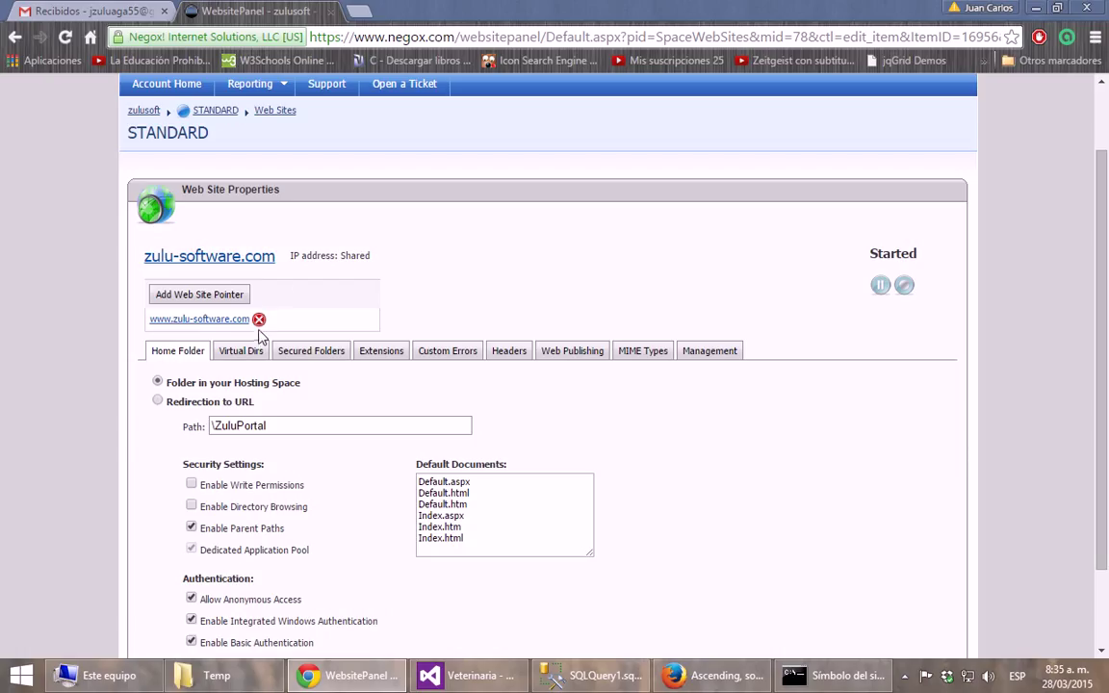
left_click(243, 352)
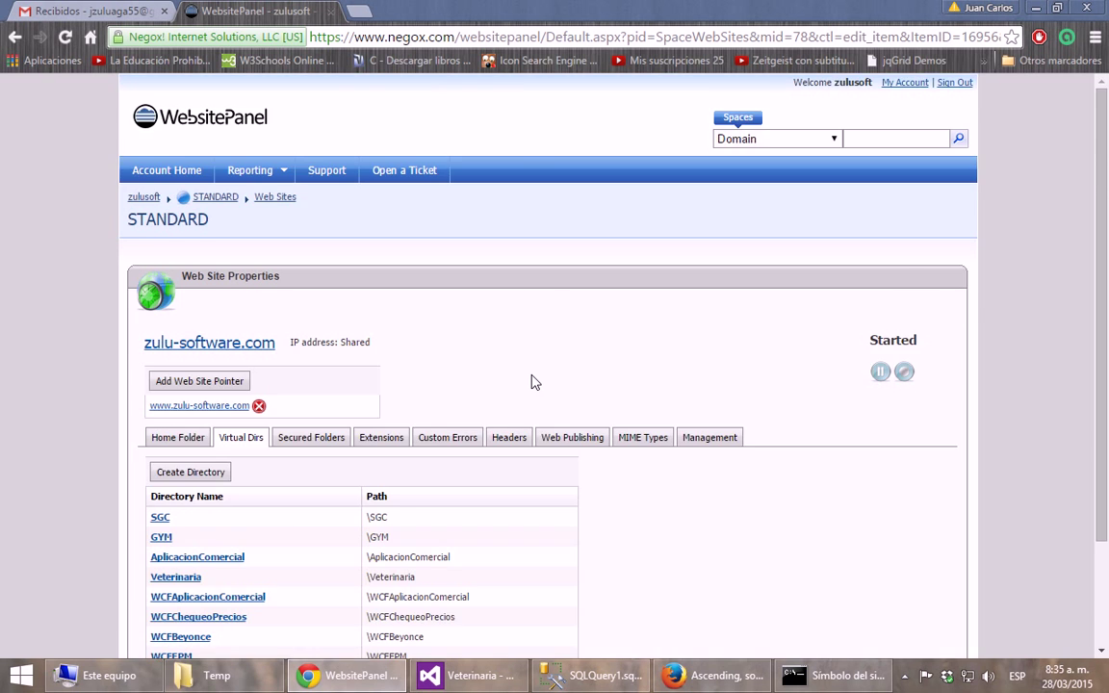
scroll(535, 382, "down", 3)
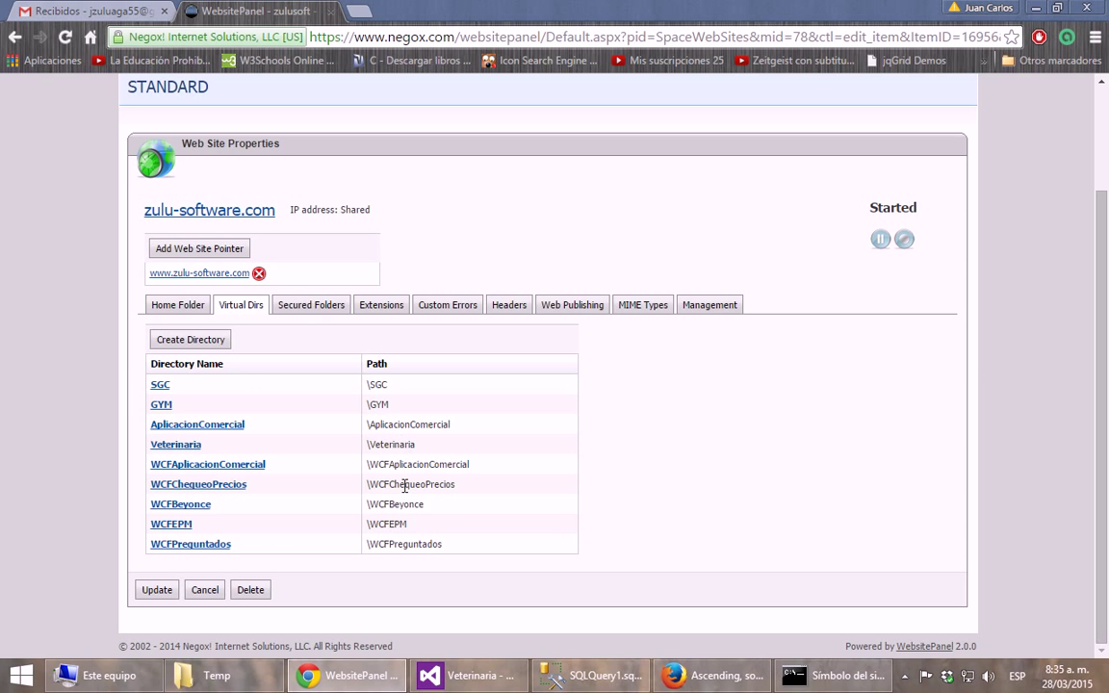
Create a virtual directory named WCFVeterinaria for the \WCFVeterinaria folder and save it with the default properties.
left_click(217, 343)
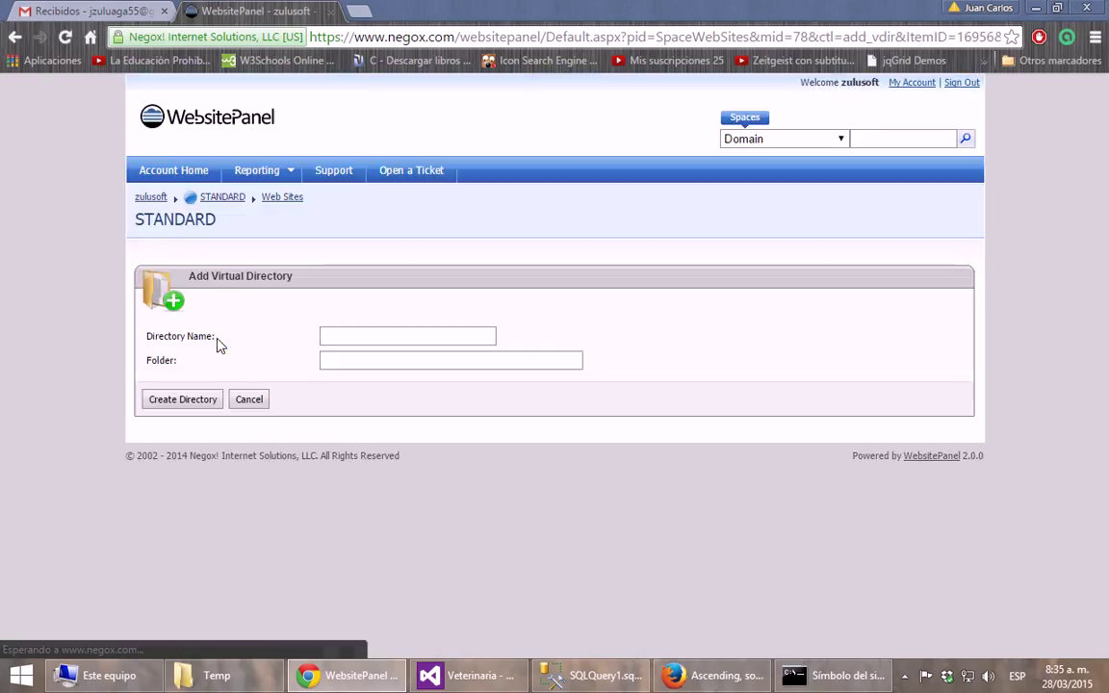
left_click(357, 361)
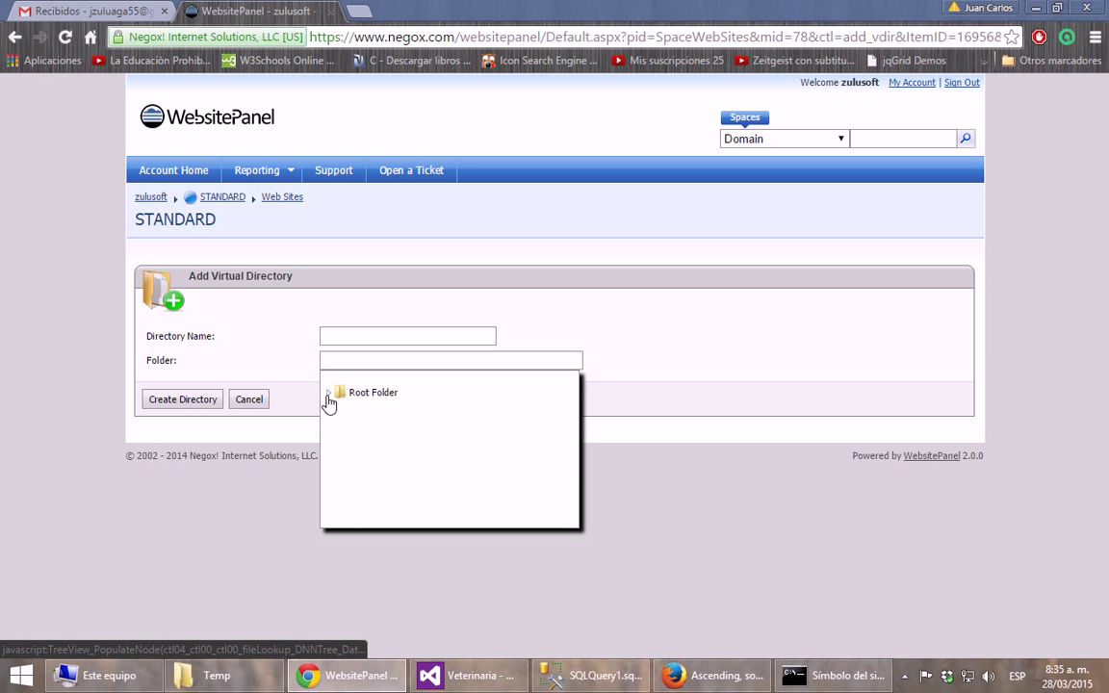
left_click(328, 393)
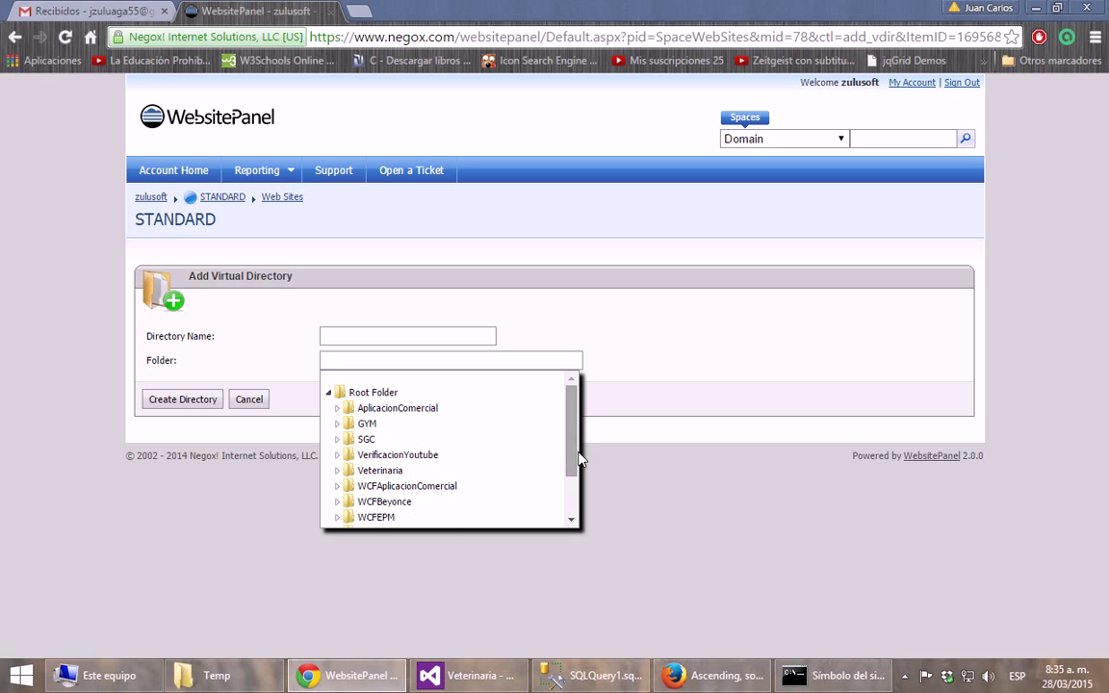
scroll(572, 487, "down", 2)
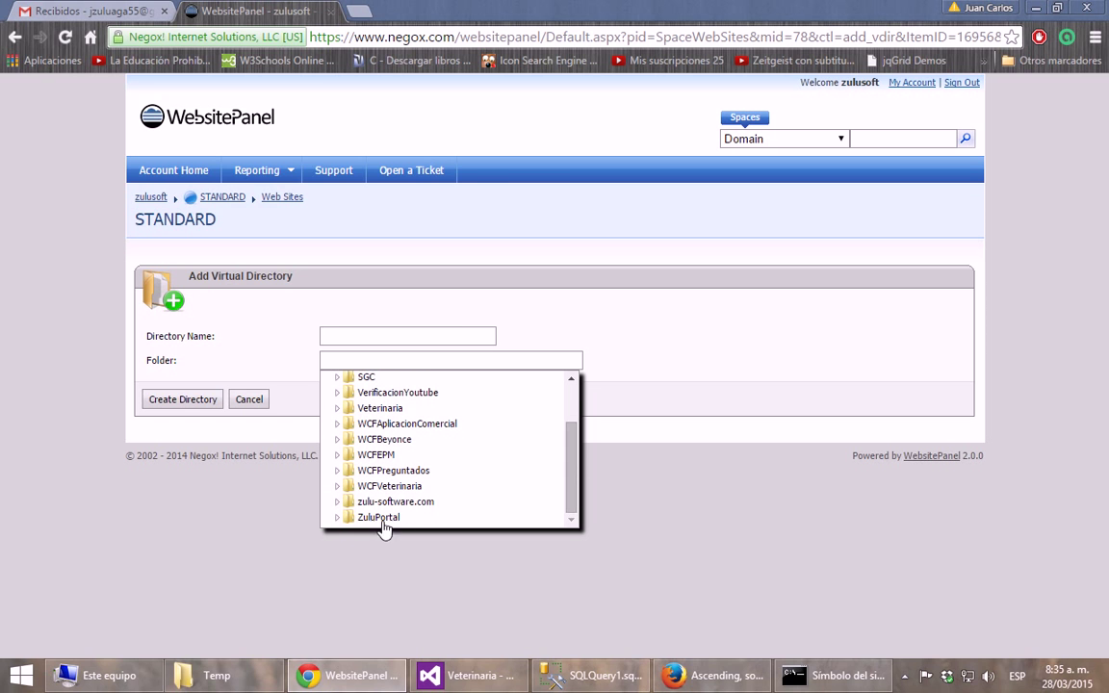
left_click(388, 494)
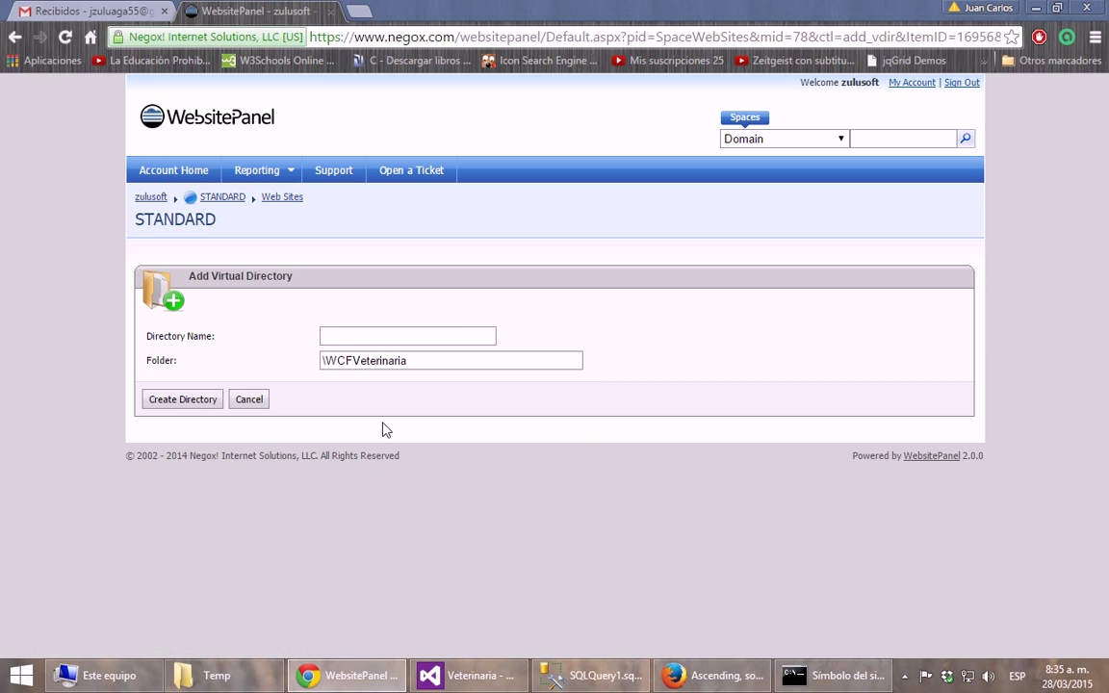
left_click_drag(420, 359, 325, 360)
key("ctrl+c")
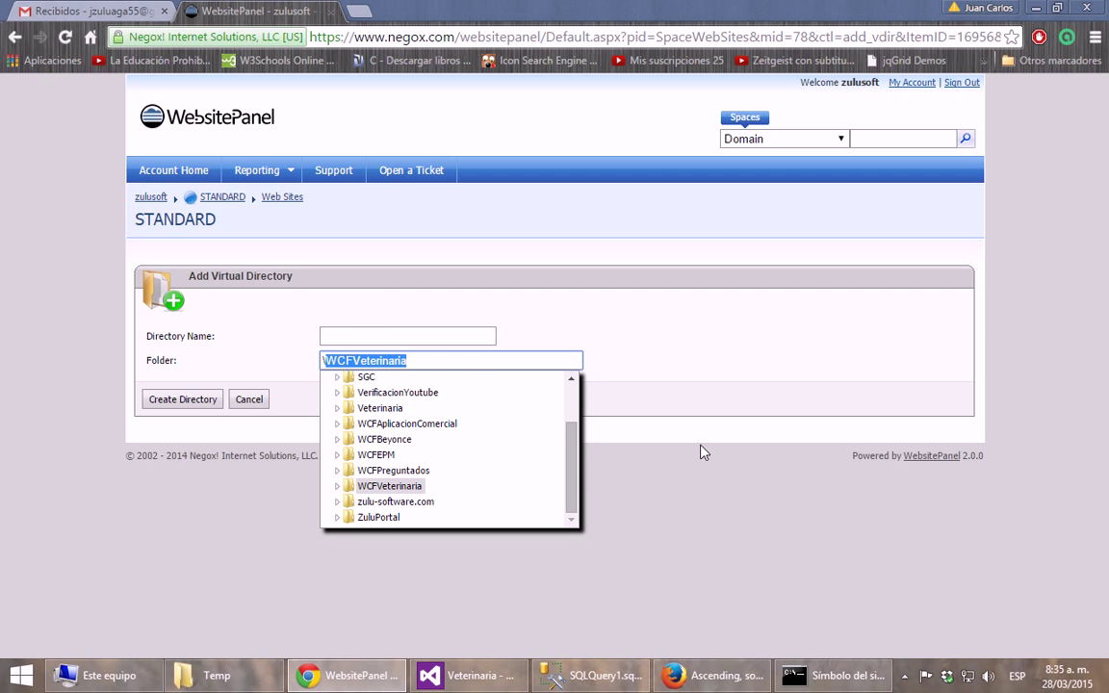
left_click(434, 339)
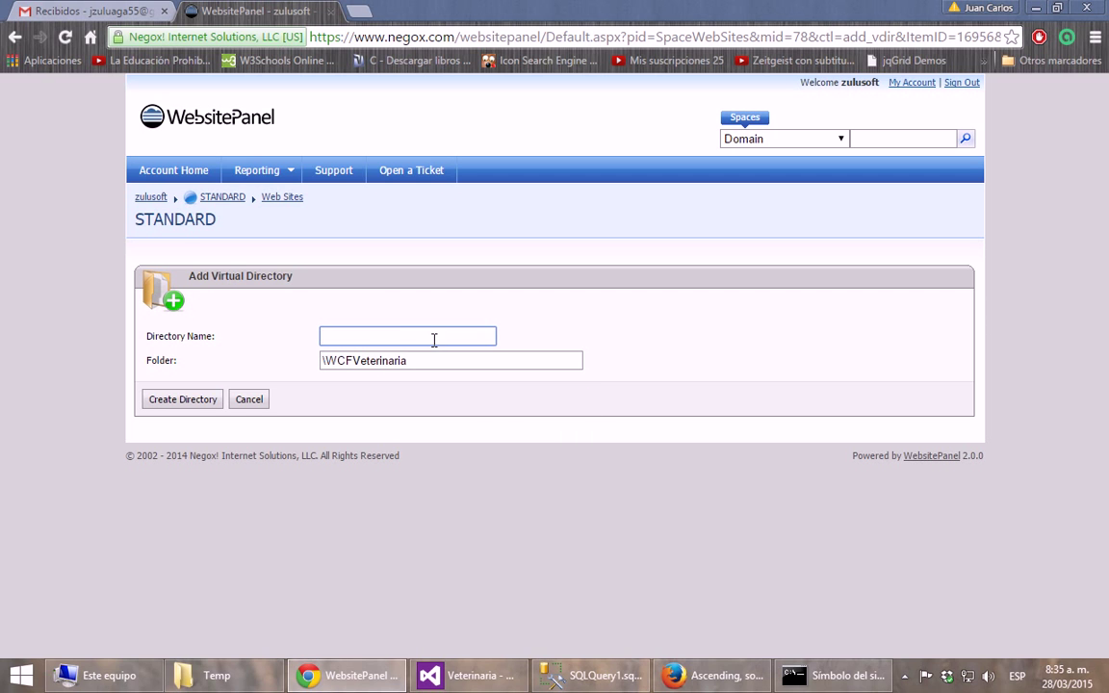
key("ctrl+v")
left_click(182, 399)
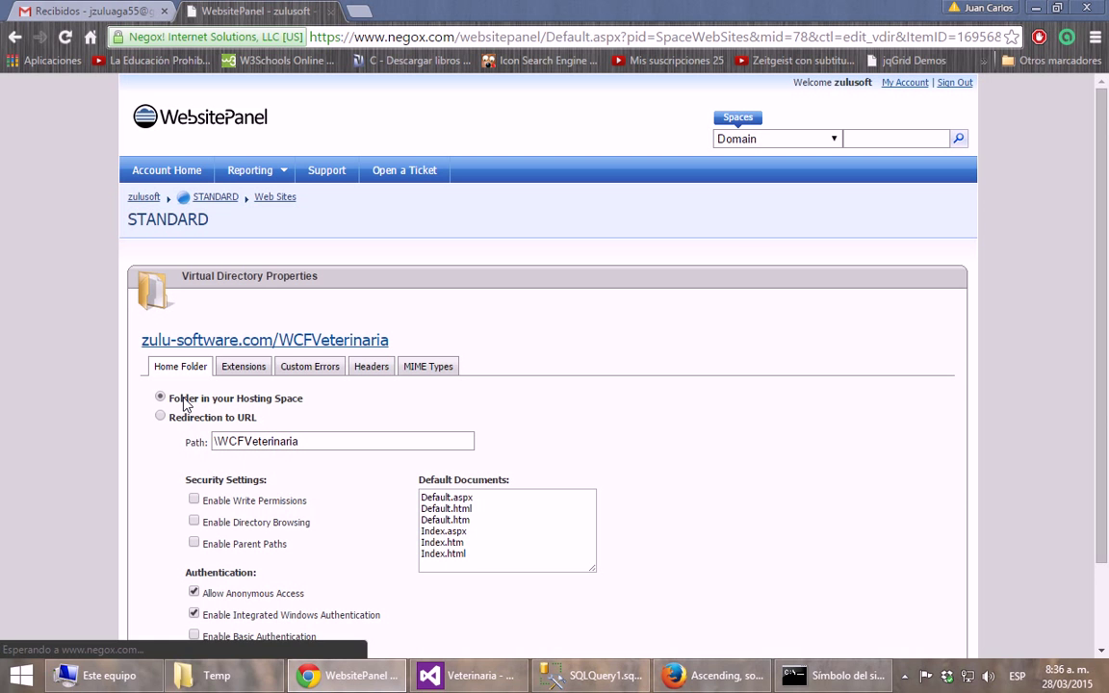
scroll(691, 453, "down", 2)
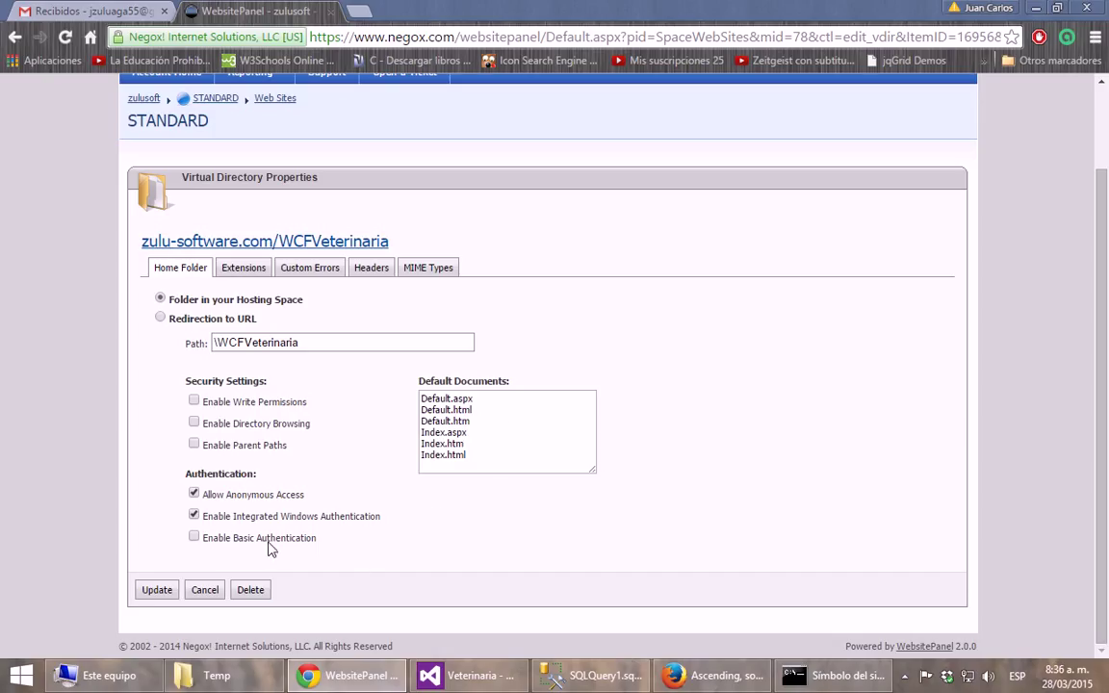
left_click(149, 592)
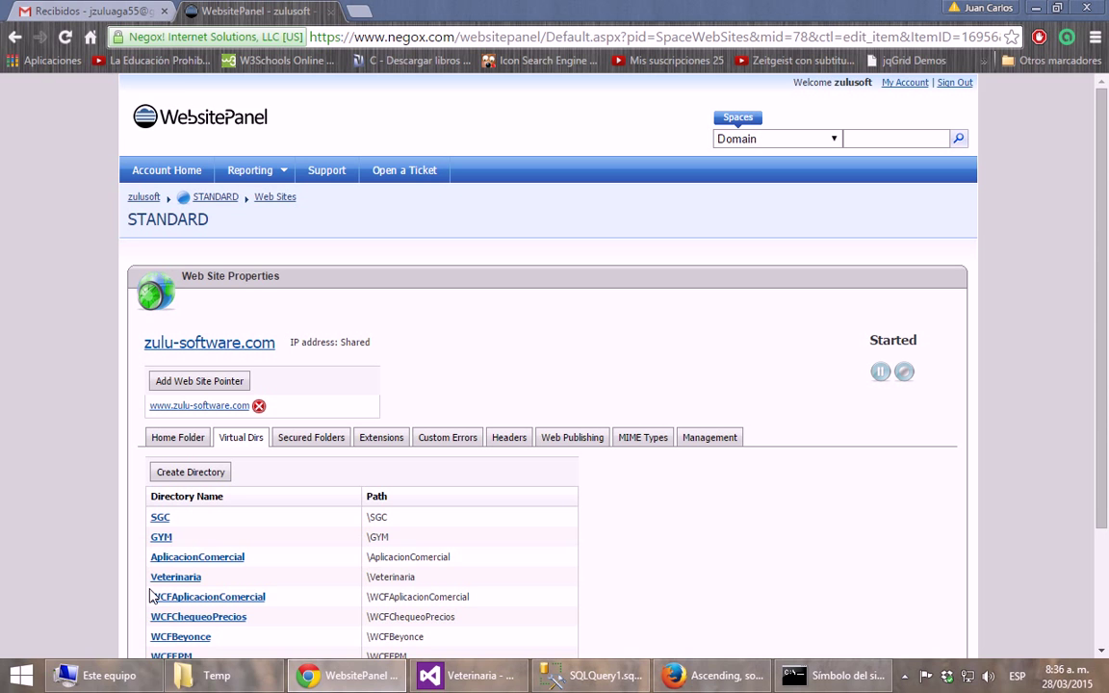
Load zulu-software.com/WCFVeterinaria/ServiceVeterinaria.svc in a new browser tab to test the deployed service.
left_click(360, 10)
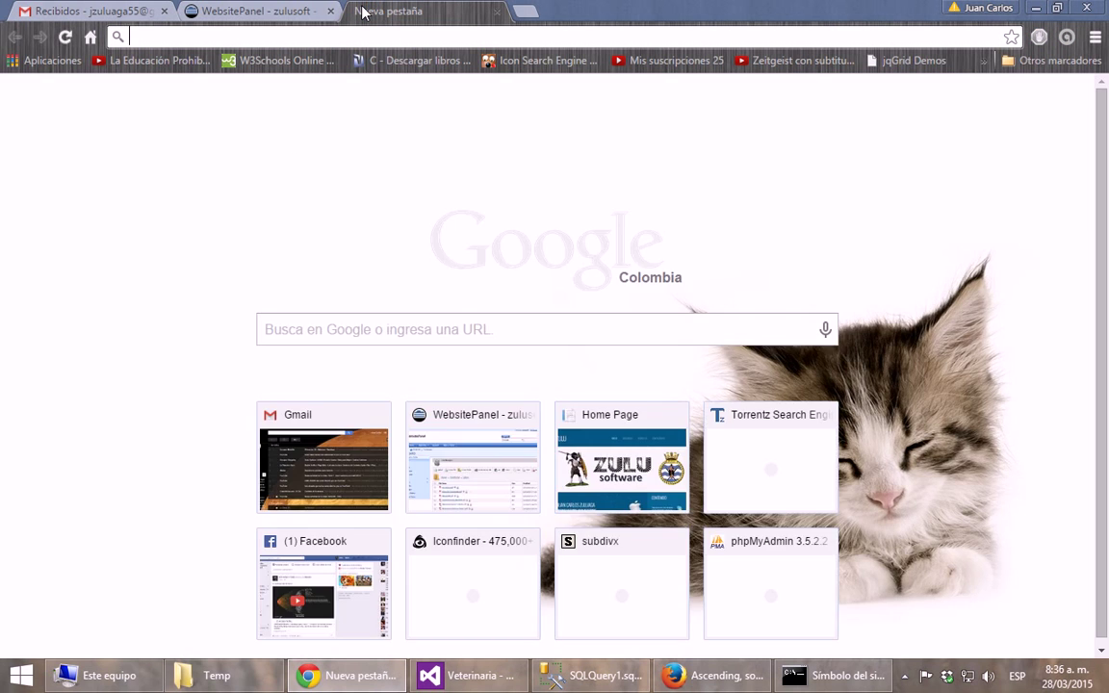
type("zy")
key("BackSpace")
type("y")
key("BackSpace")
type("y")
key("BackSpace")
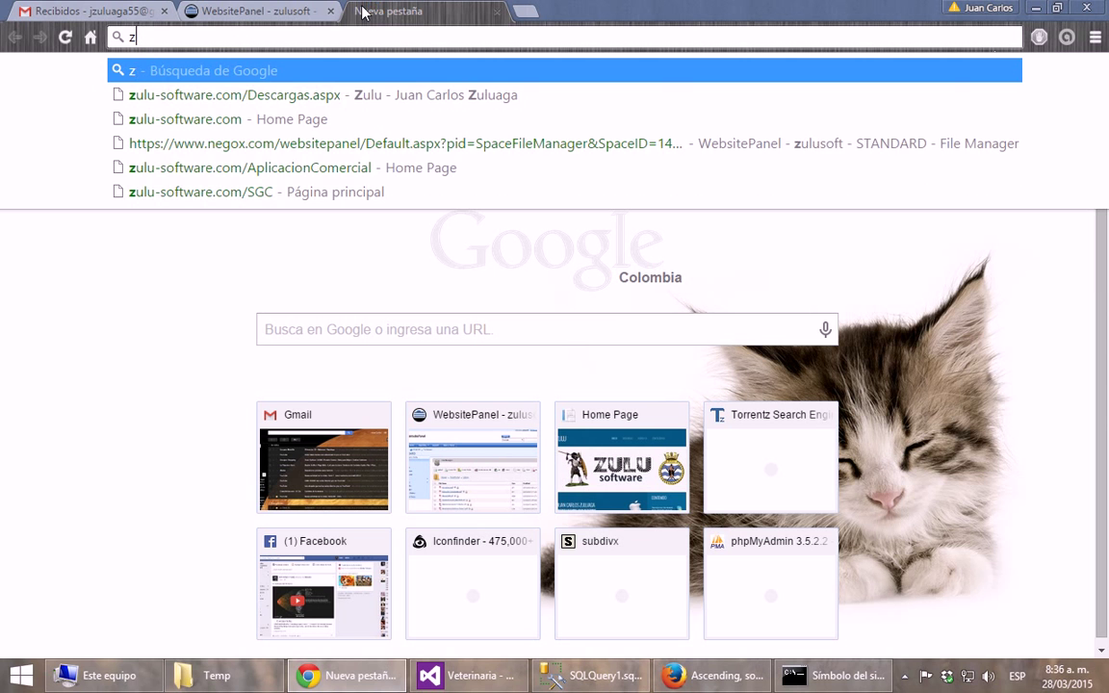
type("ulu")
key("End")
type("/WCF")
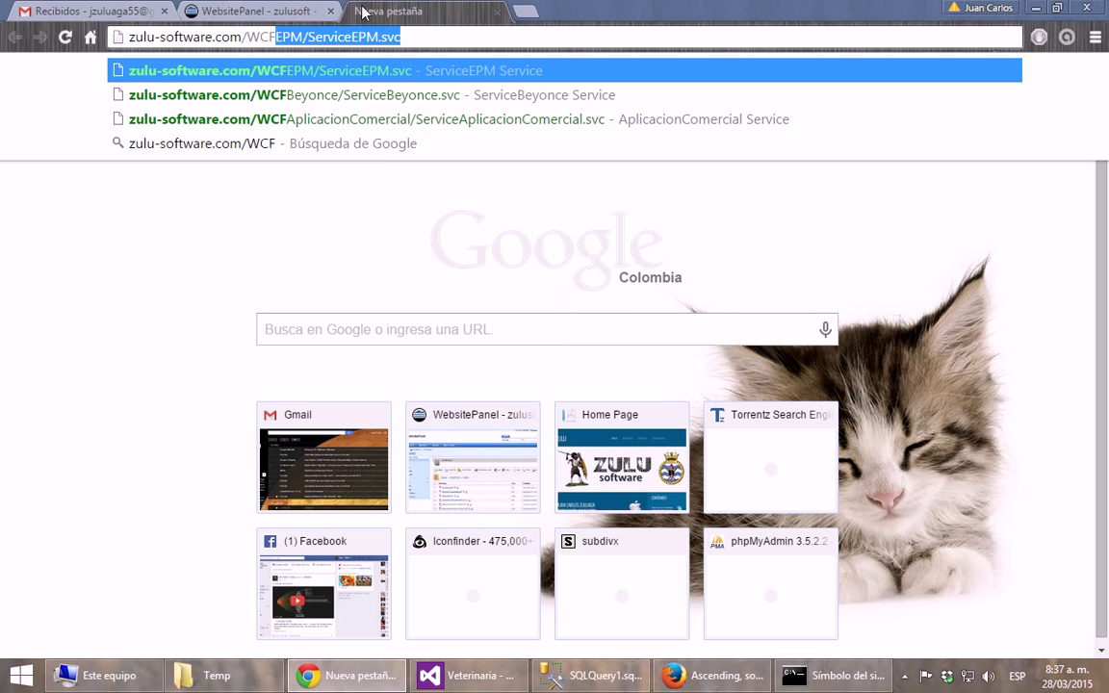
type("Vete")
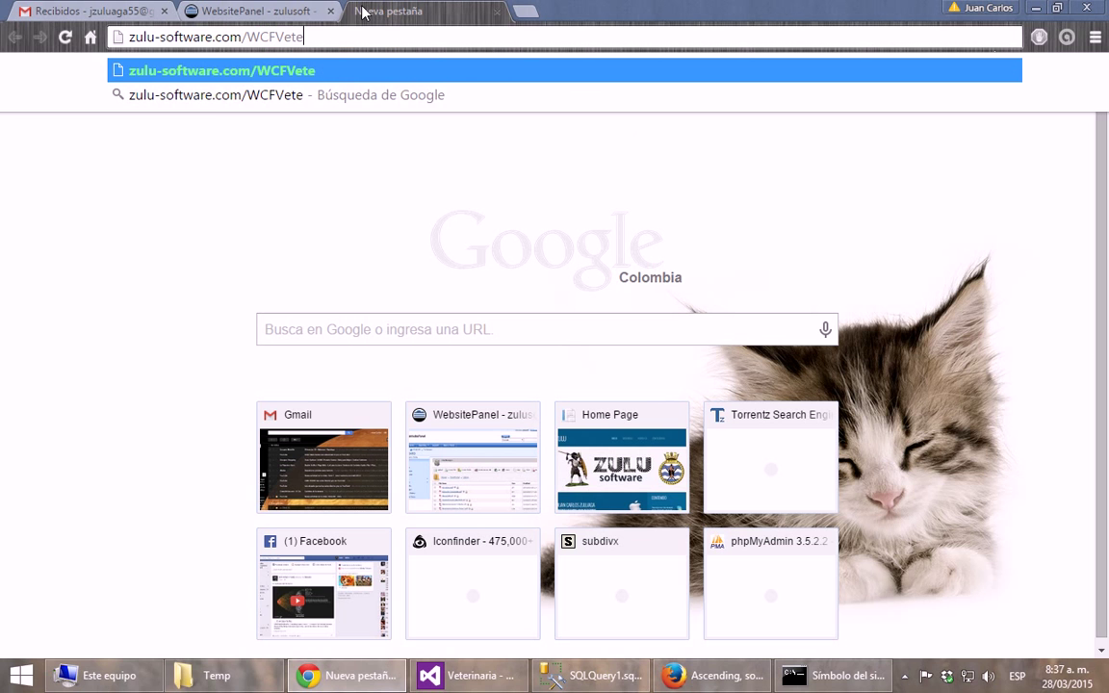
type("rinario")
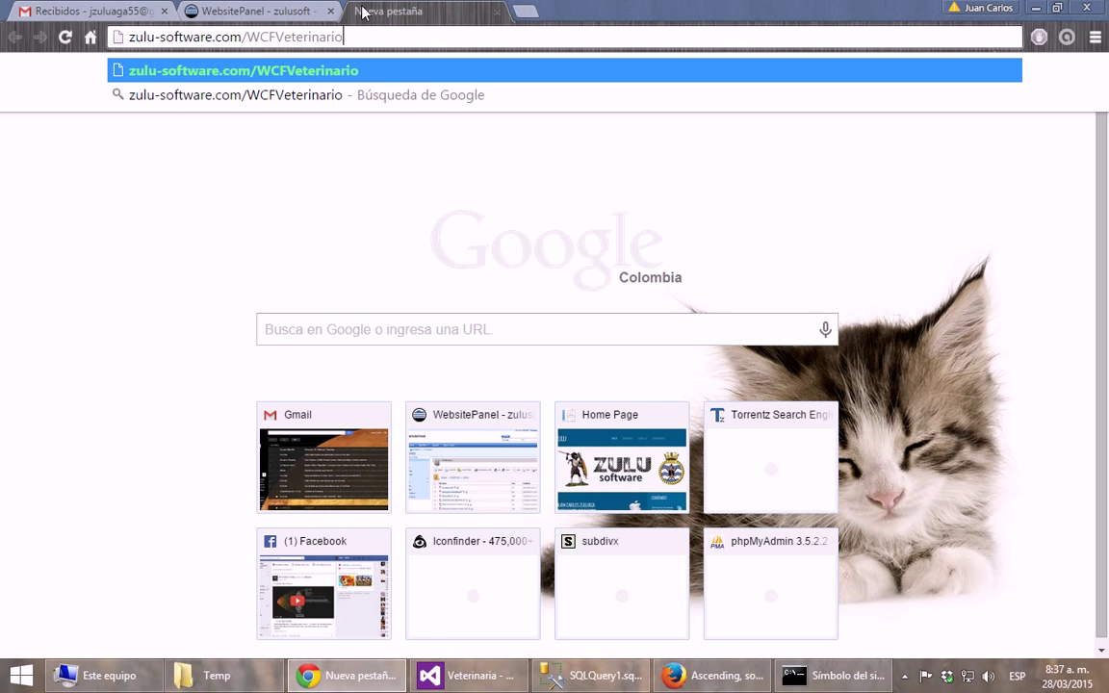
key("BackSpace")
type("a/")
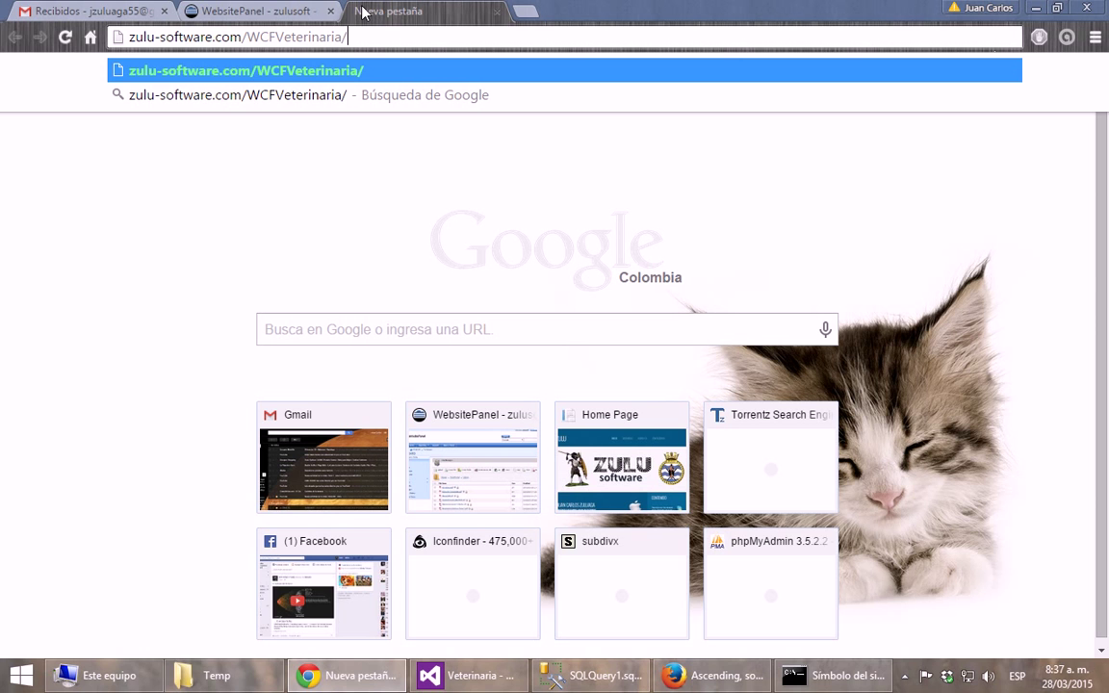
type("Ser")
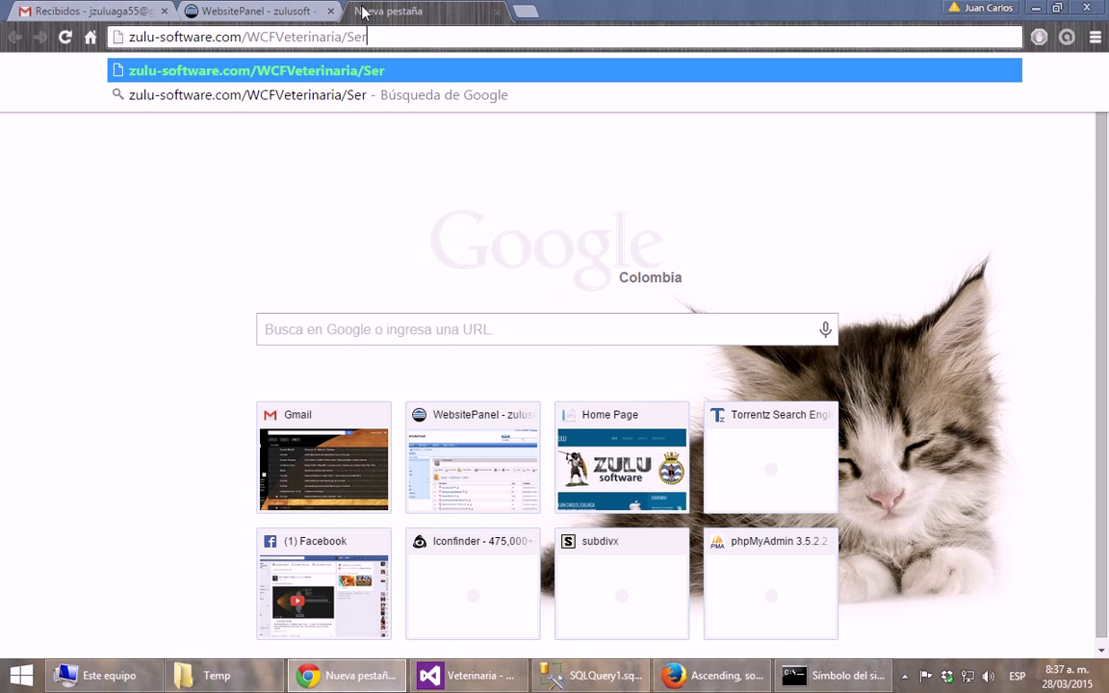
type("viceVe")
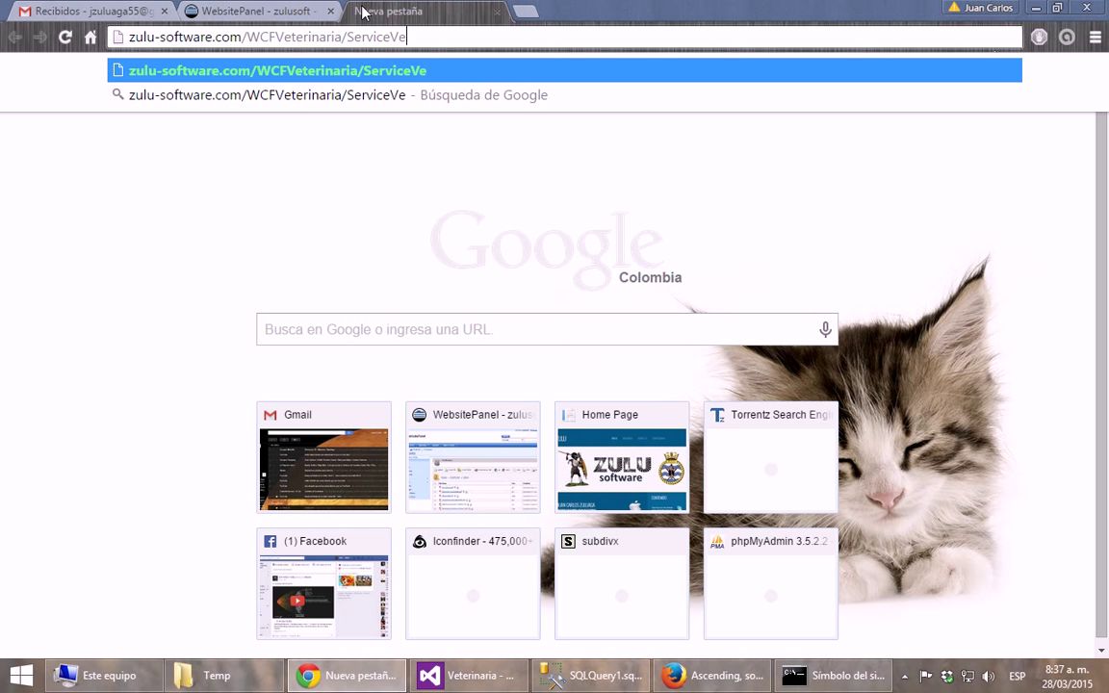
type("terinari")
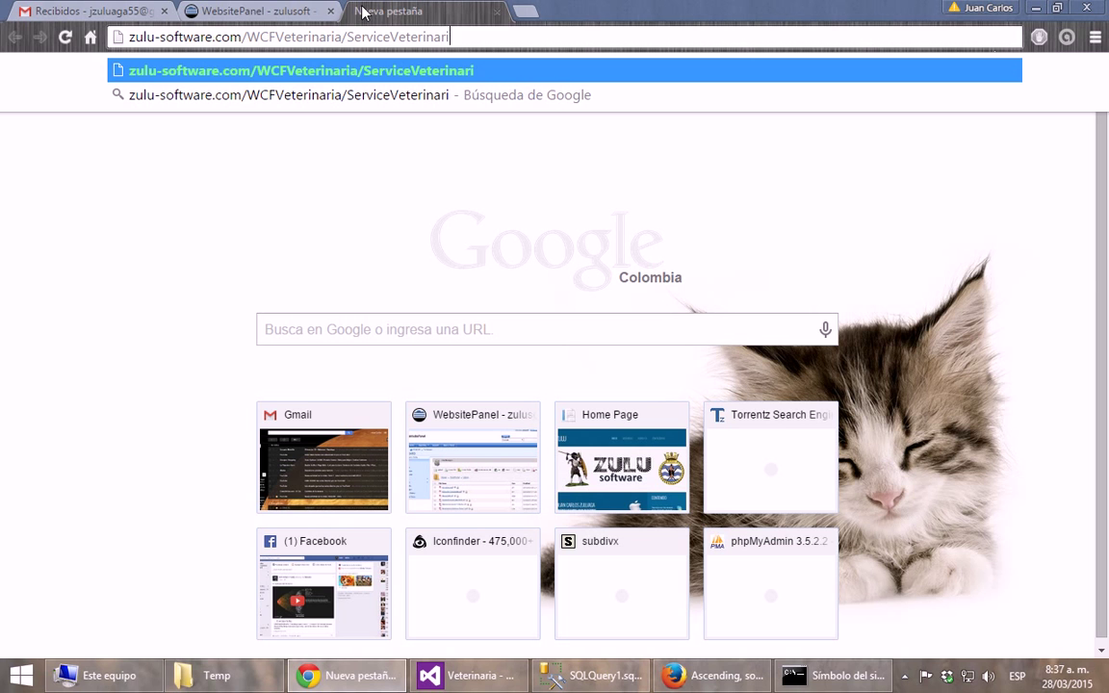
type("a.svc")
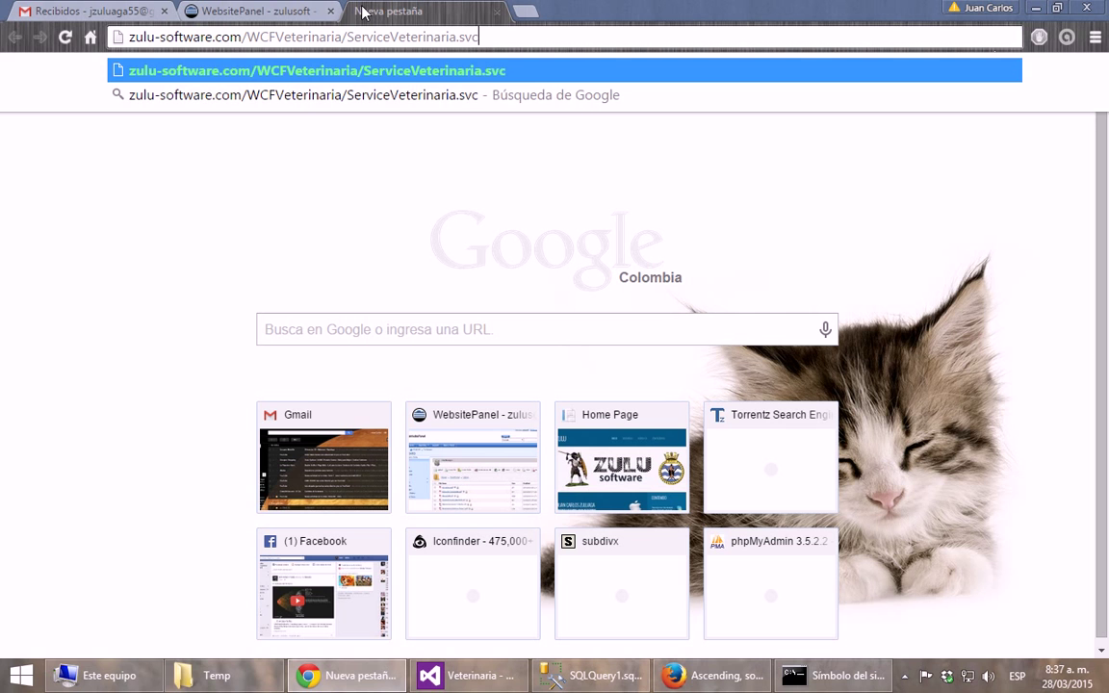
key("Return")
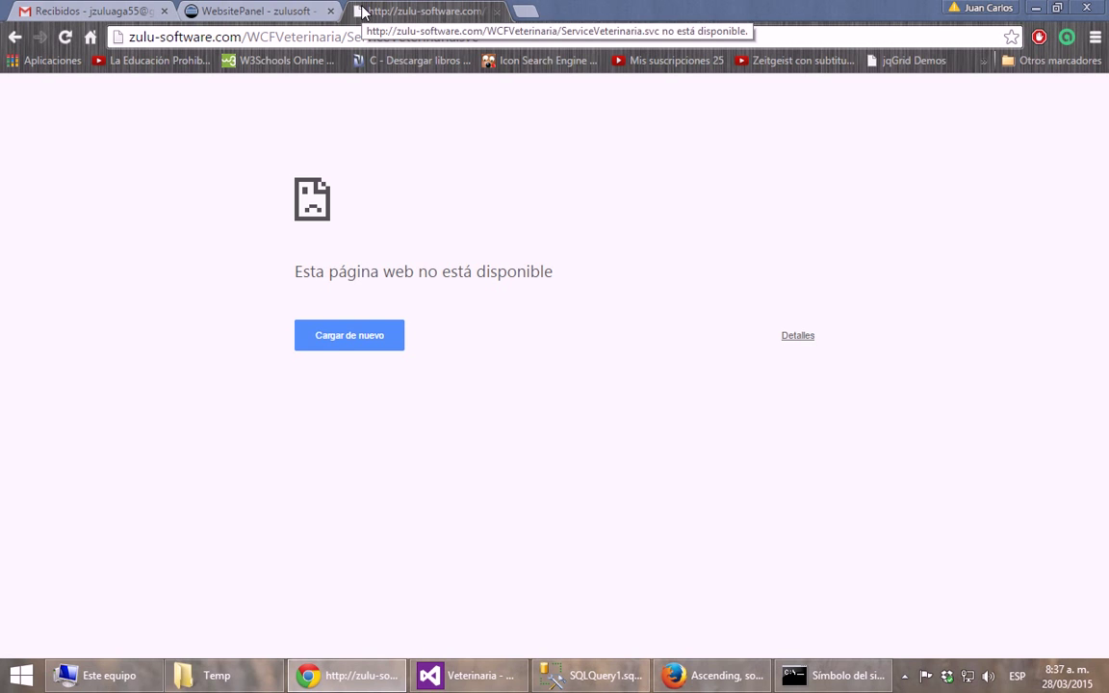
Load another hosted service for comparison, zulu-software.com/WCFEPM/ServiceEPM.svc, in the same tab.
left_click(566, 43)
key("Home")
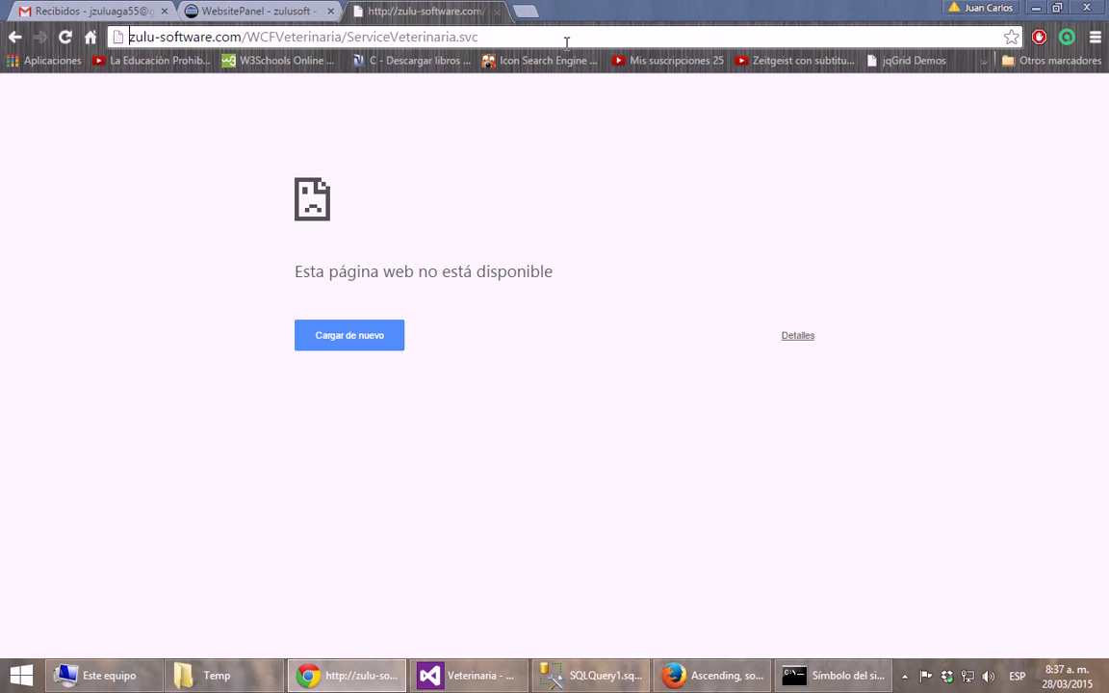
left_click(511, 34)
type("<")
key("shift+Left")
key("shift+Left")
key("shift+Left")
key("shift+Left")
key("shift+Left")
key("shift+Left")
key("shift+Left")
key("shift+Left")
key("shift+Left")
key("shift+Left")
key("shift+Left")
key("shift+Left")
key("shift+Left")
key("shift+Left")
key("shift+Left")
key("shift+Left")
key("shift+Left")
key("shift+Left")
key("shift+Left")
key("shift+Left")
key("shift+Left")
key("shift+Left")
key("shift+Left")
key("shift+Left")
key("shift+Left")
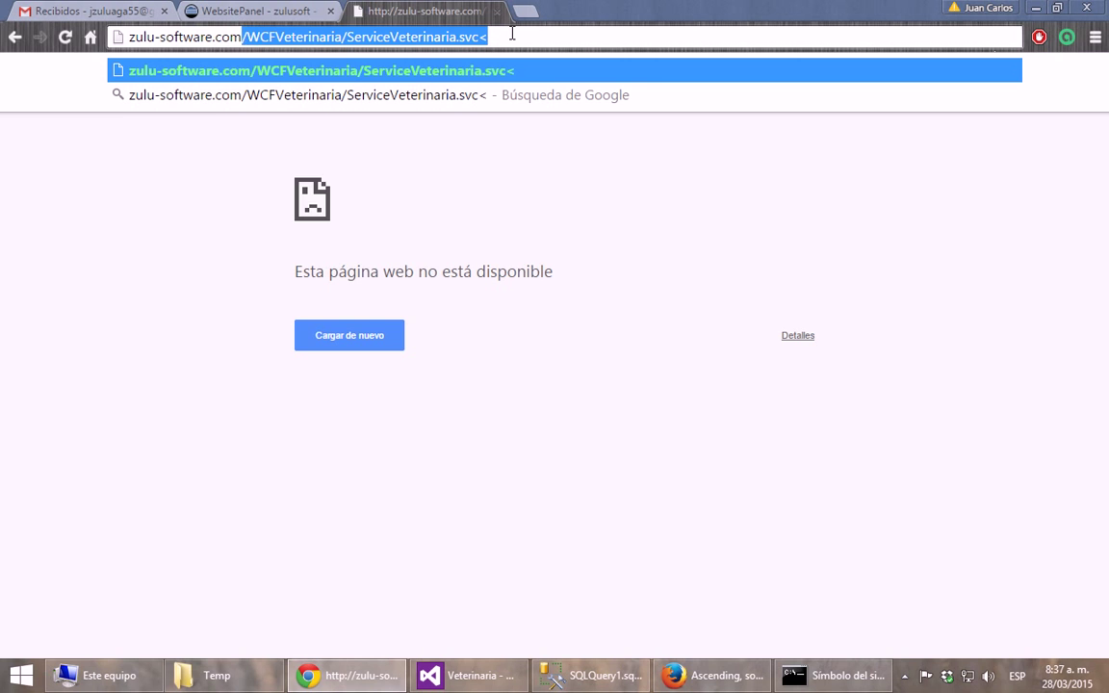
type("/")
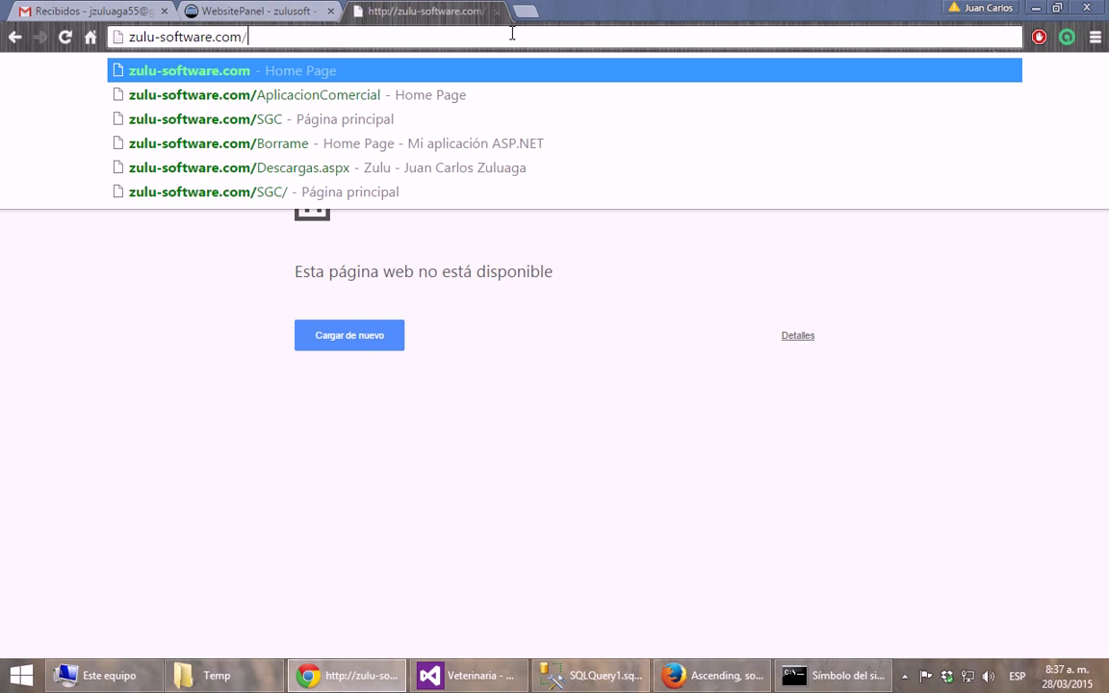
type("WC")
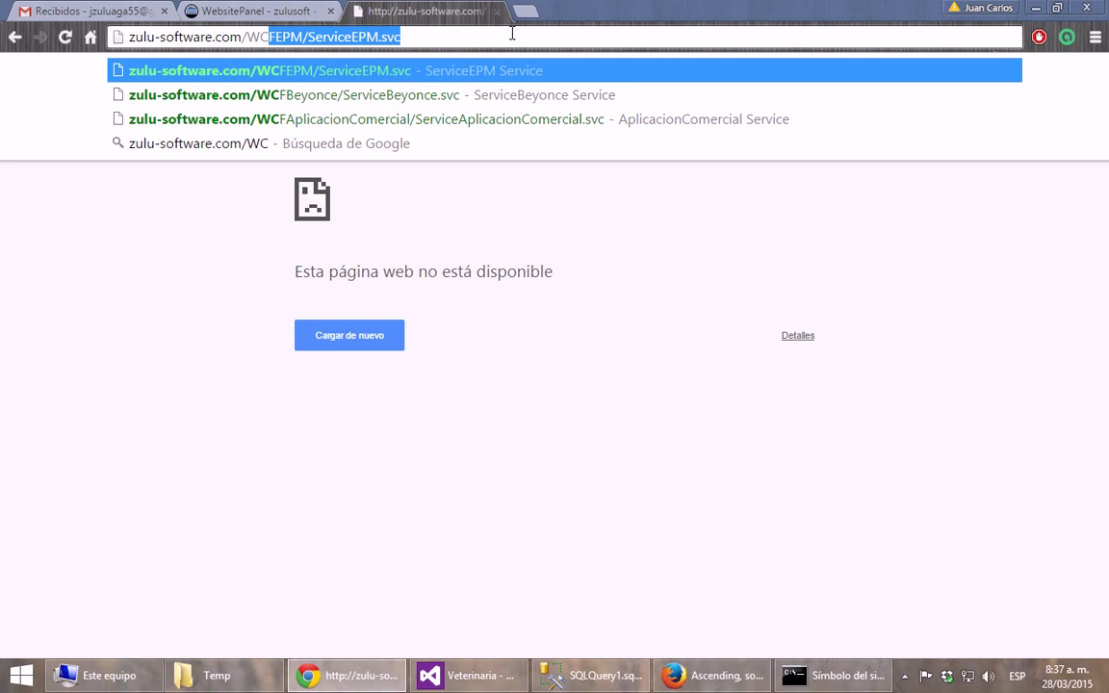
key("Down")
key("Up")
key("Down")
key("Up")
key("Return")
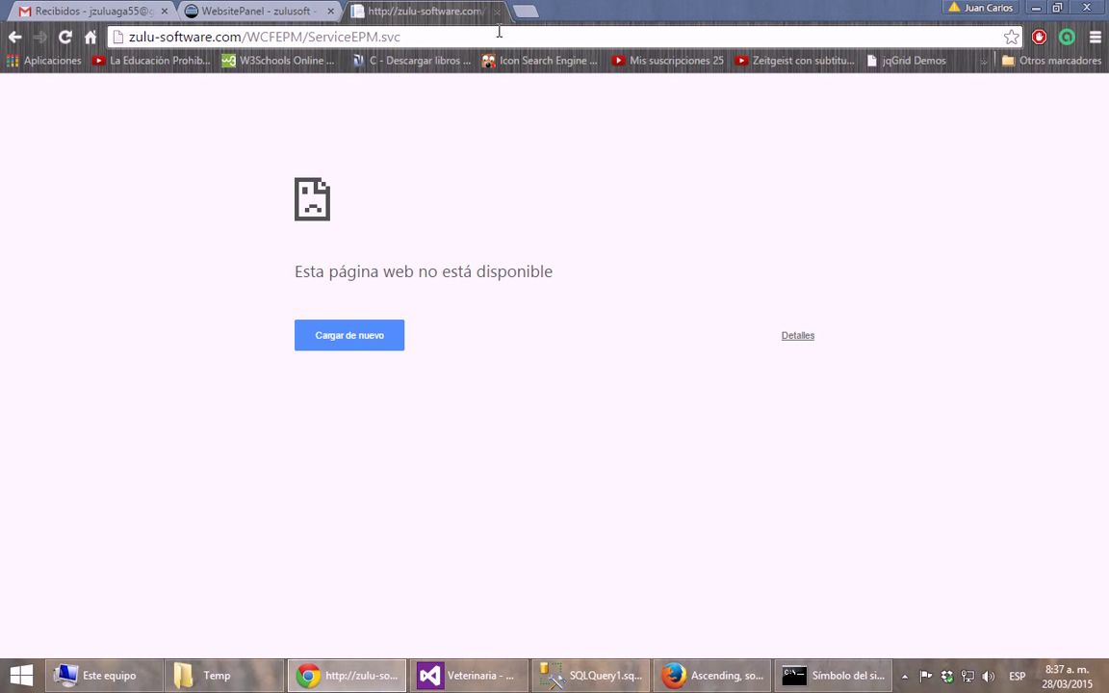
Load zulu-software.com/WCFAplicacionComercial/ServiceAplicacionComercial.svc as a further check, and return to the WebsitePanel page.
left_click(455, 33)
key("Down")
key("Down")
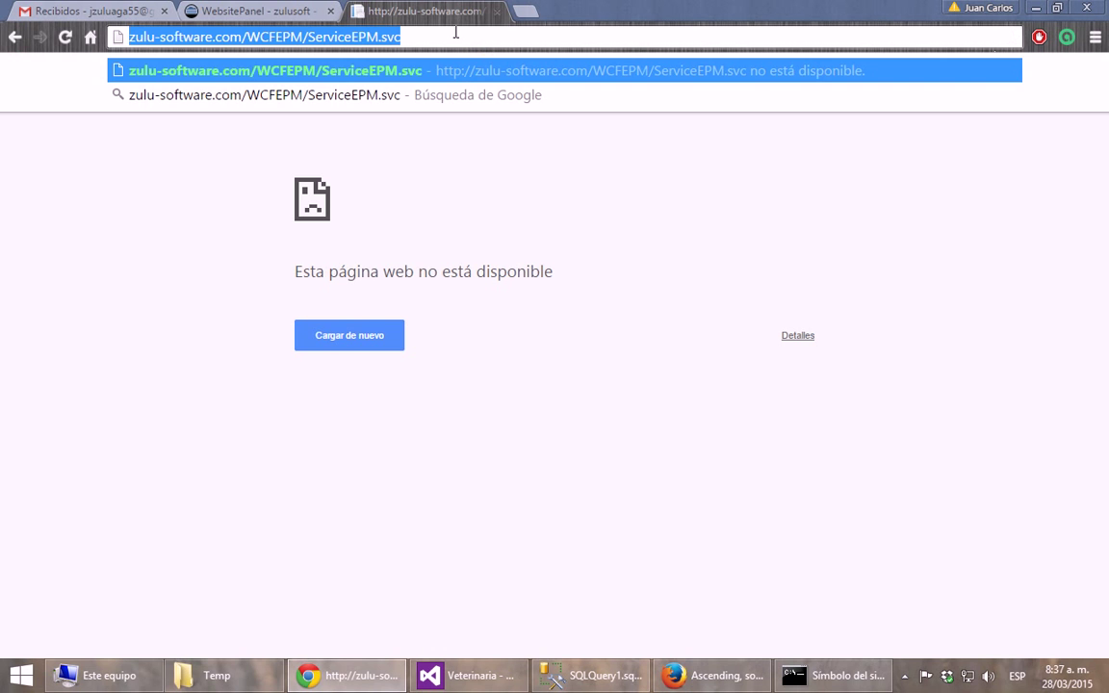
key("BackSpace")
key("BackSpace")
key("BackSpace")
key("BackSpace")
key("BackSpace")
key("BackSpace")
key("BackSpace")
key("BackSpace")
key("BackSpace")
key("BackSpace")
key("BackSpace")
key("BackSpace")
key("BackSpace")
key("BackSpace")
key("BackSpace")
key("BackSpace")
key("BackSpace")
key("BackSpace")
key("BackSpace")
key("BackSpace")
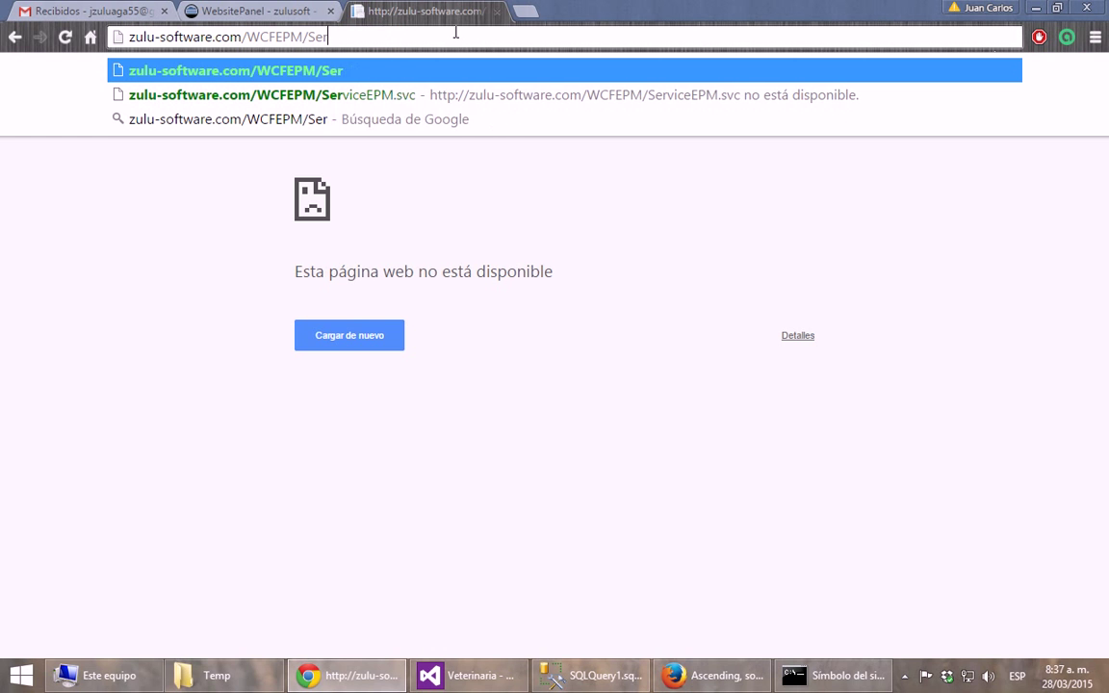
type("/WC")
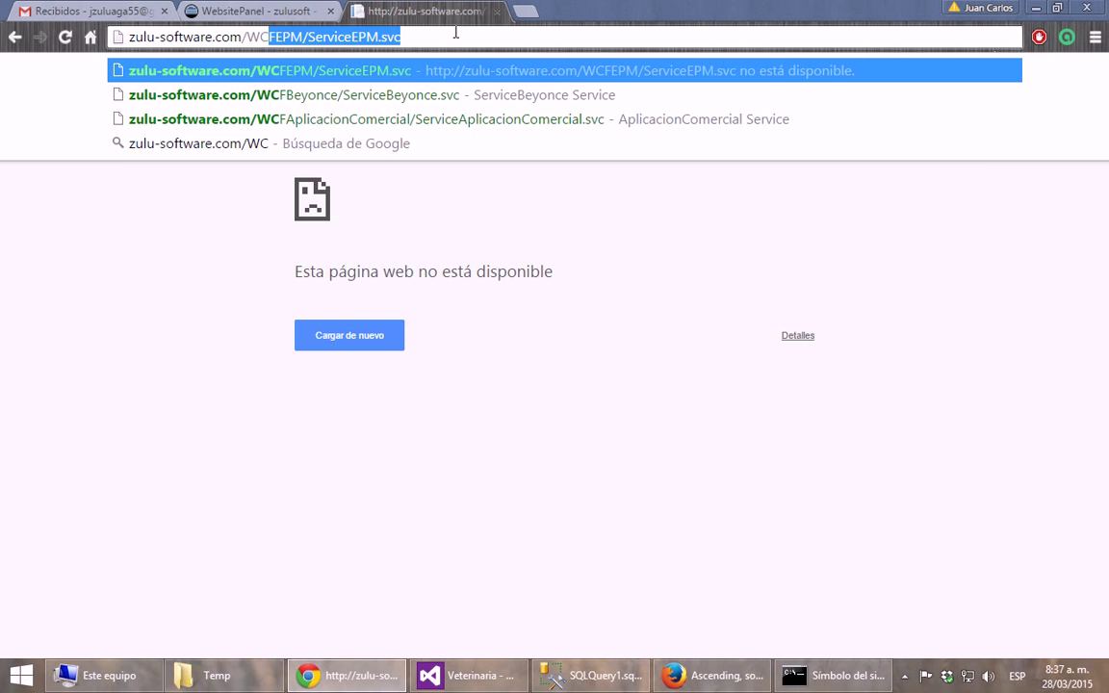
key("Down")
key("Down")
key("Return")
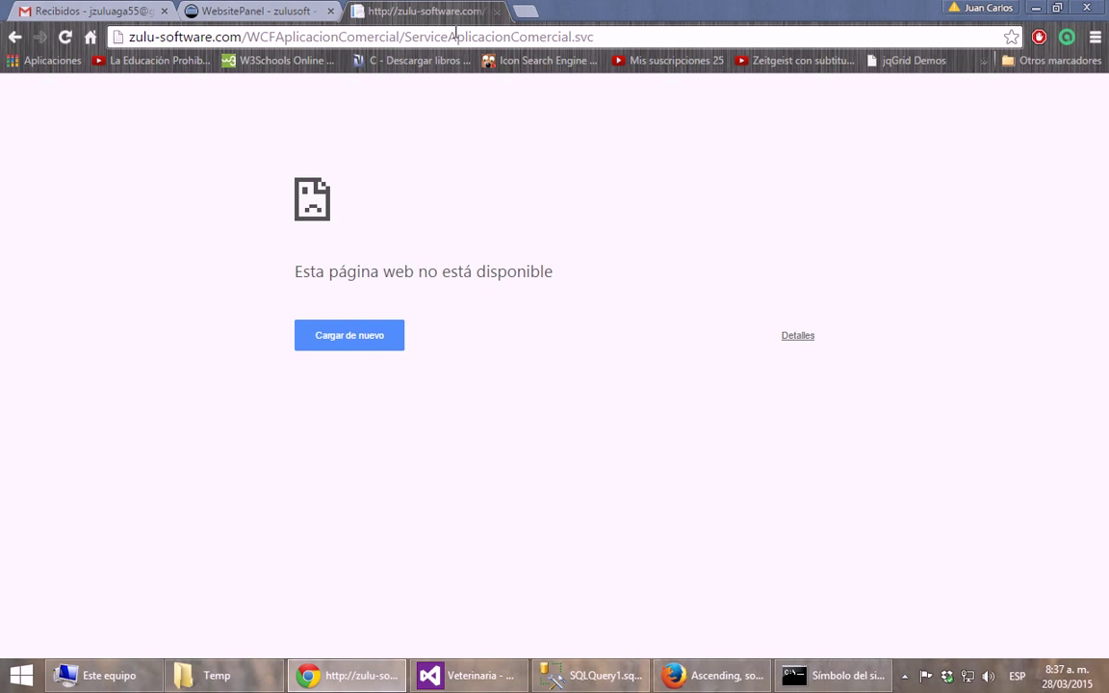
left_click(239, 14)
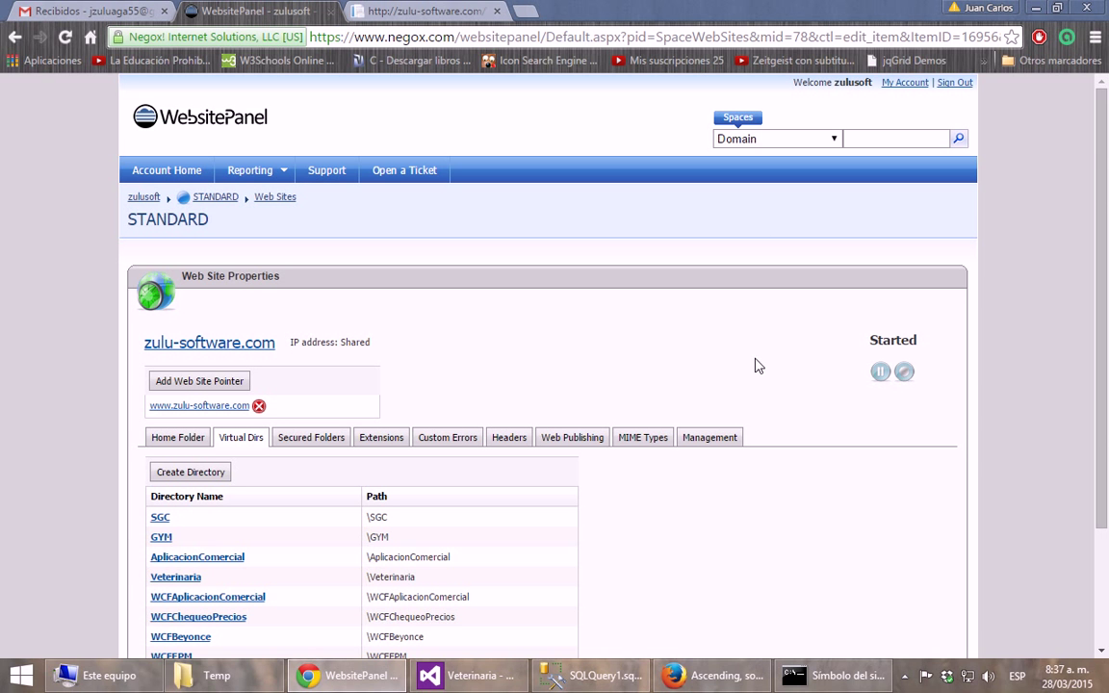
Restart the zulu-software.com website by stopping it and starting it again in its web site properties.
scroll(837, 386, "down", 3)
left_click(903, 220)
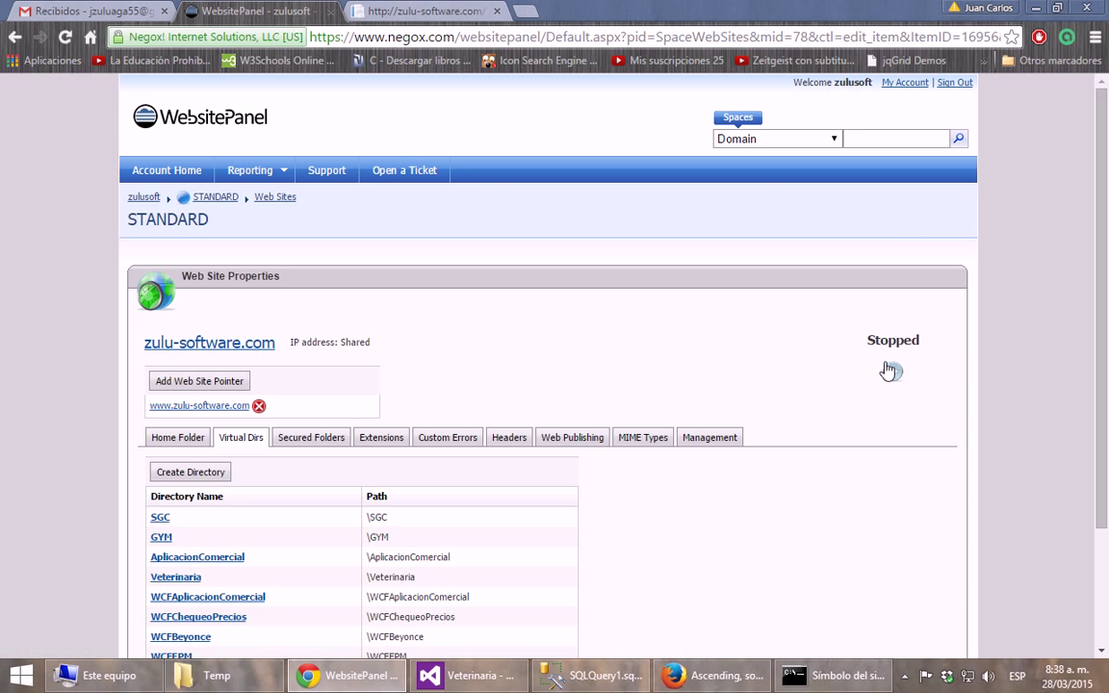
left_click(891, 375)
scroll(733, 359, "down", 3)
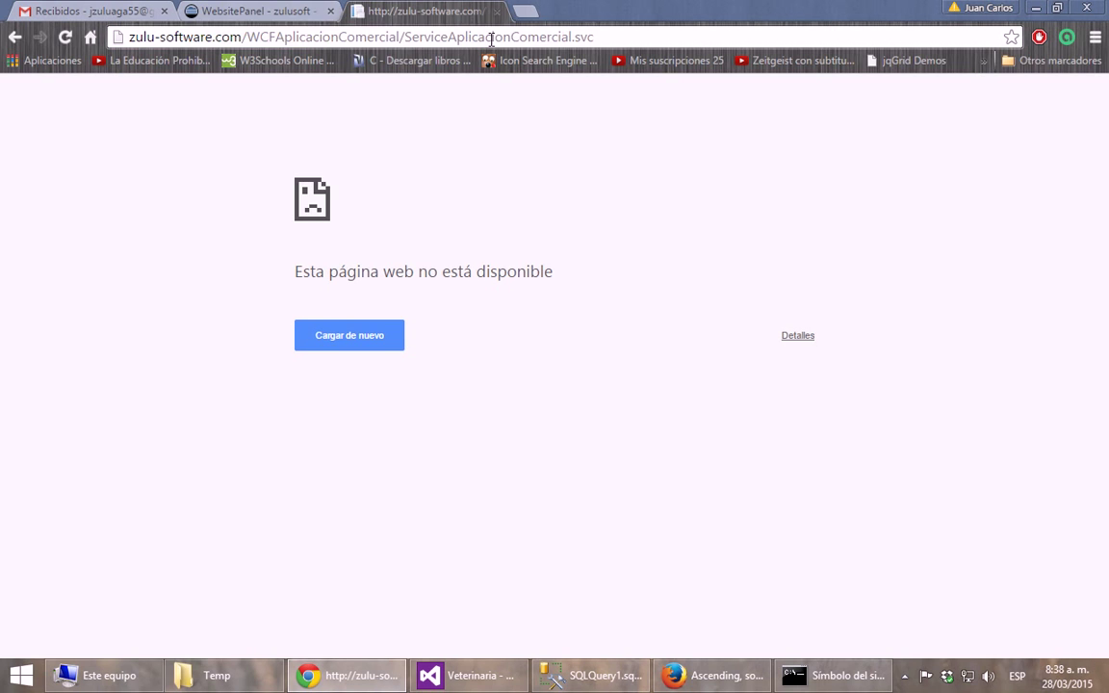
Load the zulu-software.com home page in the test tab, retrying until the site responds.
left_click(491, 39)
type("z")
key("Return")
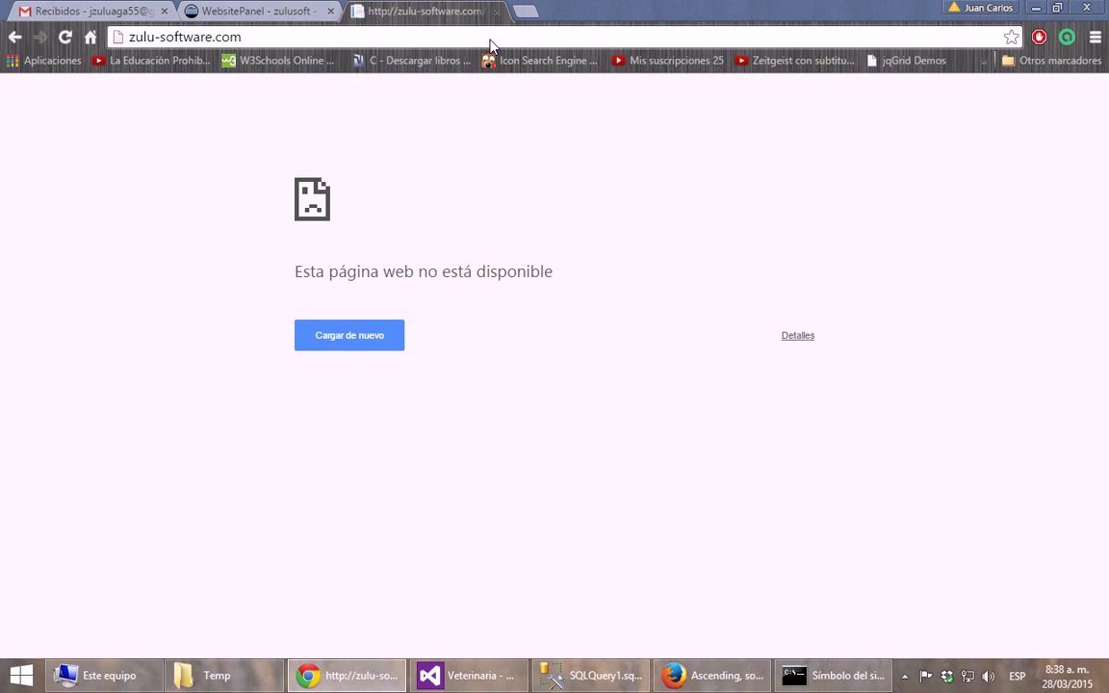
left_click(409, 38)
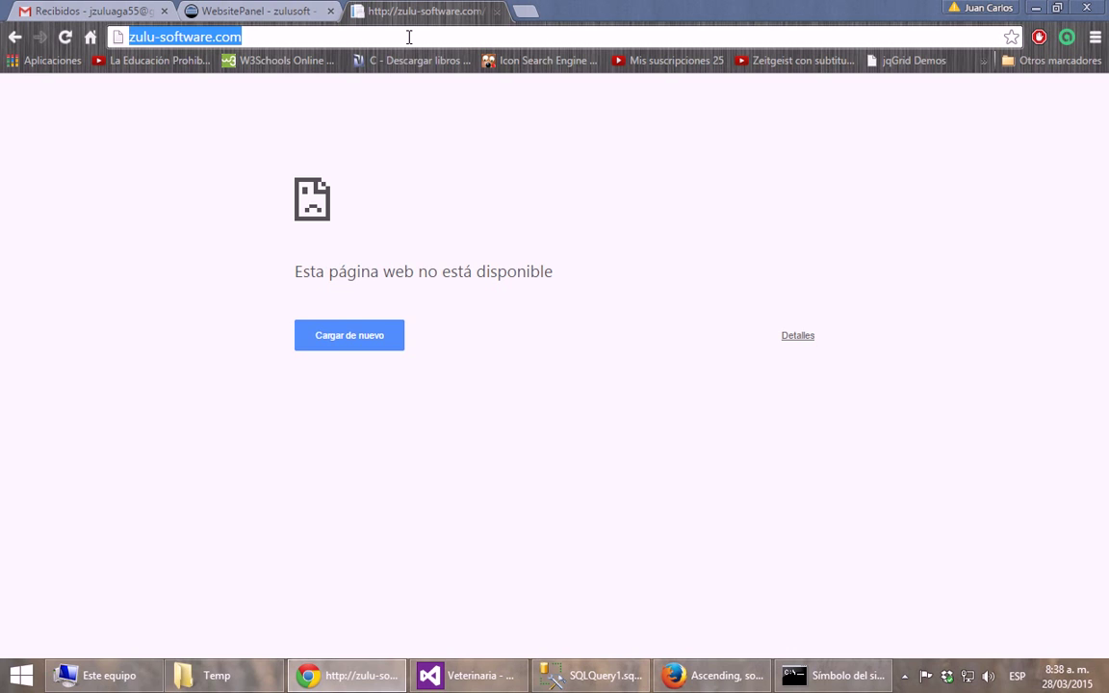
key("Return")
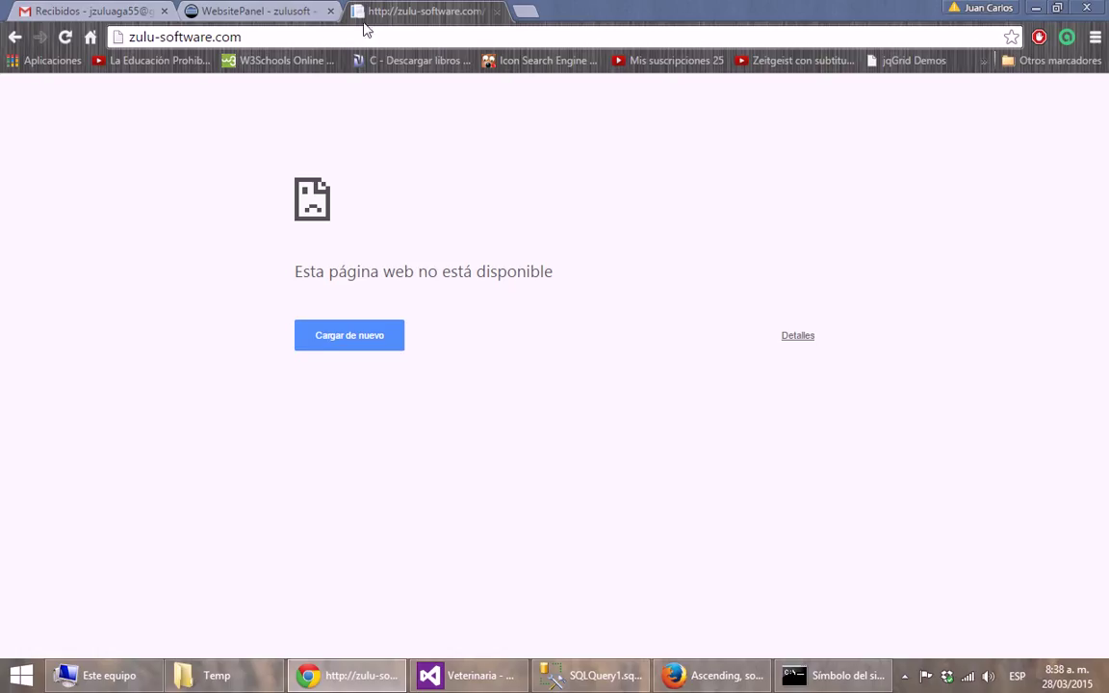
left_click(317, 35)
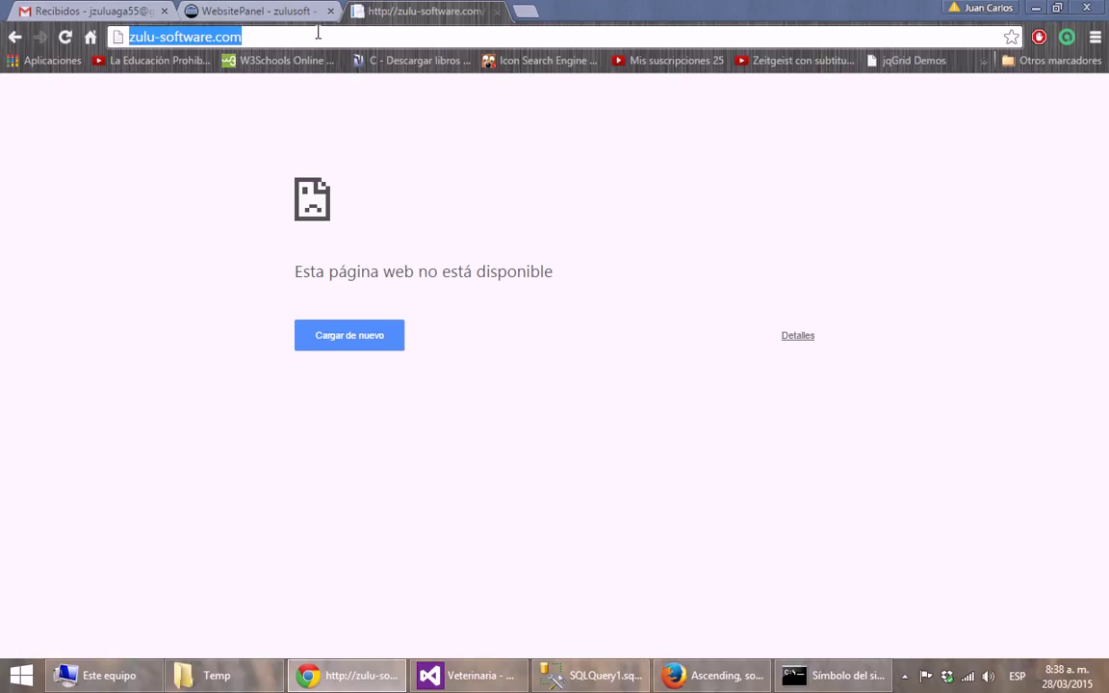
key("Return")
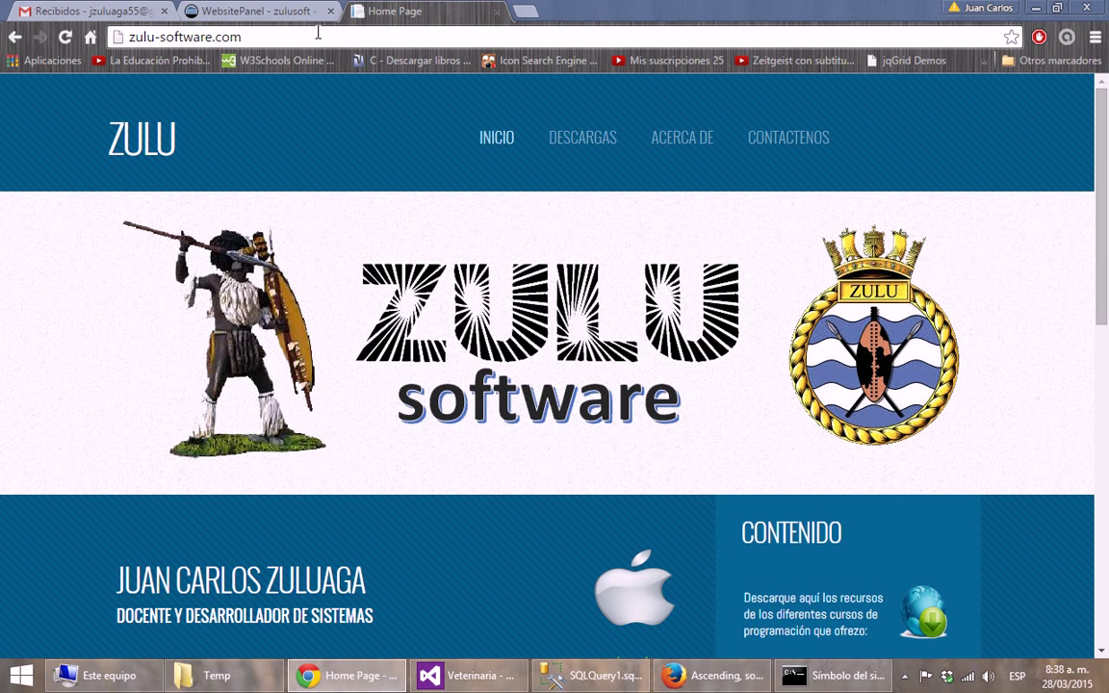
Load the existing service at zulu-software.com/WCFEPM/ServiceEPM.svc to check that hosted services respond.
left_click(319, 37)
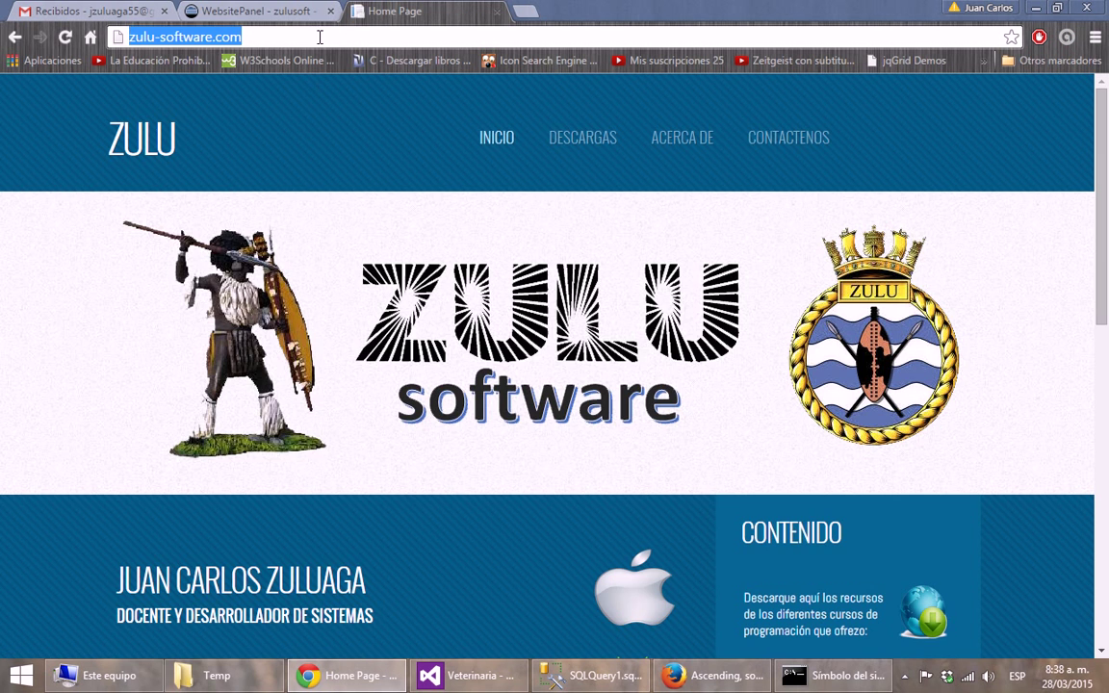
left_click(319, 37)
type("/")
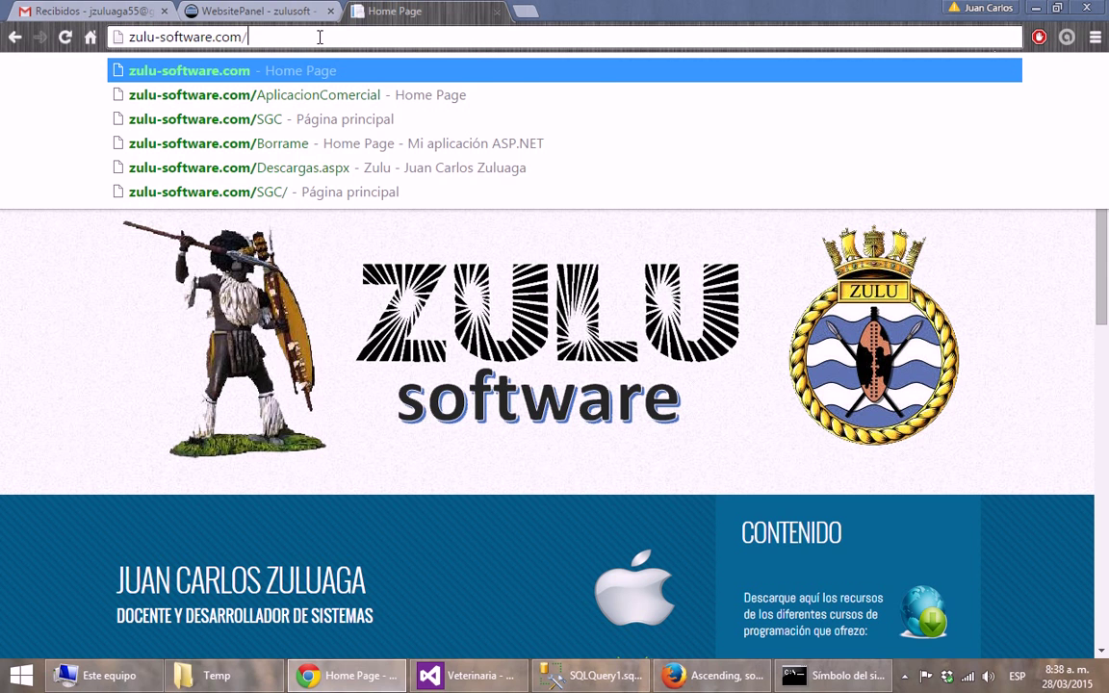
type("WCF")
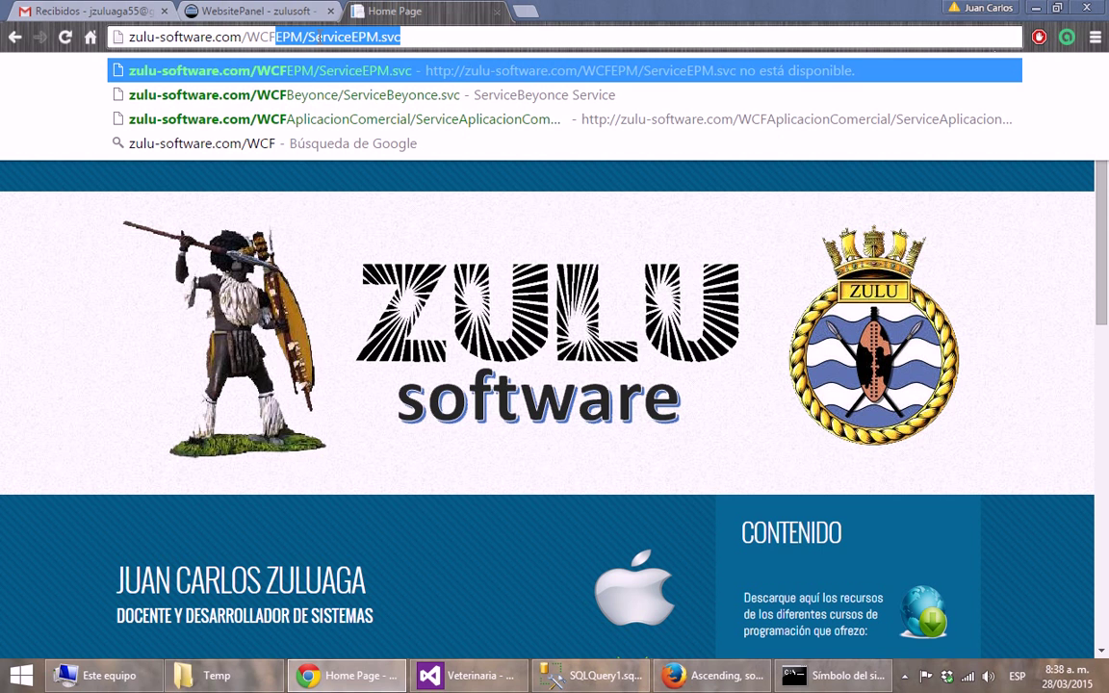
key("Return")
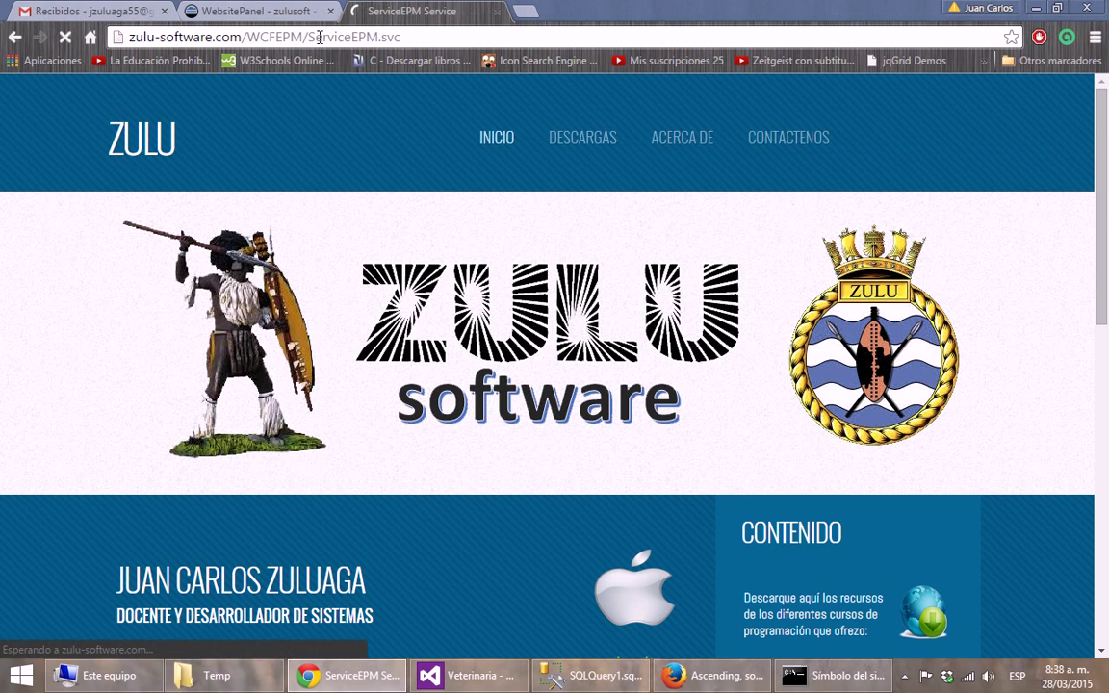
Change the directory part of the service address from WCFEPM to WCFVeterinaria.
left_click(432, 41)
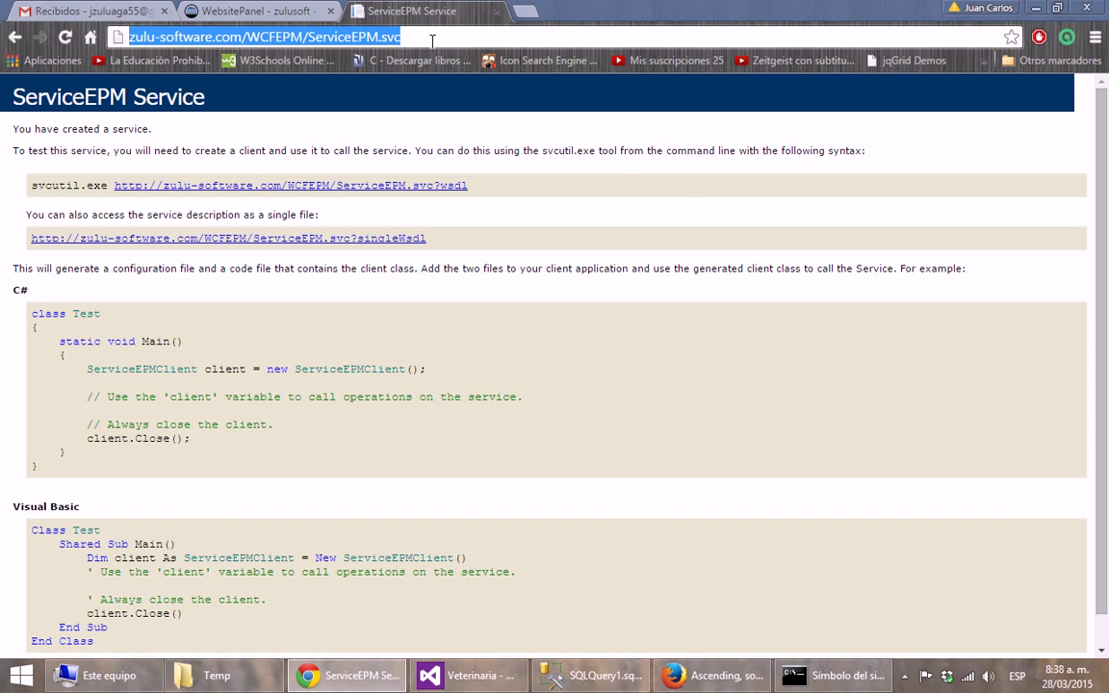
key("Home")
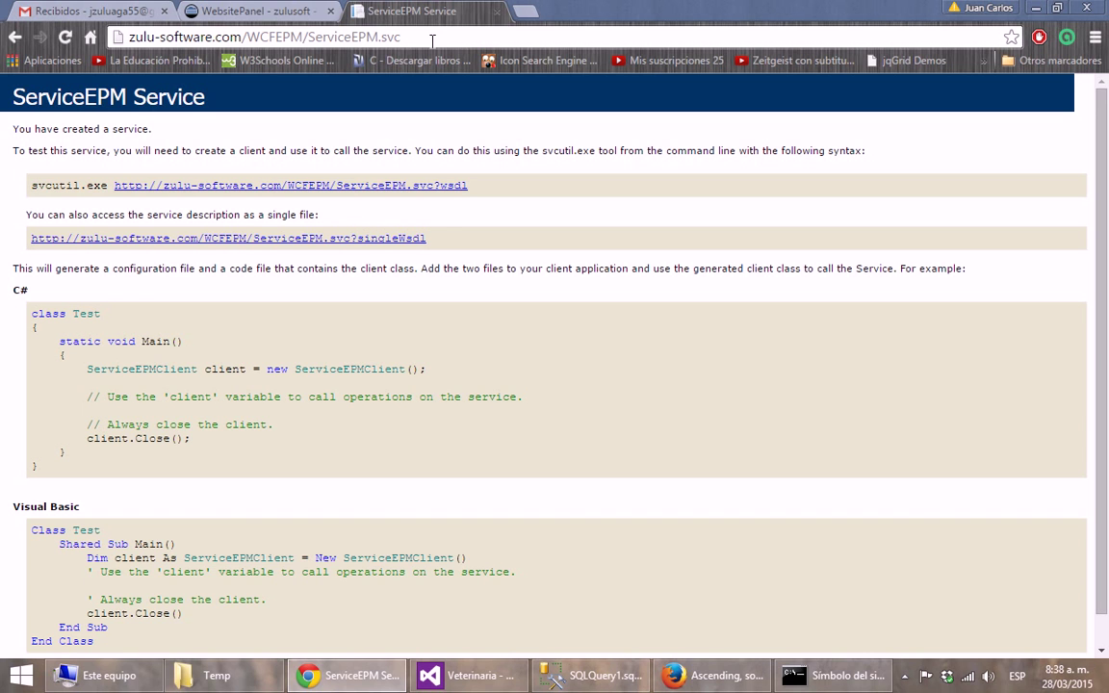
left_click(244, 36)
key("shift+Right")
key("shift+Right")
key("shift+Right")
type("Vete")
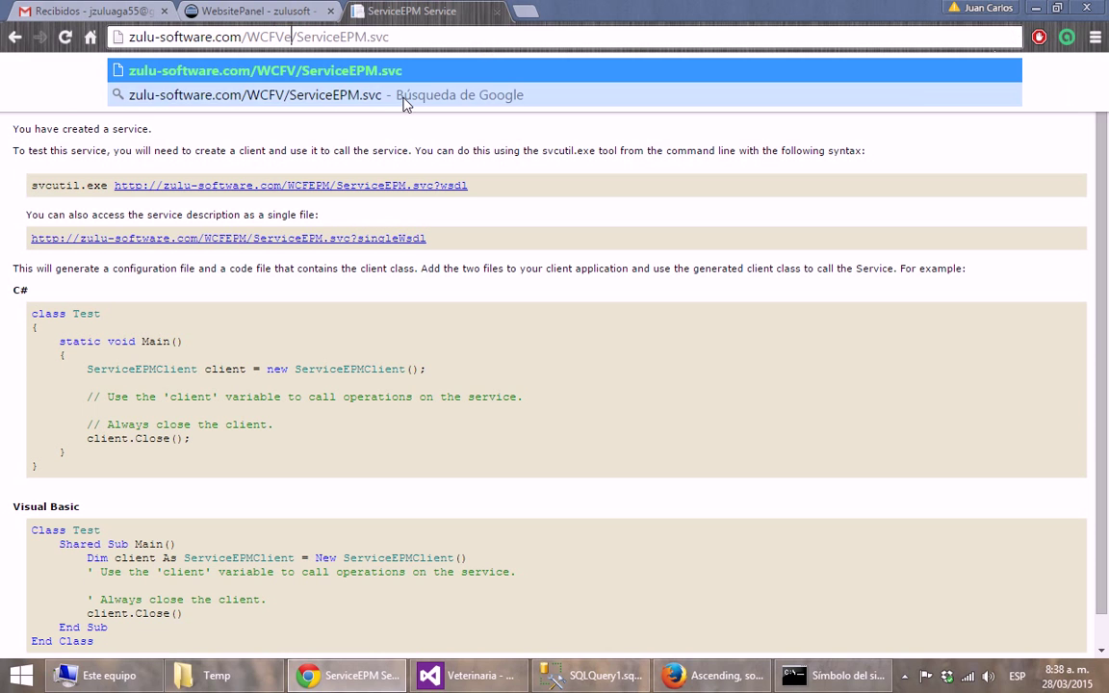
type("rinaria")
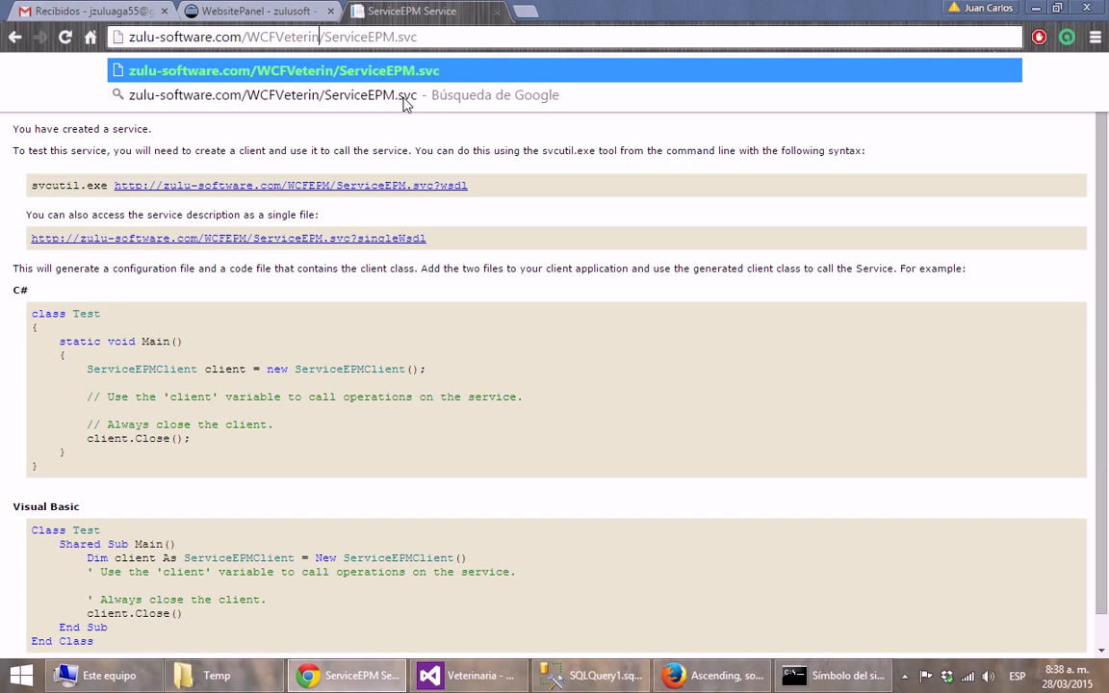
Change the file name in the address to ServiceVeterinaria.svc and load the deployed Veterinaria service.
key("Right")
key("Right")
key("Right")
key("Right")
key("Right")
key("Right")
key("Right")
key("Right")
key("shift+Right")
key("shift+Right")
key("shift+Right")
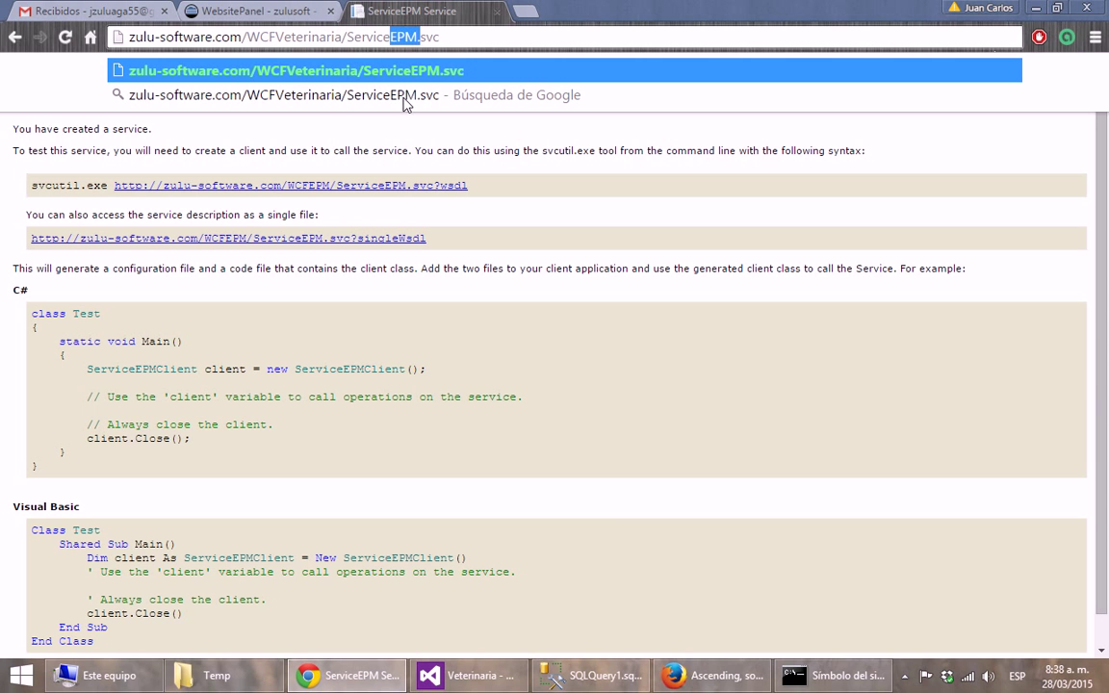
type("Vet")
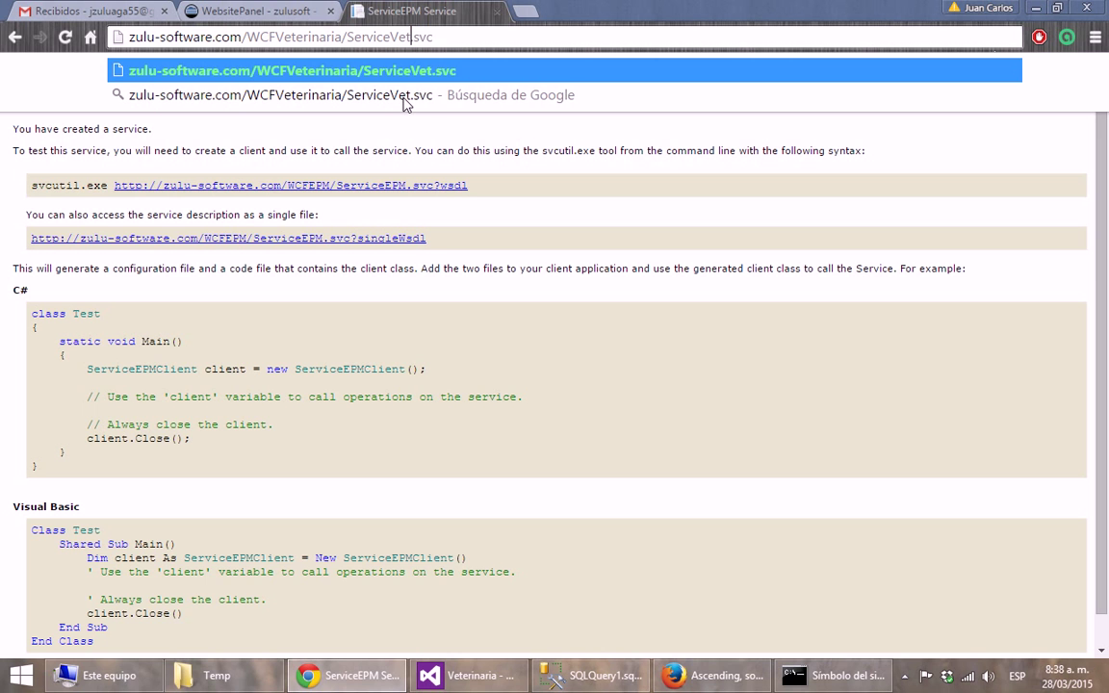
type("erinari")
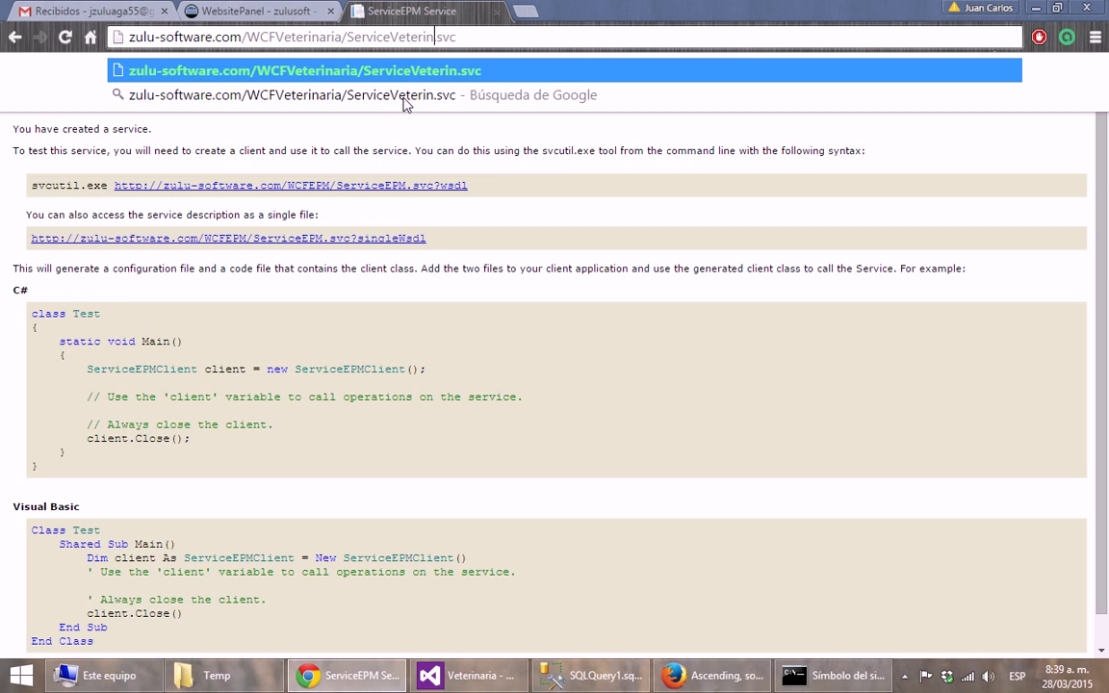
type("a")
key("Return")
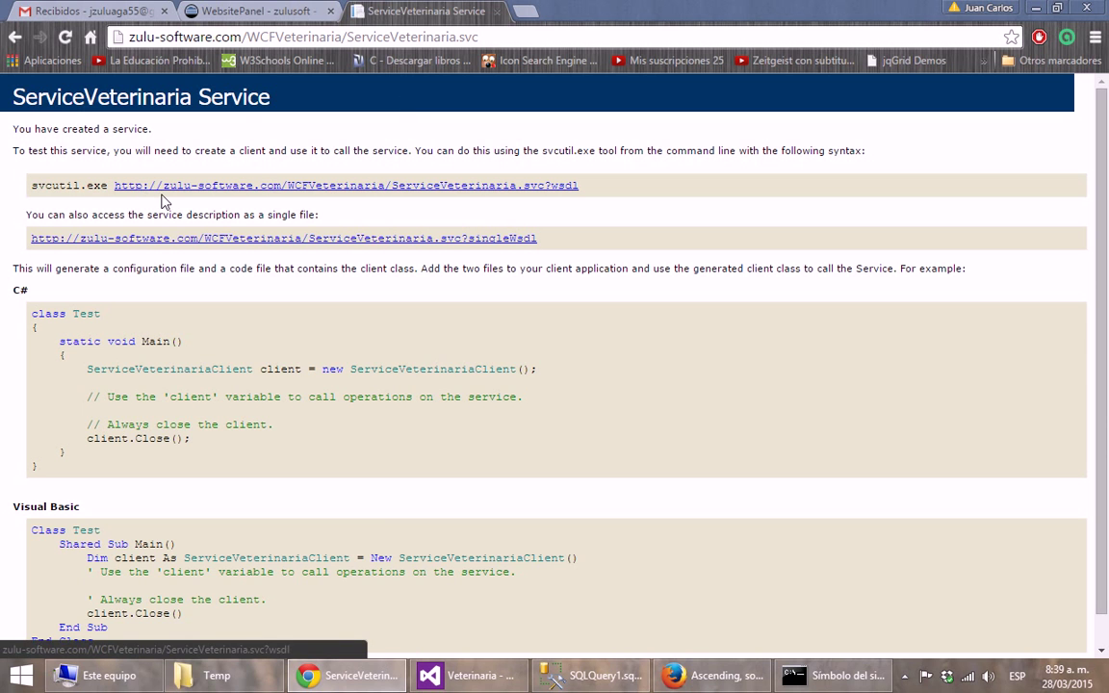
Open the ServiceVeterinaria WSDL description and look through its definitions, checking the WebsitePanel virtual directories as well.
left_click(566, 189)
scroll(296, 193, "down", 5)
scroll(323, 510, "up", 5)
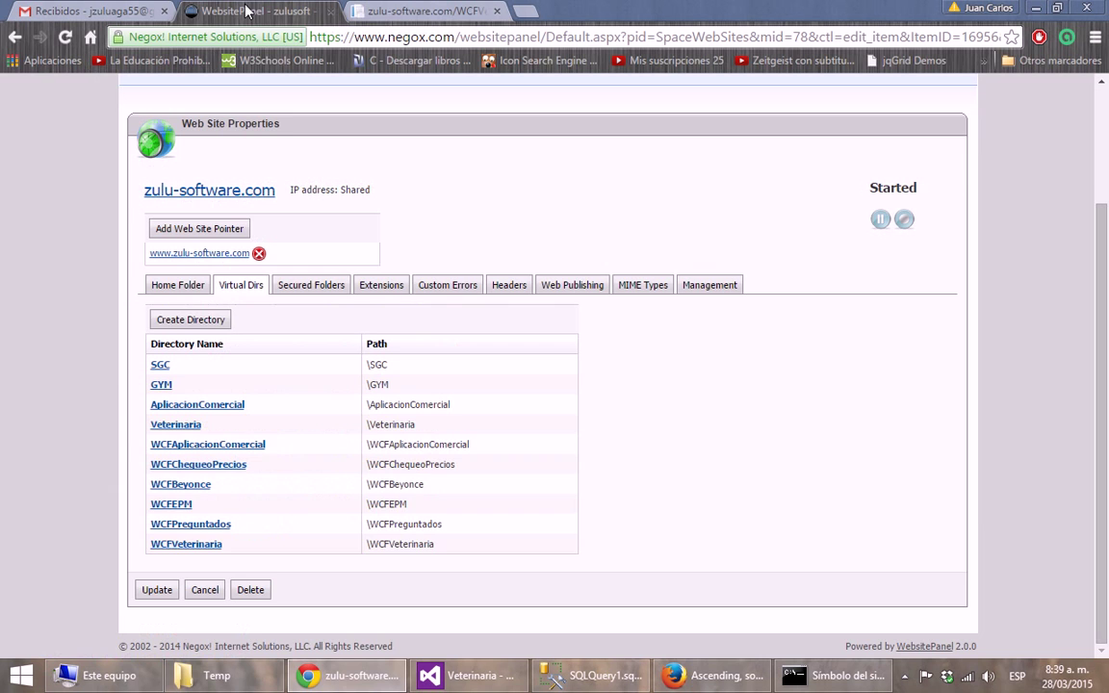
key("ctrl+shift+Tab")
left_click(371, 12)
Remove ?wsdl from the address to reload the ServiceVeterinaria.svc page, and select its full address.
left_click(538, 37)
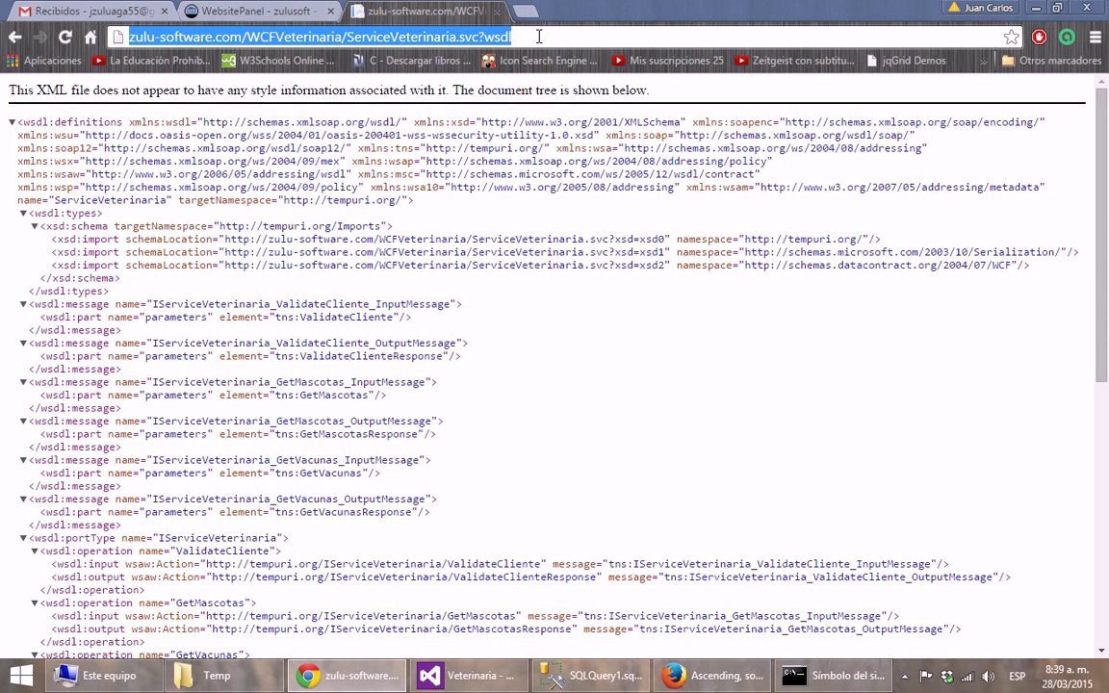
left_click(538, 36)
key("BackSpace")
key("BackSpace")
key("BackSpace")
key("BackSpace")
key("BackSpace")
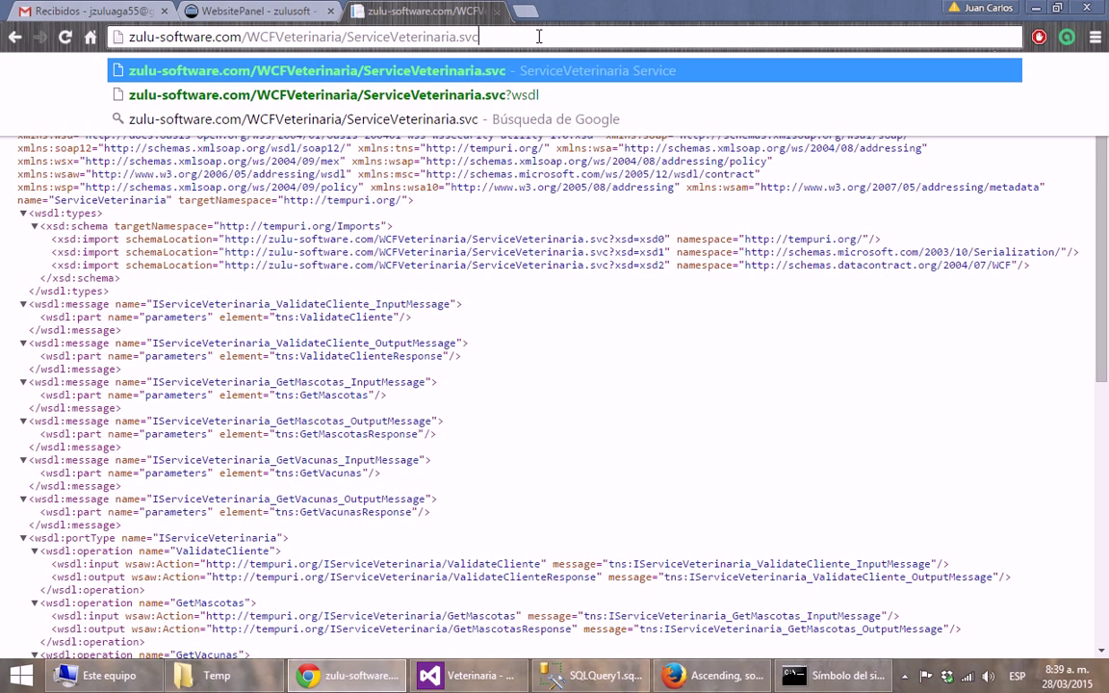
key("Return")
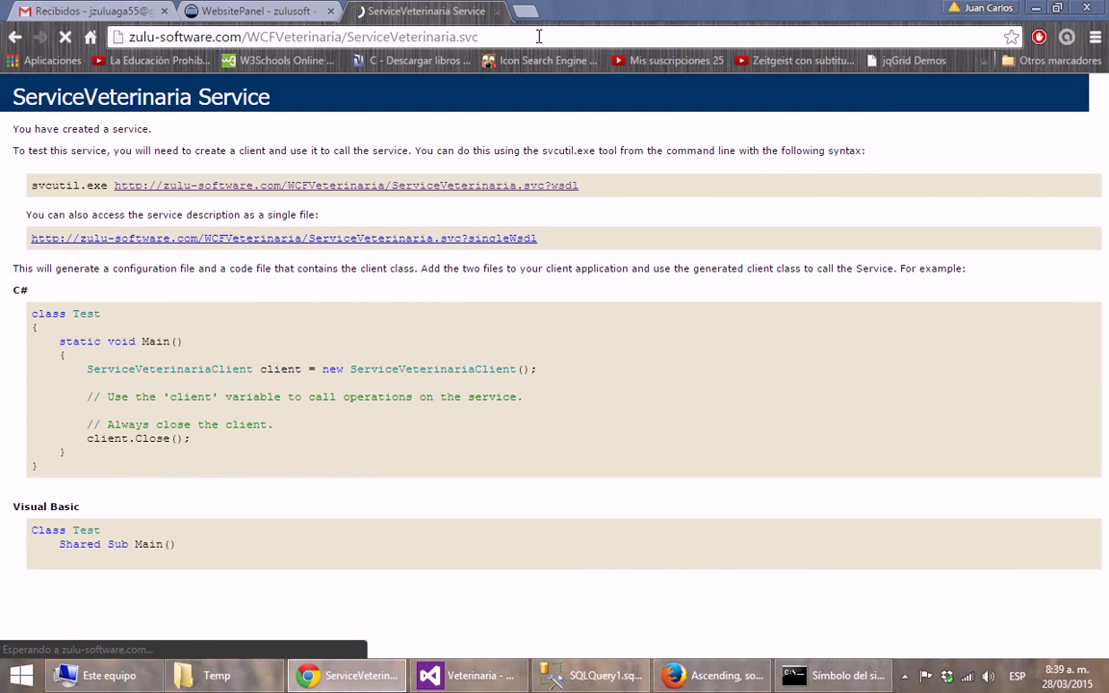
left_click(509, 36)
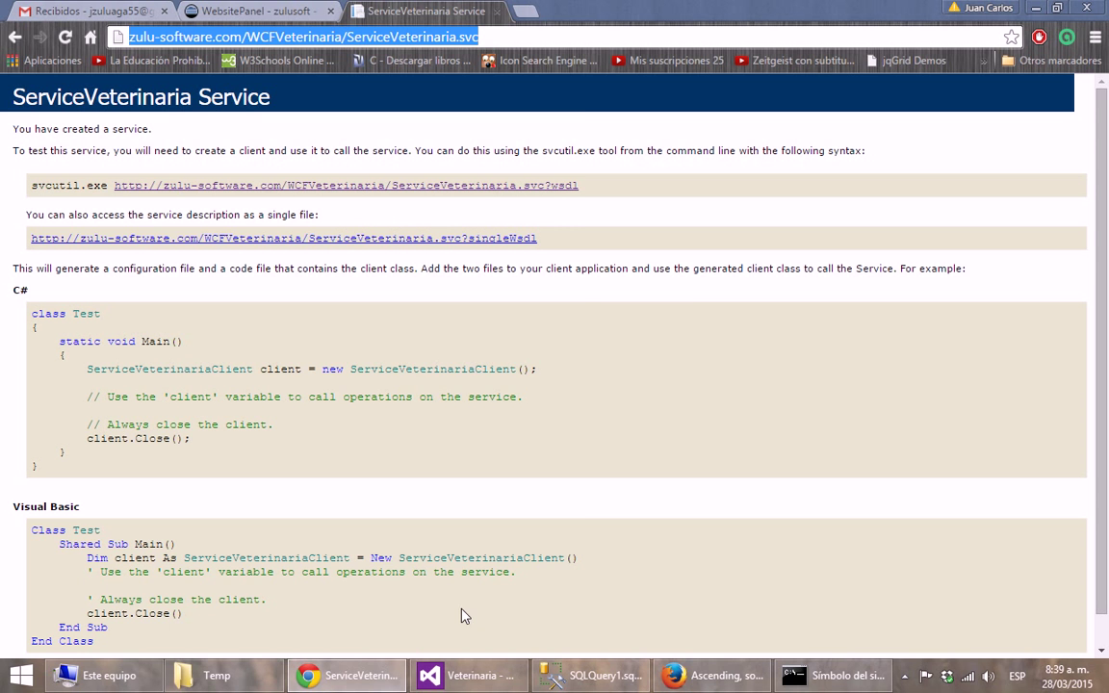
Close the Command Prompt window and open the Windows Start screen.
left_click(830, 675)
left_click(501, 10)
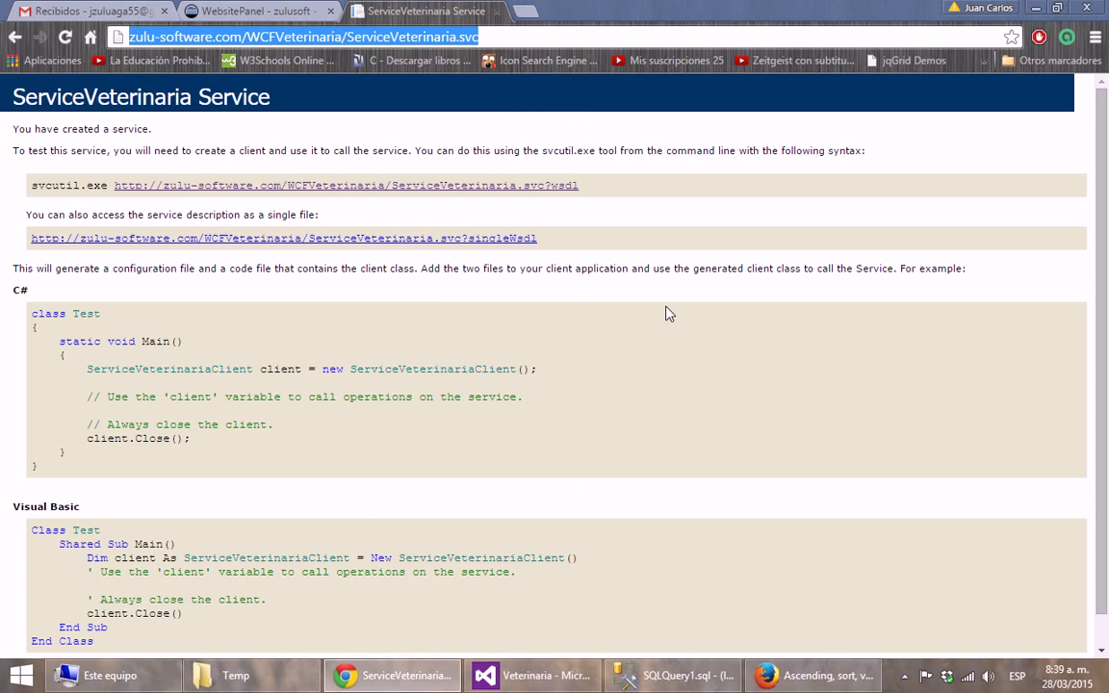
key("super")
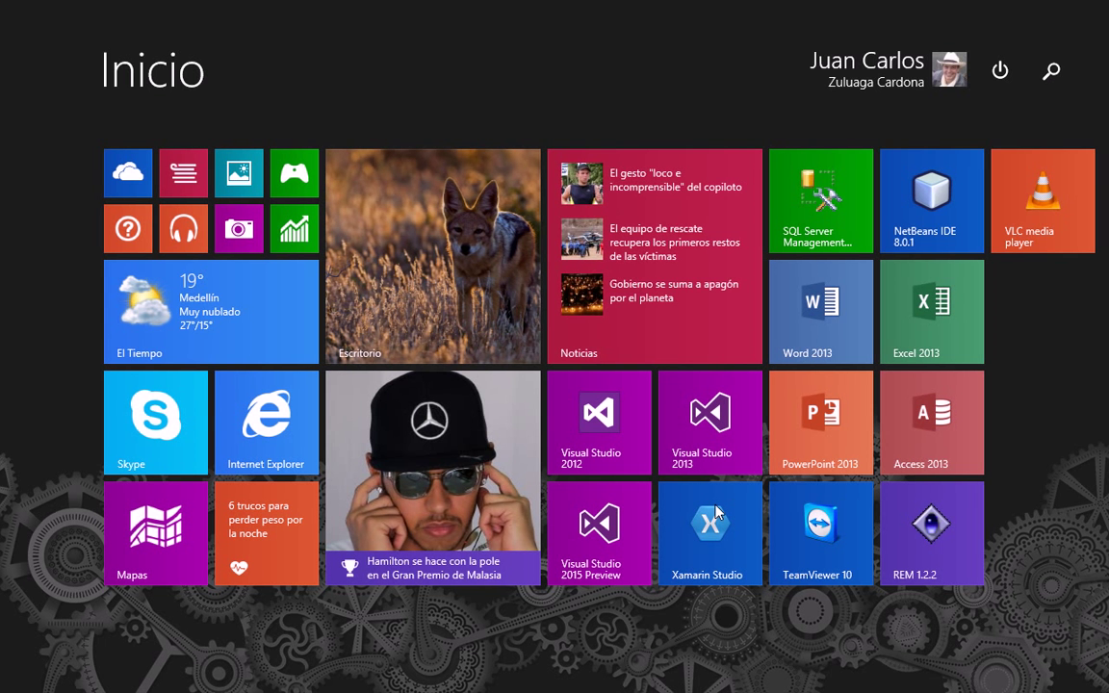